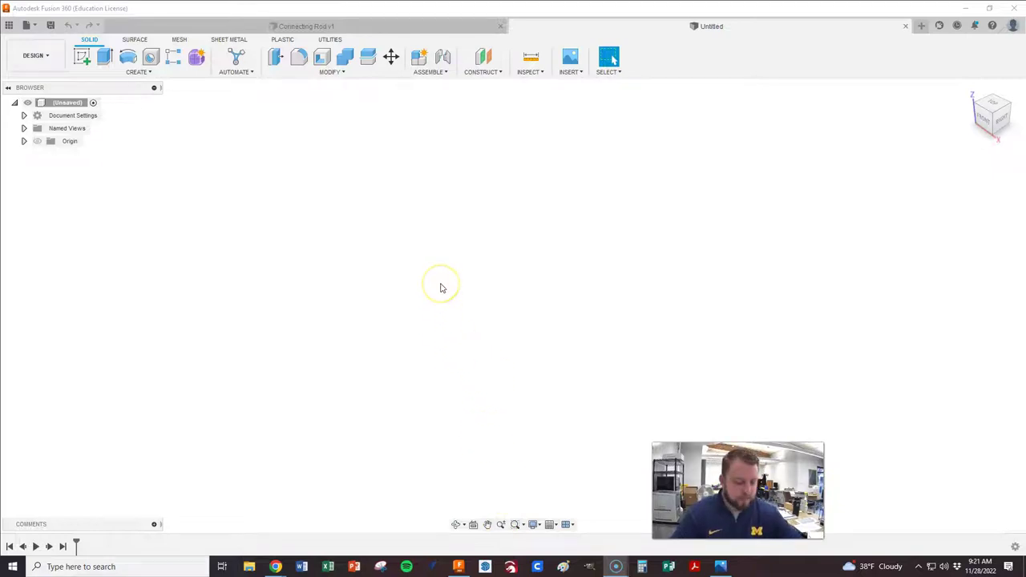
- Show the origin and start a new sketch on the XZ plane
{"action": "key", "text": "alt+Tab"}
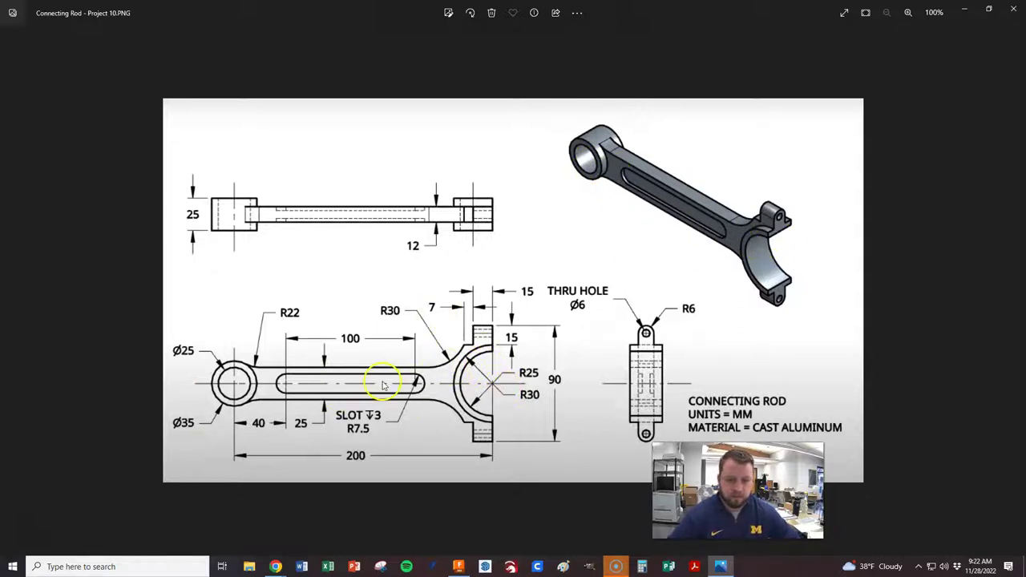
{"action": "key", "text": "alt+Tab"}
{"action": "key", "text": "alt+Tab"}
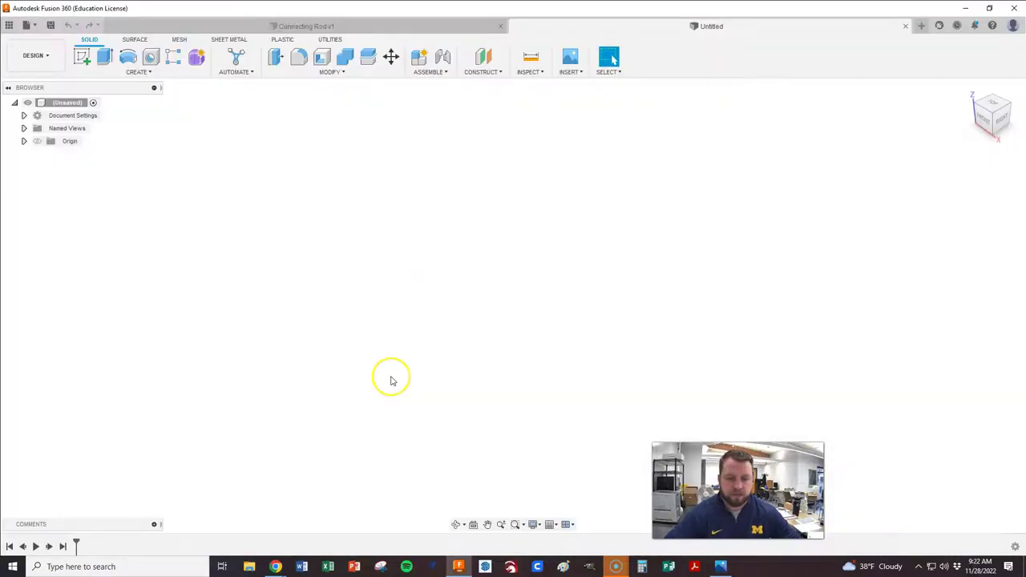
{"action": "left_click", "coordinate": [37, 141]}
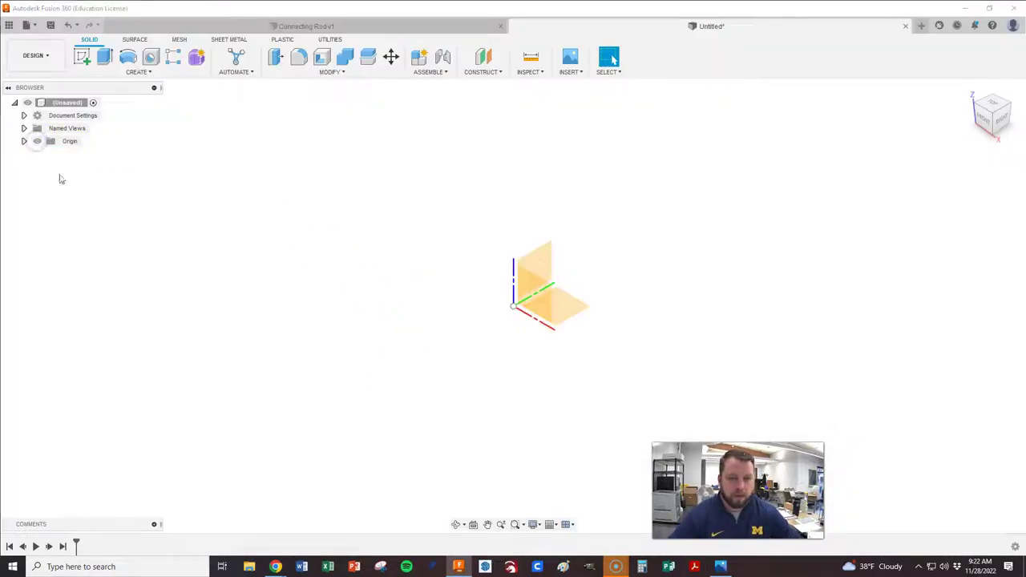
{"action": "left_click", "coordinate": [540, 299]}
{"action": "right_click", "coordinate": [542, 301]}
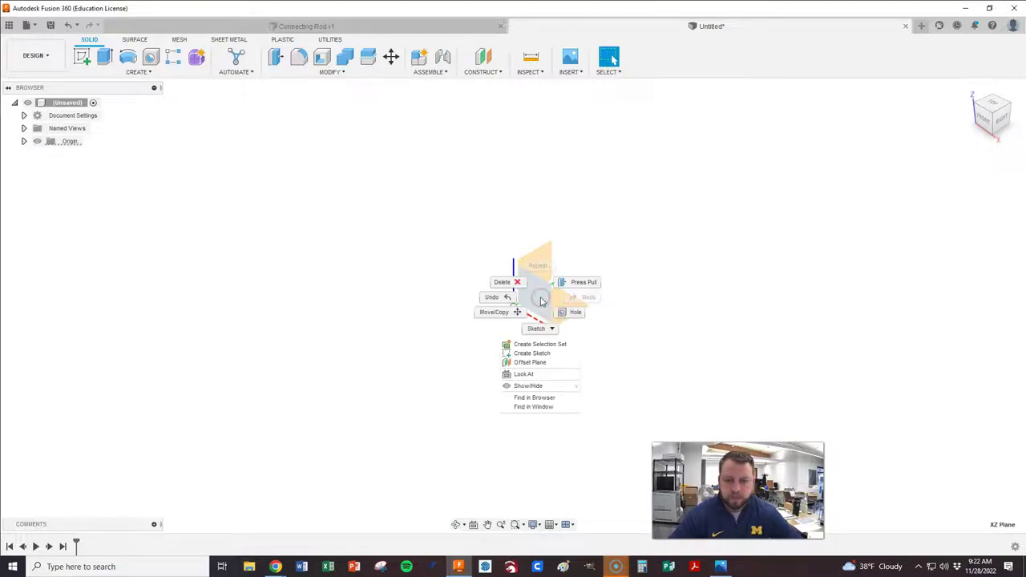
{"action": "left_click", "coordinate": [531, 352]}
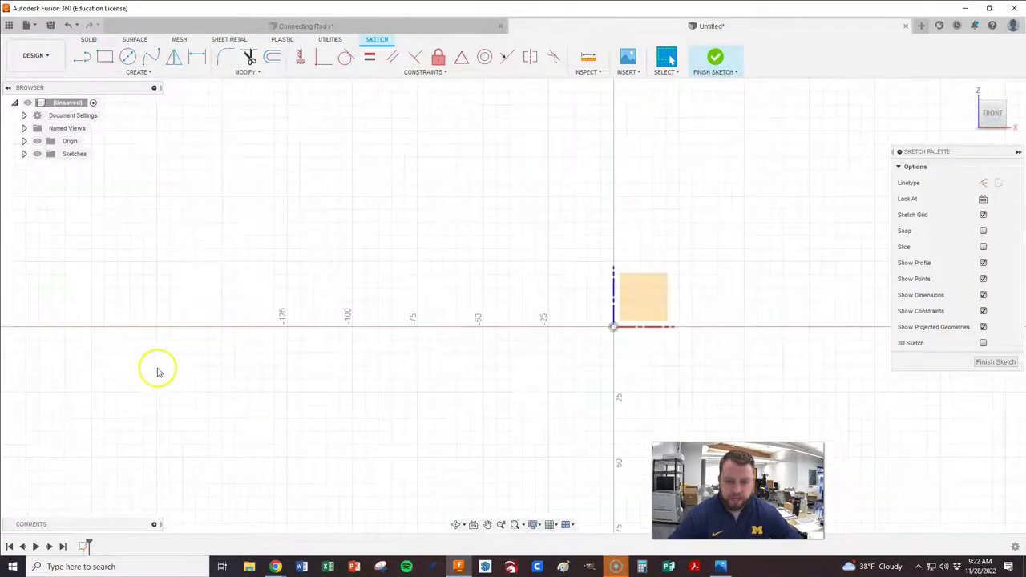
- Draw a 200 mm horizontal construction line running left from the origin
{"action": "left_click", "coordinate": [82, 58]}
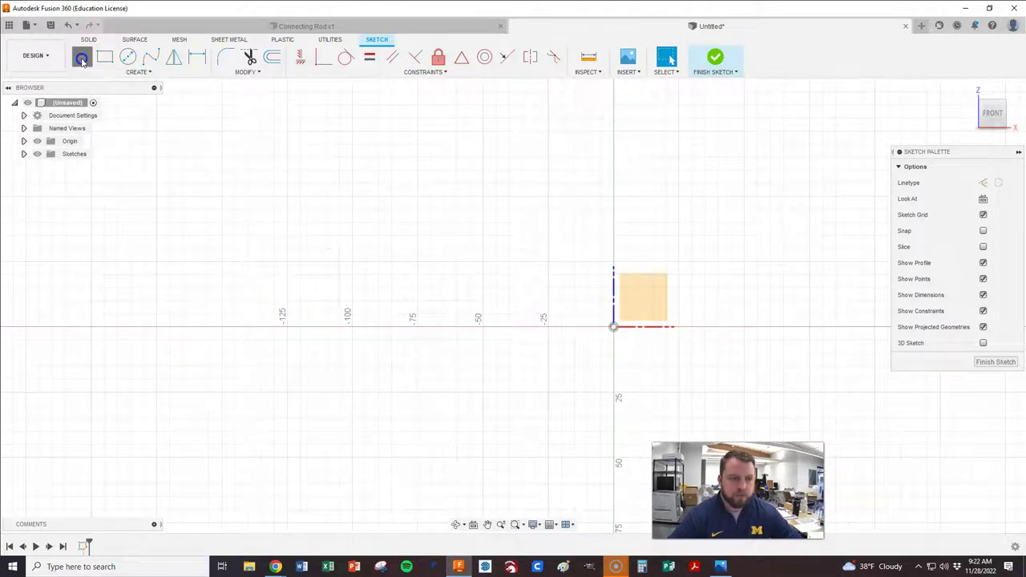
{"action": "left_click", "coordinate": [984, 183]}
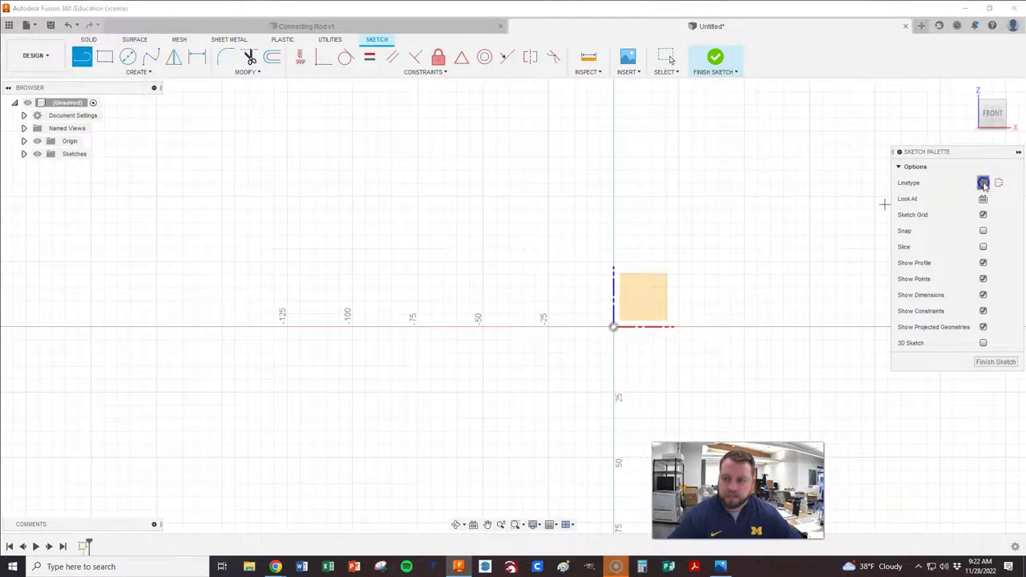
{"action": "left_click", "coordinate": [613, 329]}
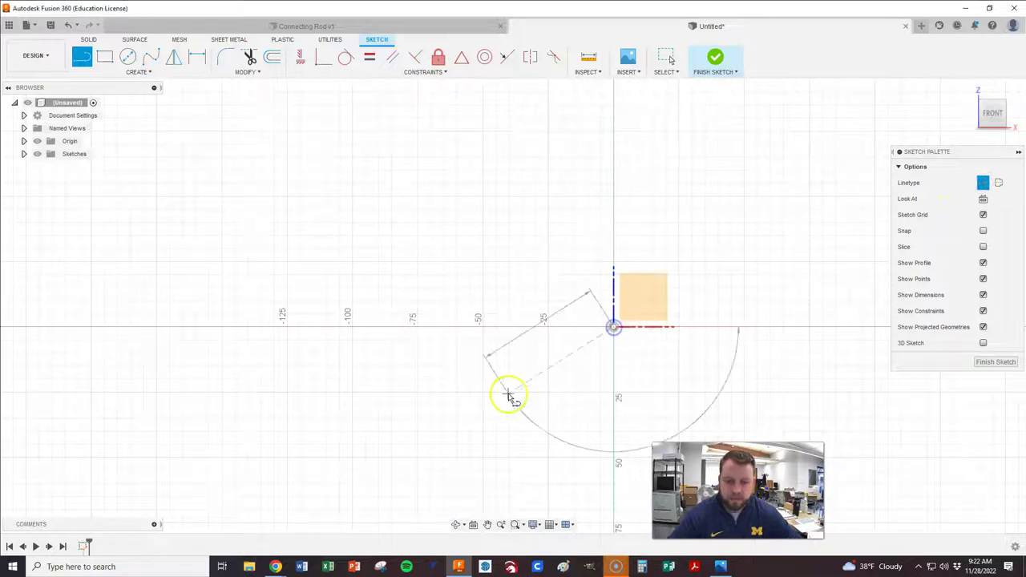
{"action": "type", "text": "200"}
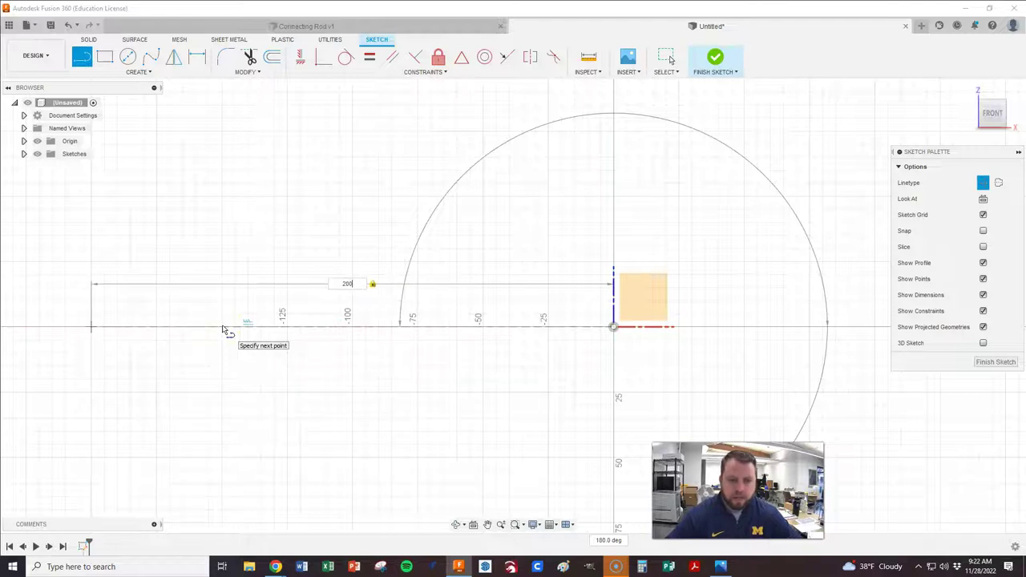
{"action": "key", "text": "Return"}
{"action": "key", "text": "Return"}
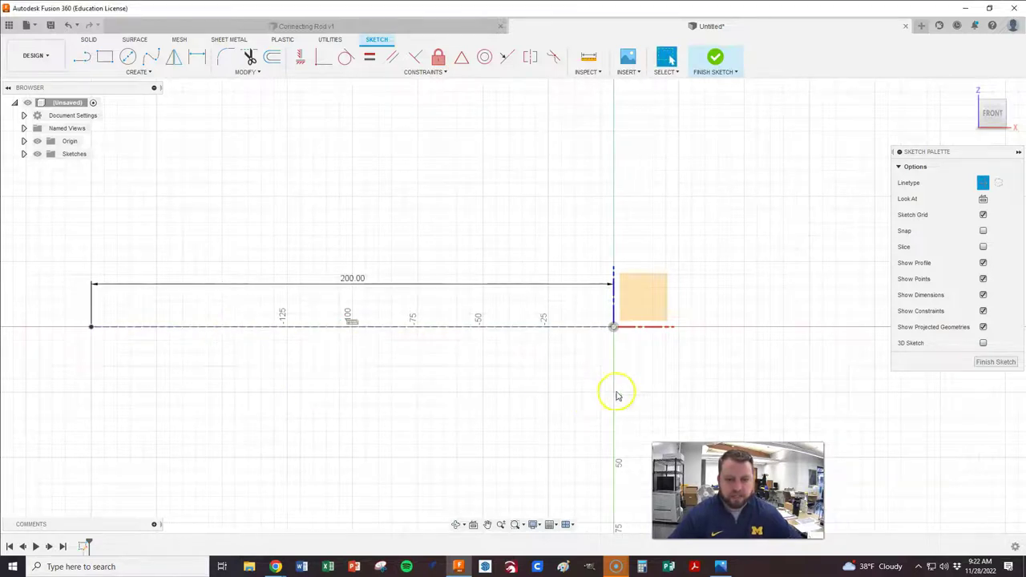
{"action": "scroll", "coordinate": [637, 390], "scroll_direction": "down", "scroll_amount": 2}
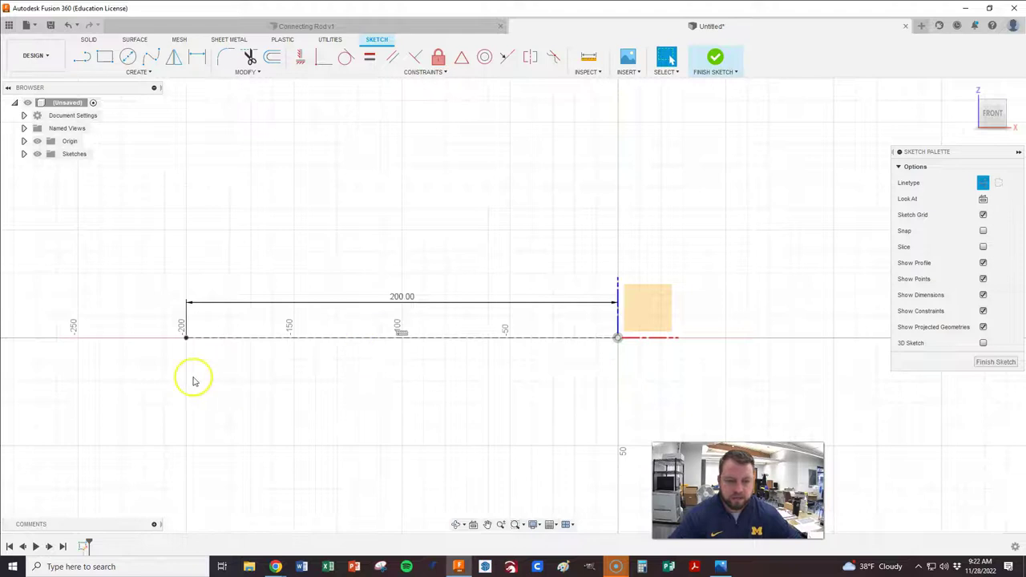
{"action": "scroll", "coordinate": [191, 377], "scroll_direction": "up", "scroll_amount": 1}
{"action": "left_click", "coordinate": [988, 186]}
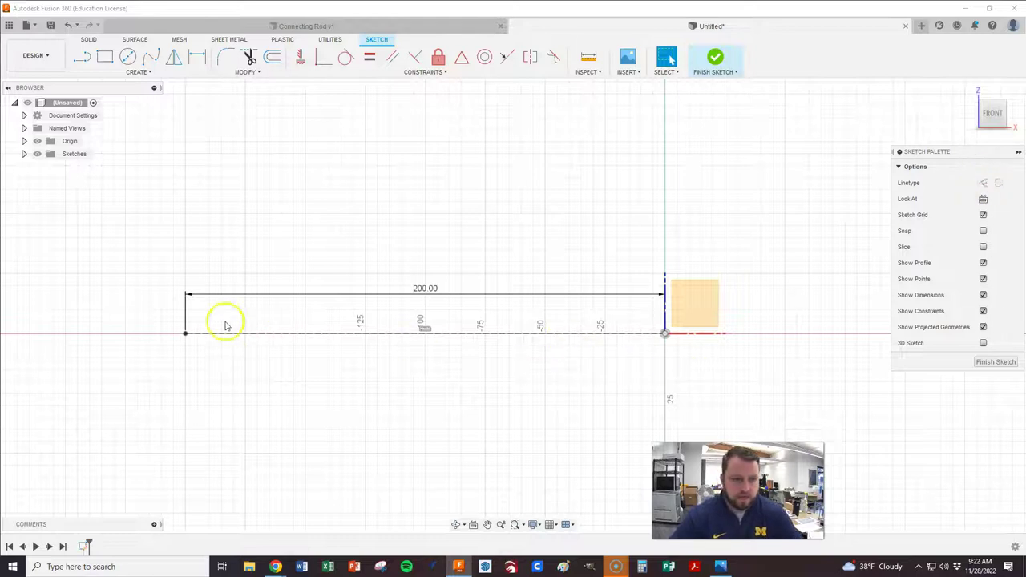
- Draw two concentric circles centred on the construction line's left endpoint
{"action": "key", "text": "c"}
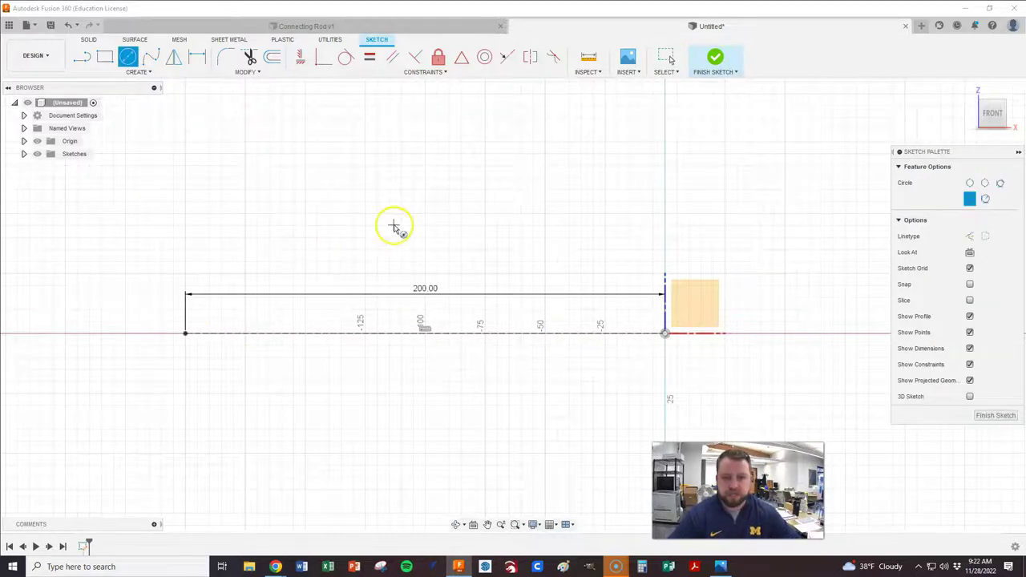
{"action": "left_click", "coordinate": [185, 333]}
{"action": "left_click", "coordinate": [160, 302]}
{"action": "left_click", "coordinate": [185, 333]}
{"action": "left_click", "coordinate": [97, 231]}
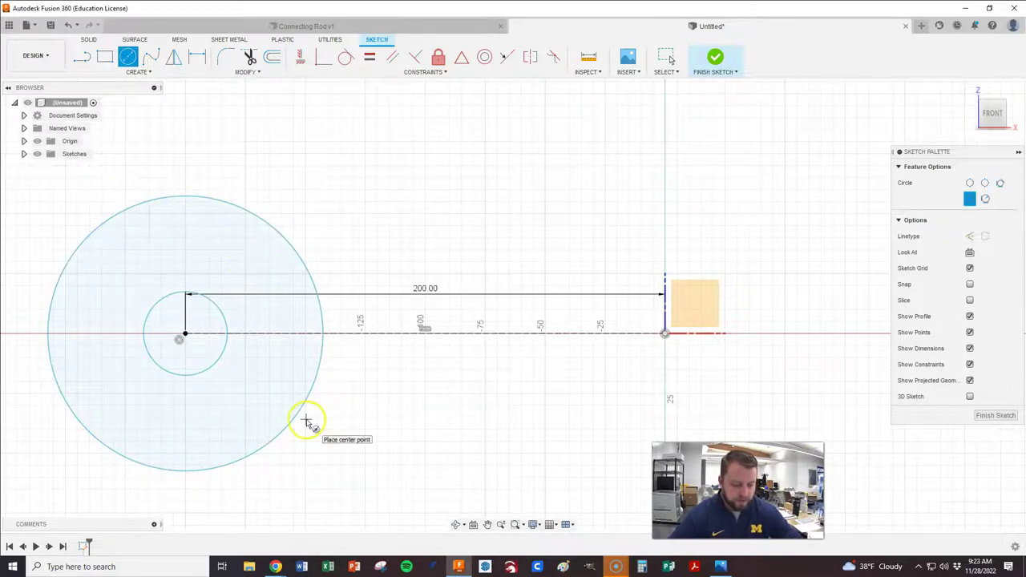
- Dimension the small circle to Ø25 and the large circle to Ø35
{"action": "key", "text": "alt+Tab"}
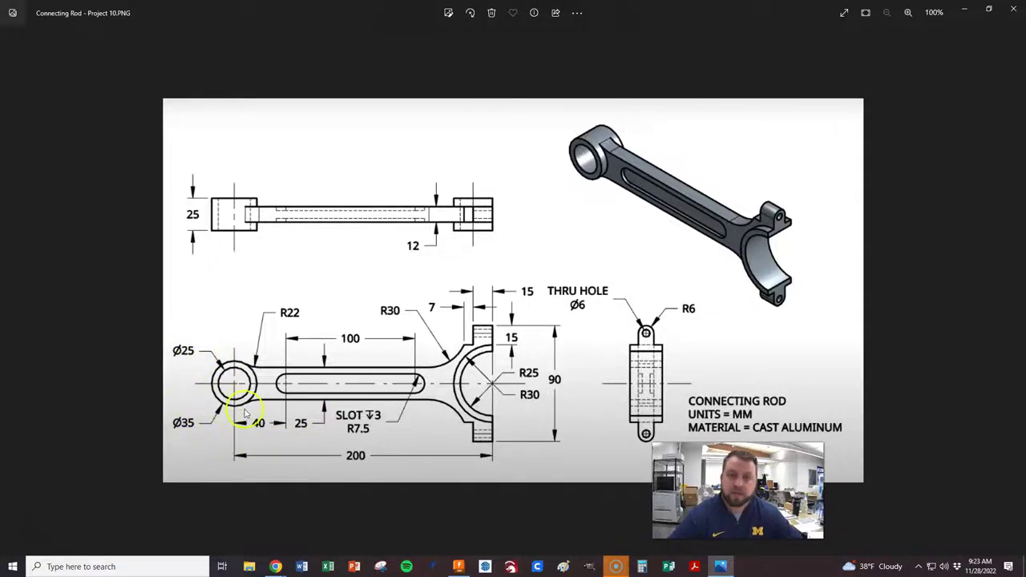
{"action": "key", "text": "alt+Tab"}
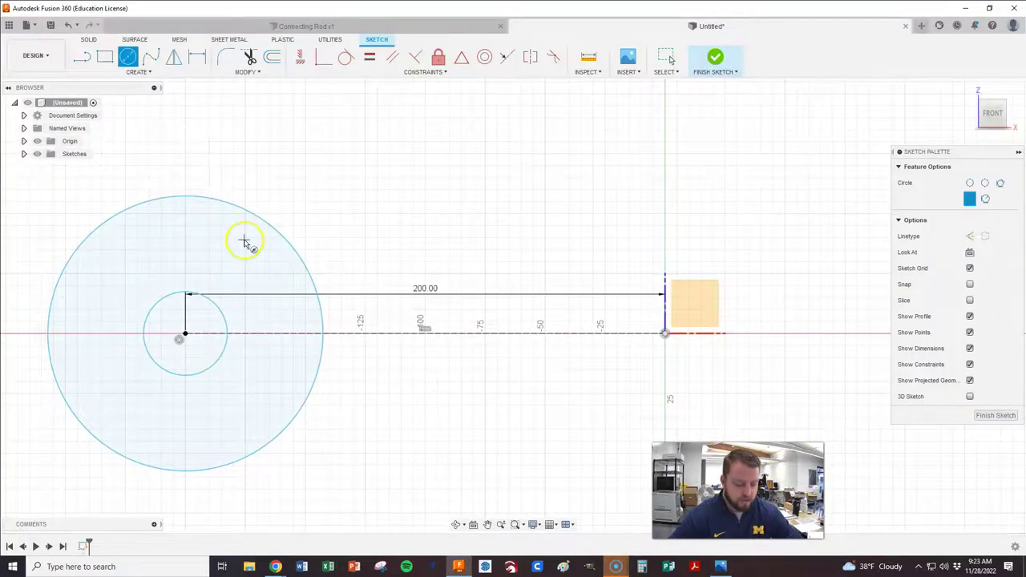
{"action": "key", "text": "d"}
{"action": "left_click", "coordinate": [161, 300]}
{"action": "left_click", "coordinate": [137, 155]}
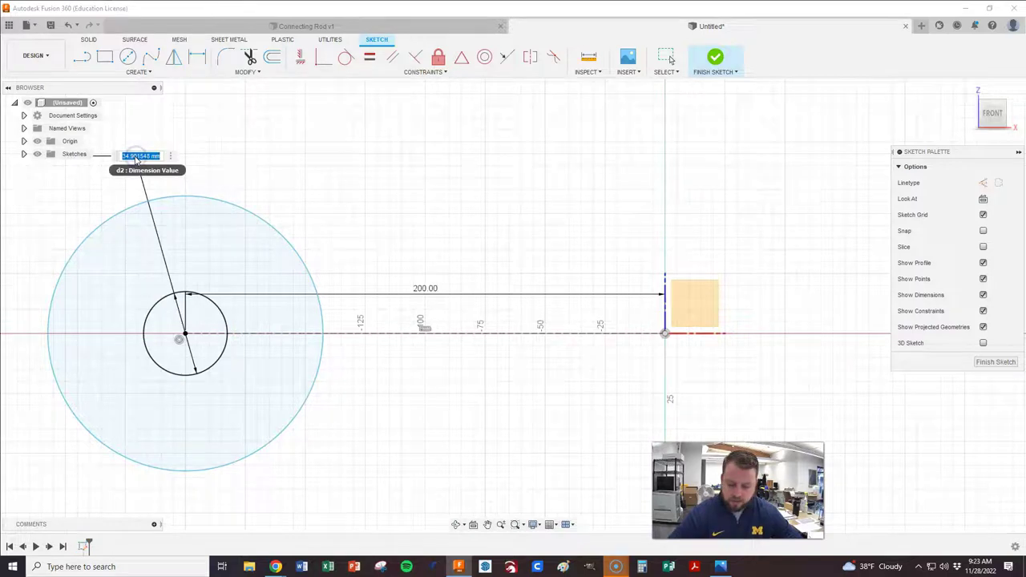
{"action": "key", "text": "Return"}
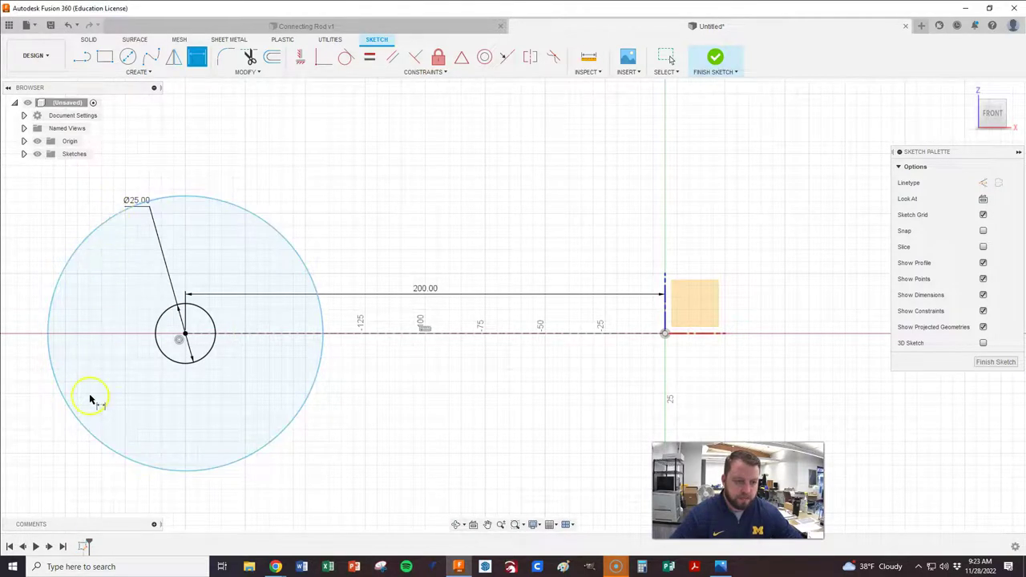
{"action": "left_click", "coordinate": [91, 440]}
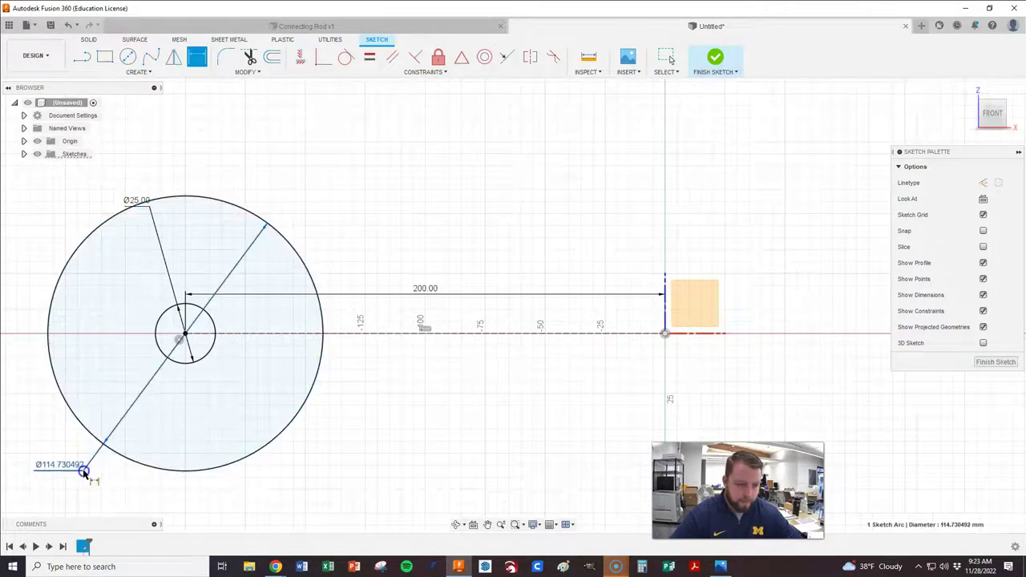
{"action": "left_click", "coordinate": [84, 472]}
{"action": "type", "text": "35"}
{"action": "key", "text": "Return"}
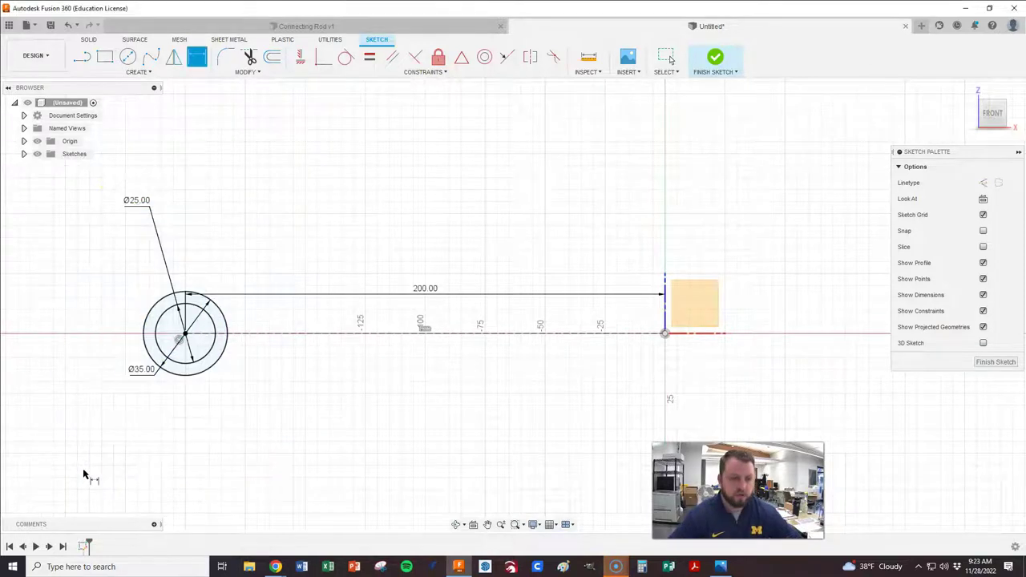
{"action": "scroll", "coordinate": [142, 375], "scroll_direction": "up", "scroll_amount": 1}
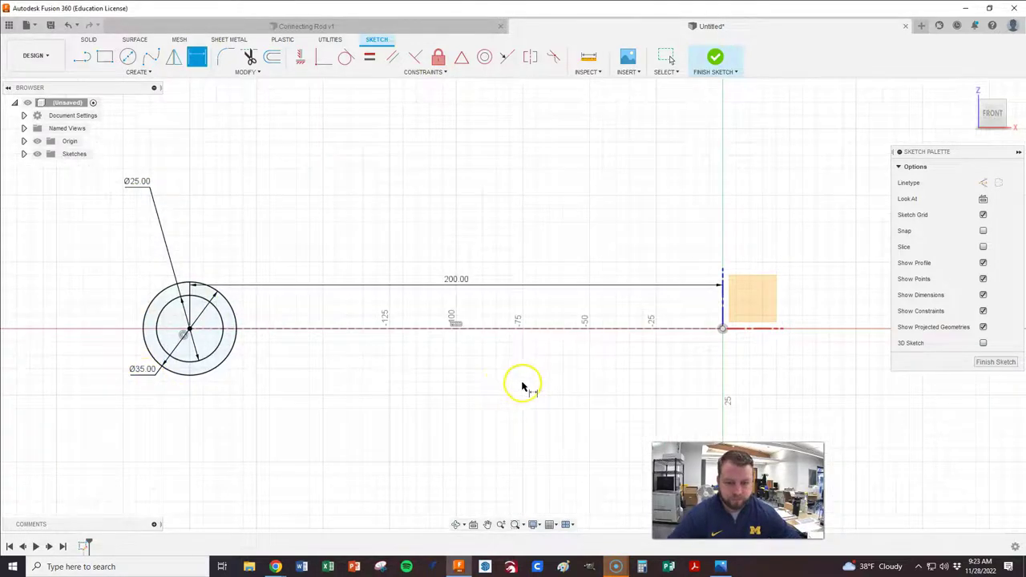
{"action": "key", "text": "alt+Tab"}
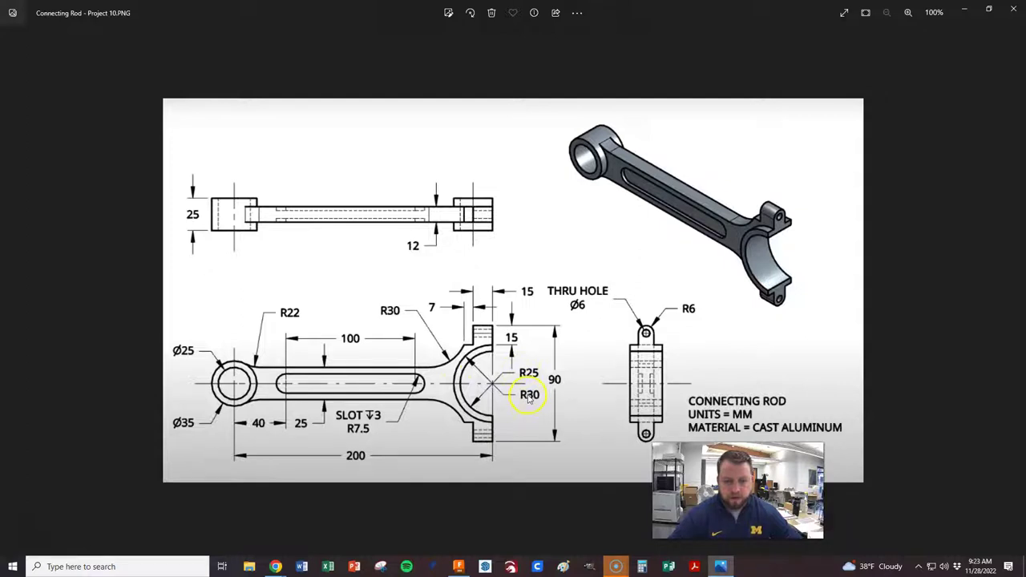
- Draw an R25 centre-point semicircle arc at the origin, from top to bottom
{"action": "key", "text": "alt+Tab"}
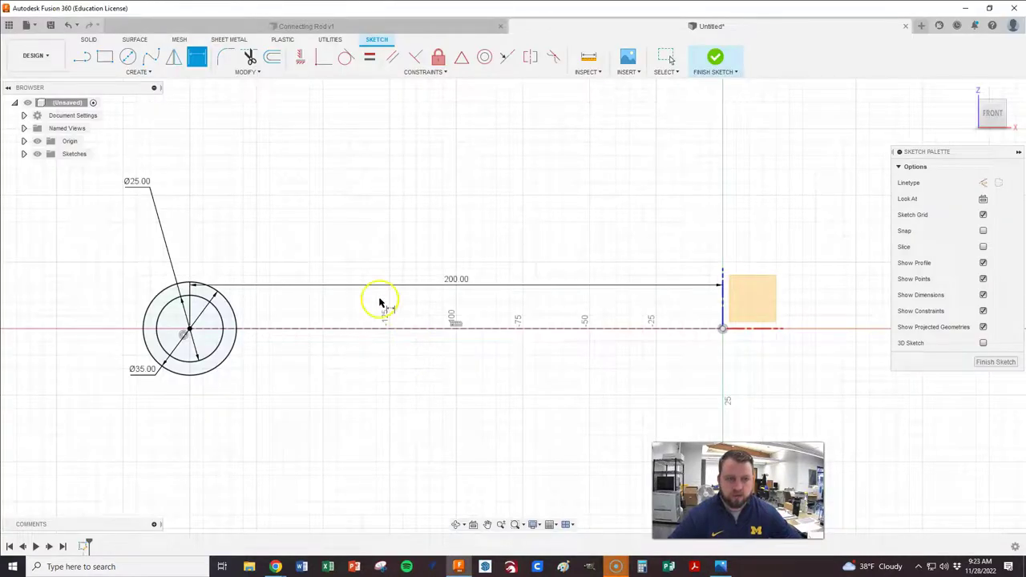
{"action": "left_click", "coordinate": [137, 71]}
{"action": "mouse_move", "coordinate": [112, 124]}
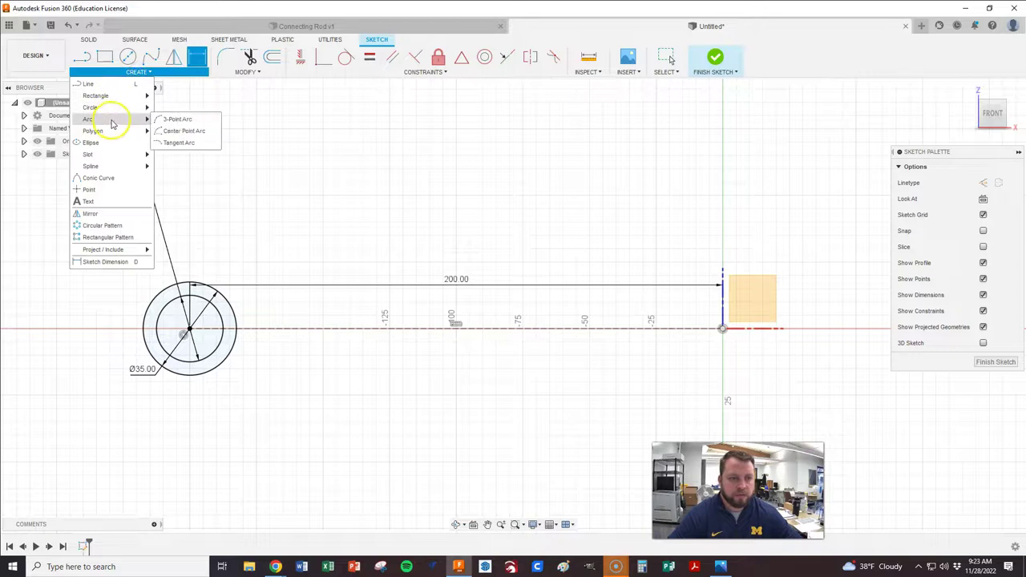
{"action": "left_click", "coordinate": [186, 130]}
{"action": "left_click", "coordinate": [722, 329]}
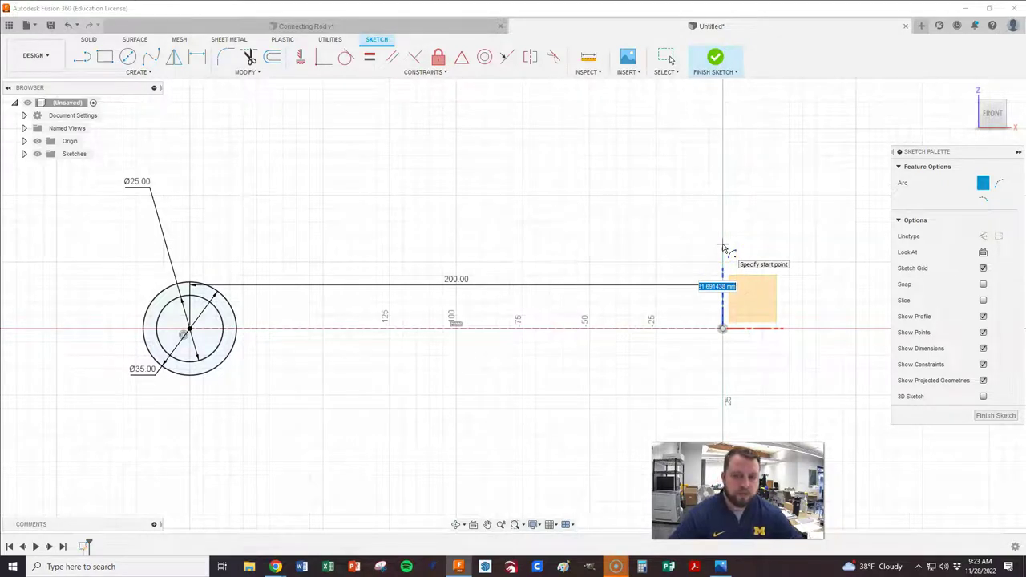
{"action": "key", "text": "alt+Tab"}
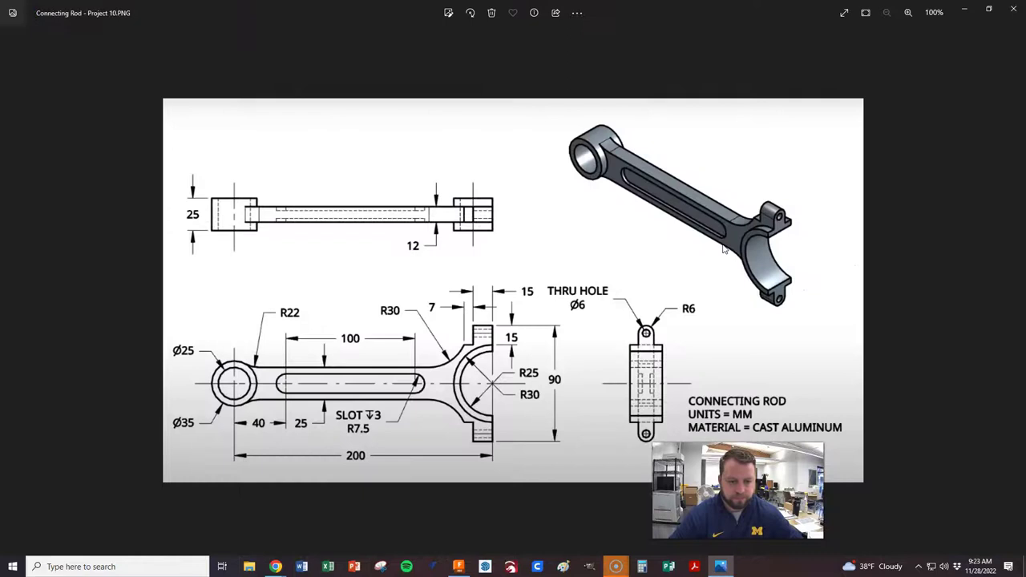
{"action": "key", "text": "alt+Tab"}
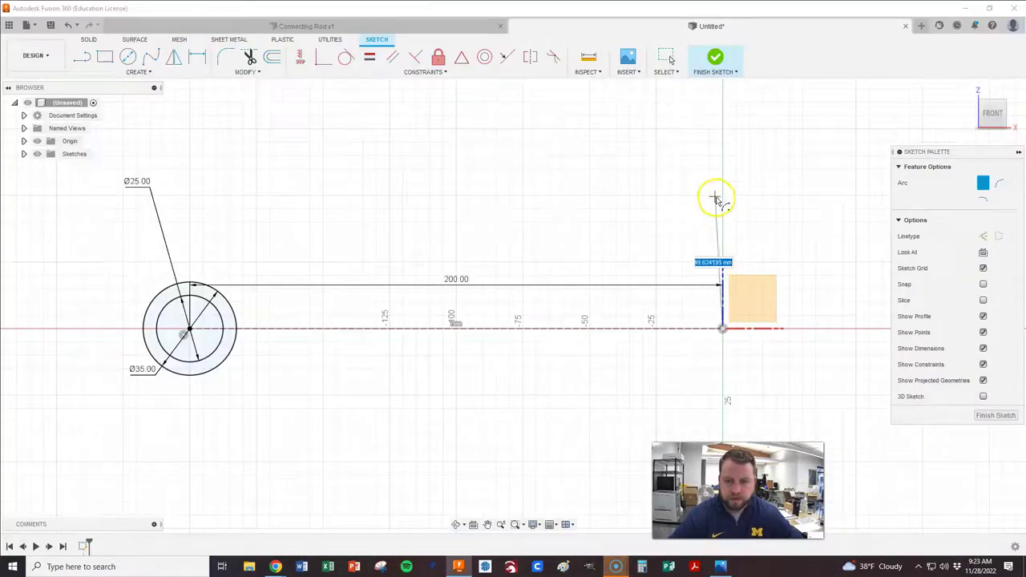
{"action": "type", "text": "25"}
{"action": "key", "text": "Tab"}
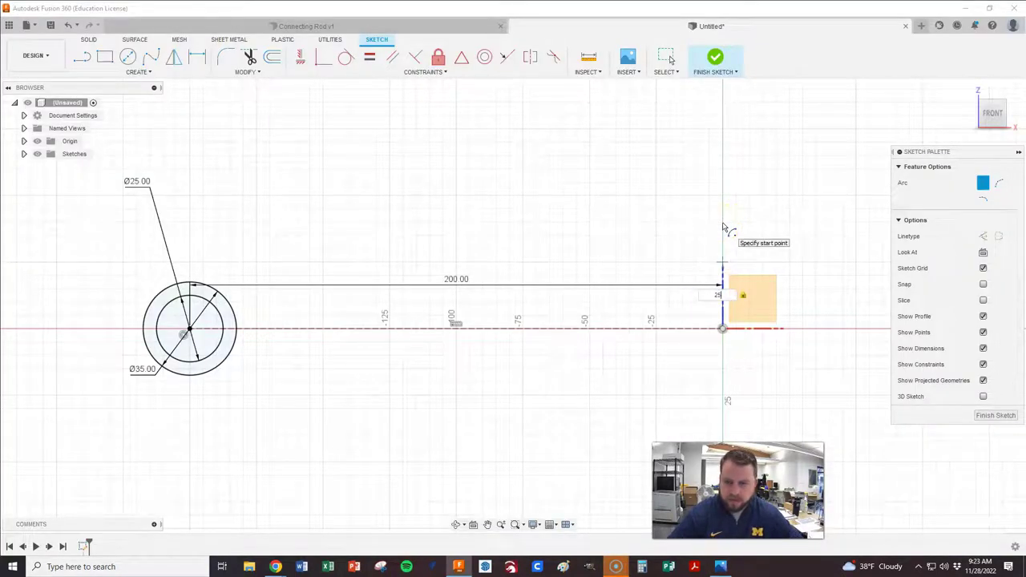
{"action": "left_click", "coordinate": [724, 262]}
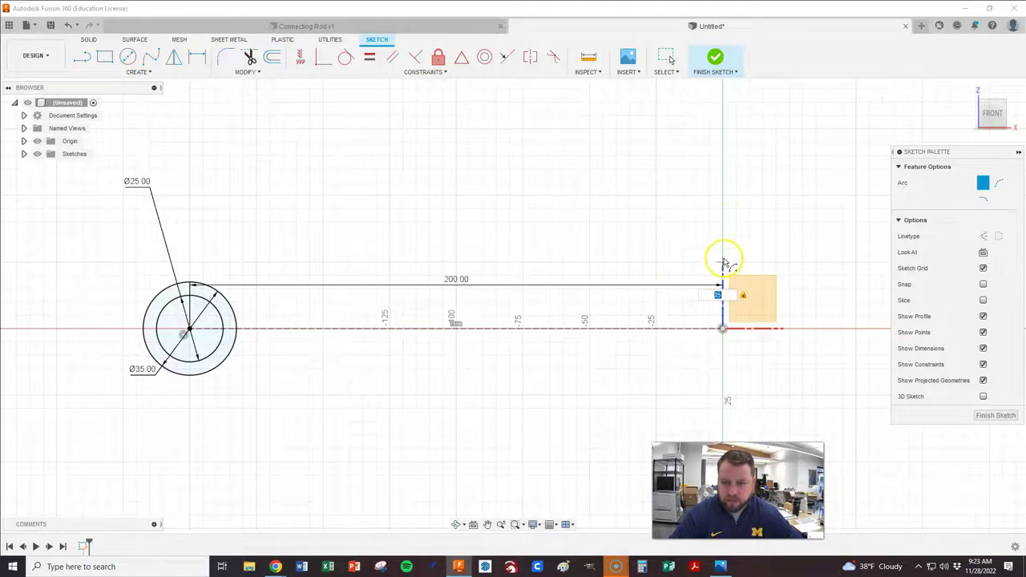
{"action": "left_click", "coordinate": [724, 260]}
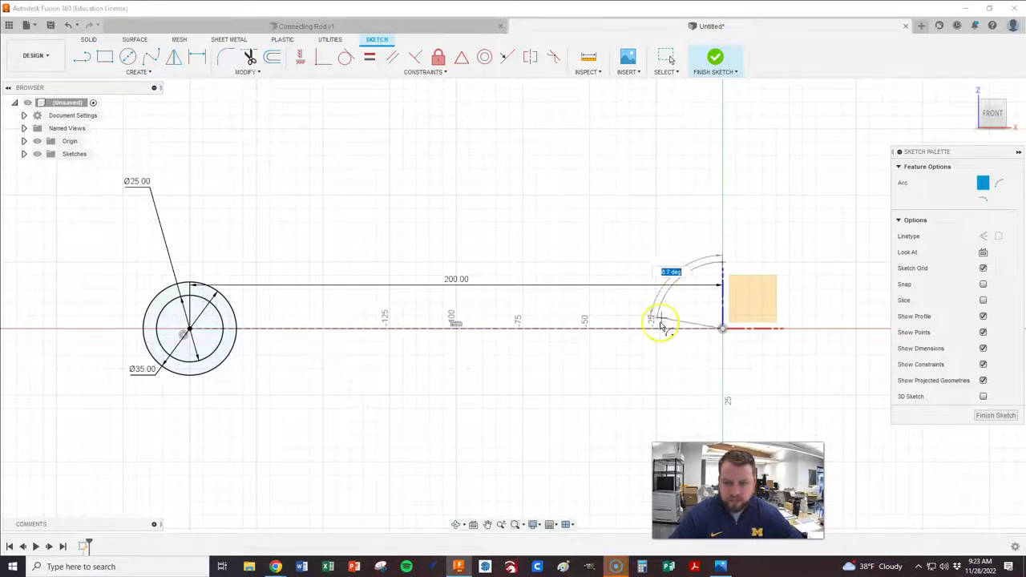
{"action": "left_click", "coordinate": [722, 411]}
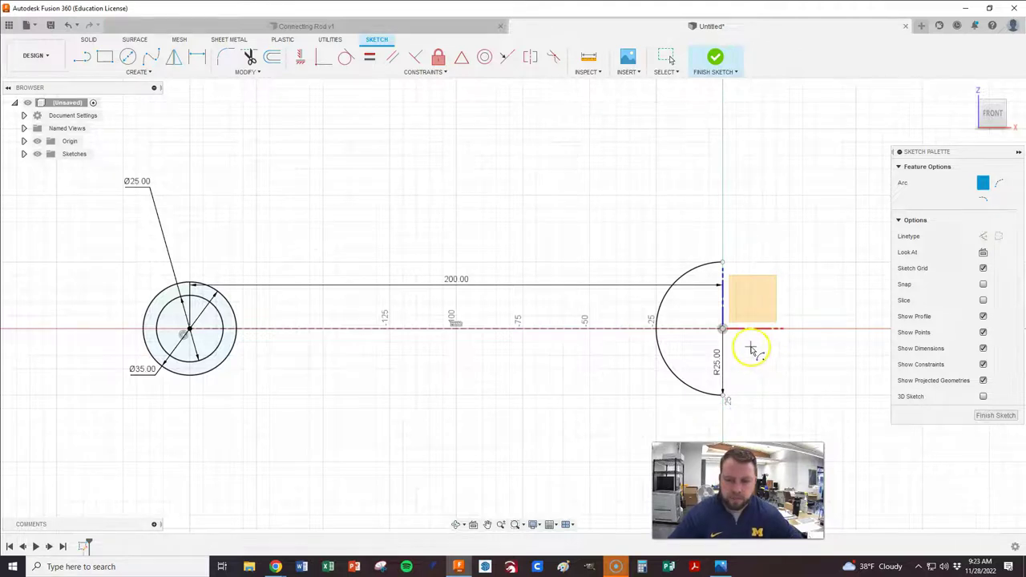
- Draw a concentric R30 arc around the origin from top to bottom
{"action": "left_click", "coordinate": [722, 329]}
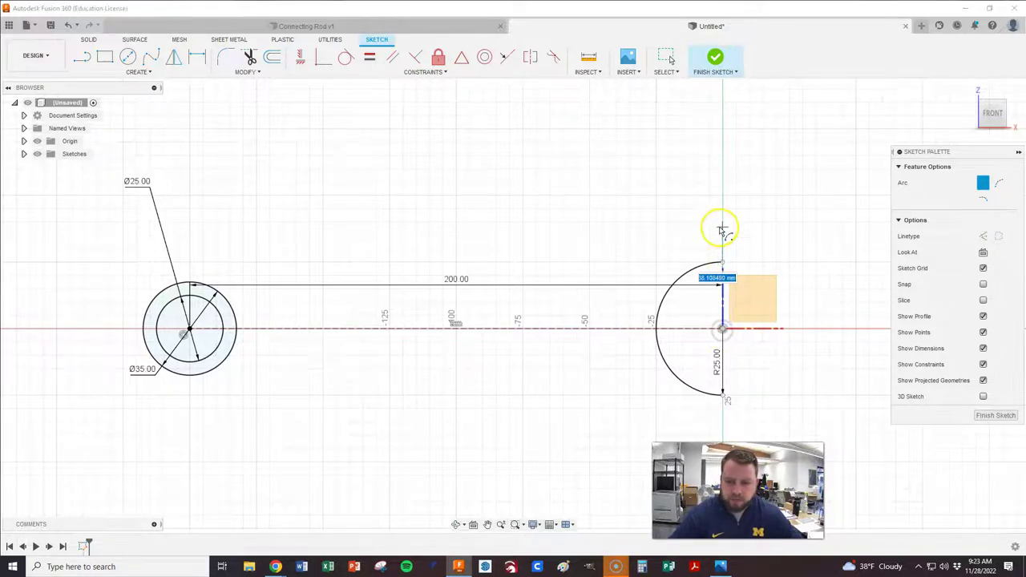
{"action": "mouse_move", "coordinate": [720, 233]}
{"action": "left_mouse_down"}
{"action": "mouse_move", "coordinate": [721, 264]}
{"action": "mouse_move", "coordinate": [730, 217]}
{"action": "left_mouse_up"}
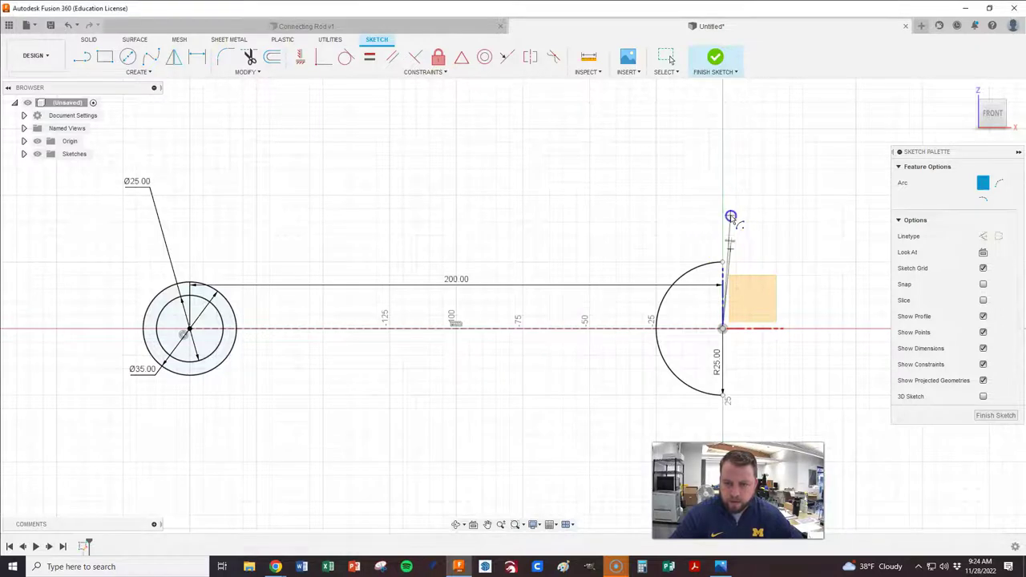
{"action": "left_click", "coordinate": [732, 410]}
{"action": "left_click_drag", "start_coordinate": [794, 376], "coordinate": [733, 369]}
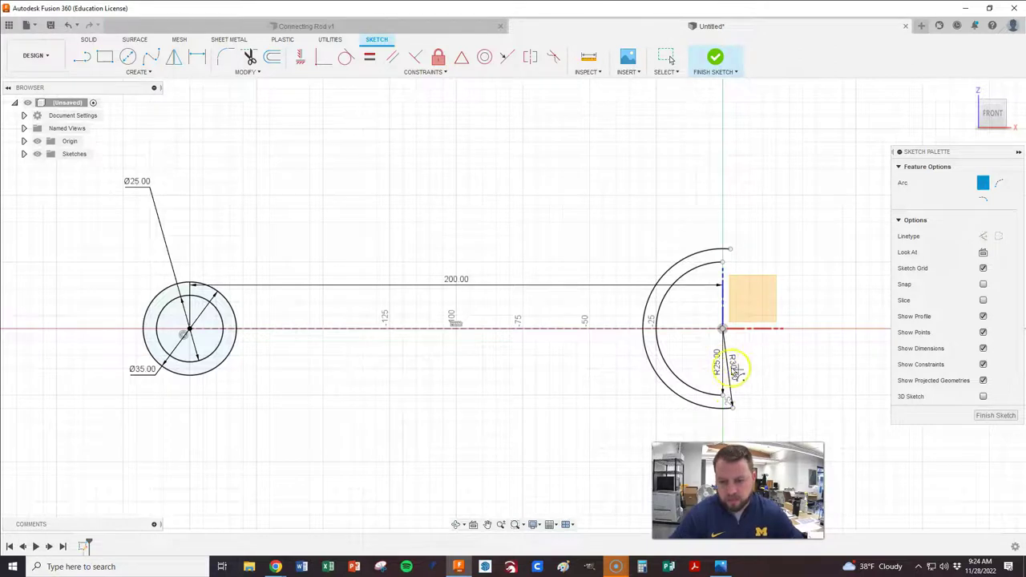
{"action": "key", "text": "alt+Tab"}
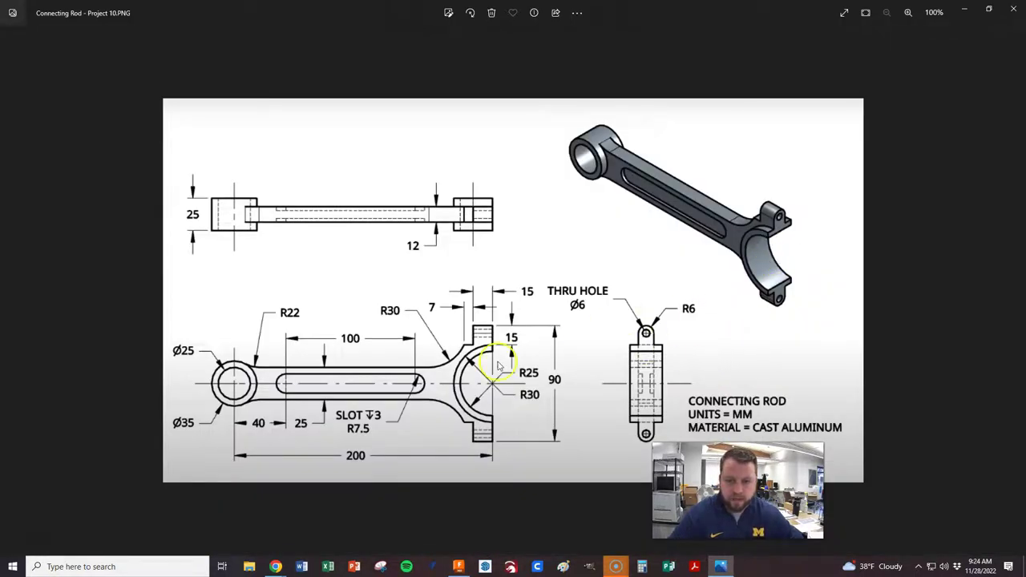
{"action": "key", "text": "alt+Tab"}
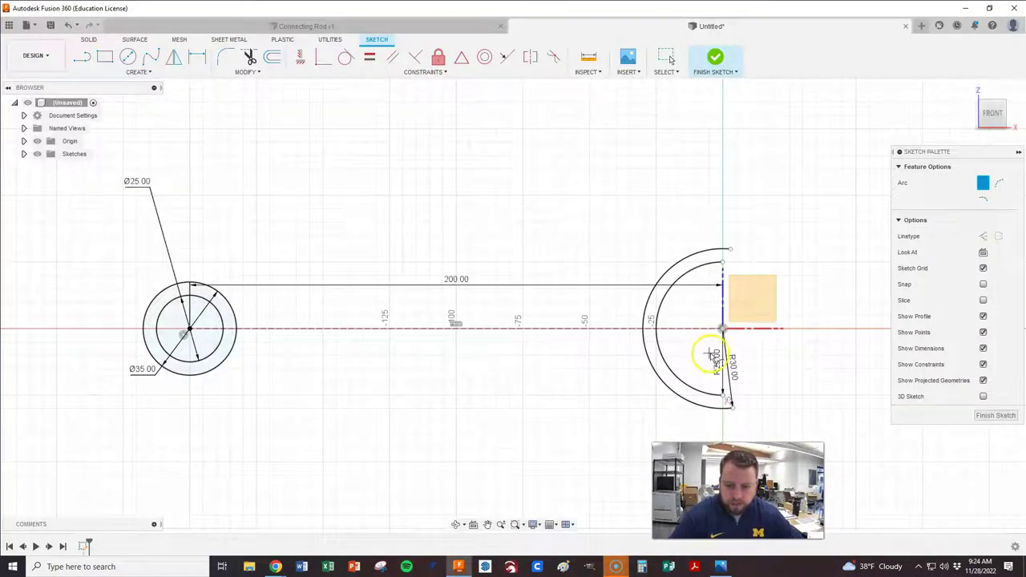
{"action": "key", "text": "alt+Tab"}
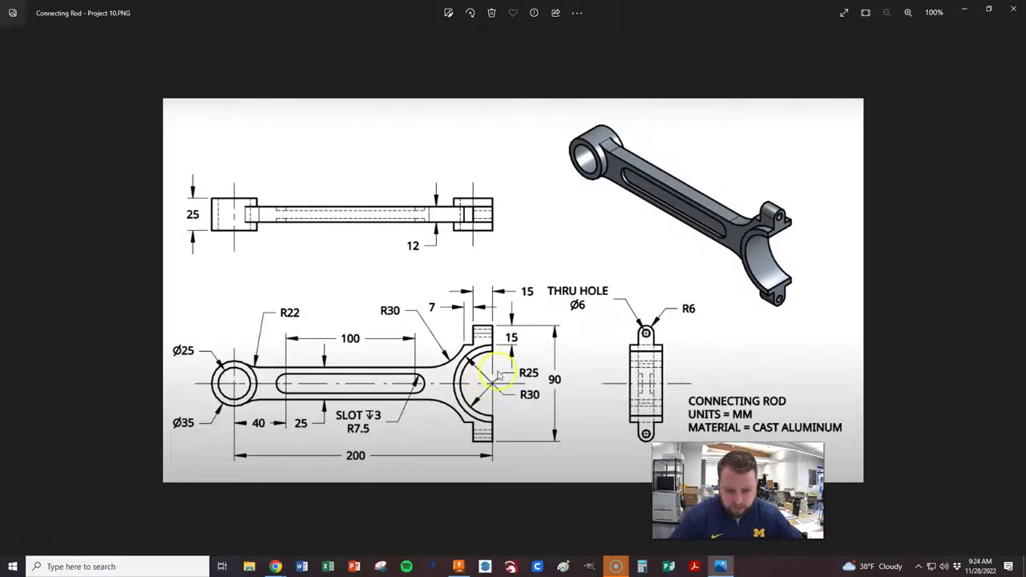
{"action": "key", "text": "alt+Tab"}
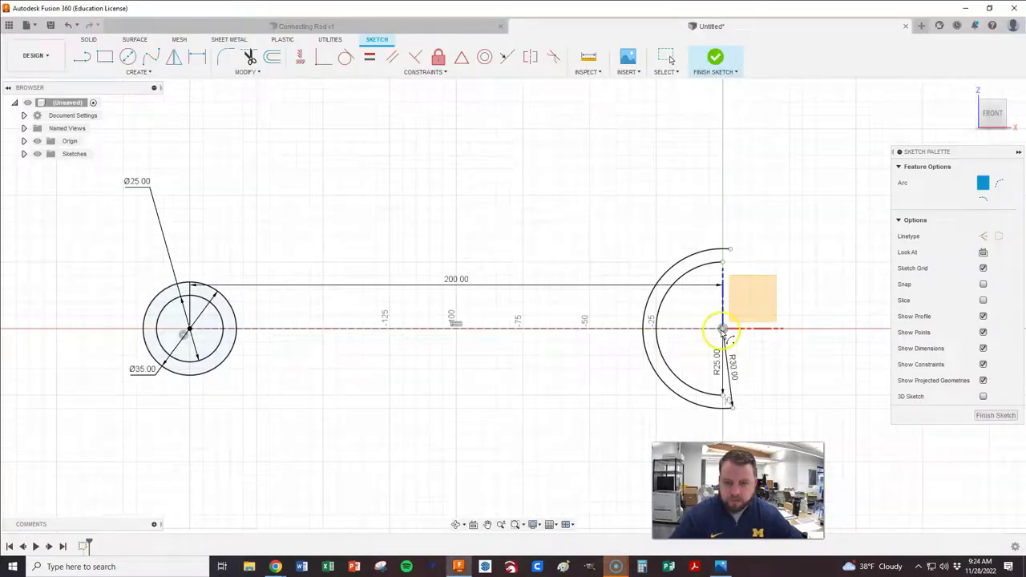
- Try constraining the outer arc's endpoints to the sketch origin
{"action": "left_click", "coordinate": [323, 56]}
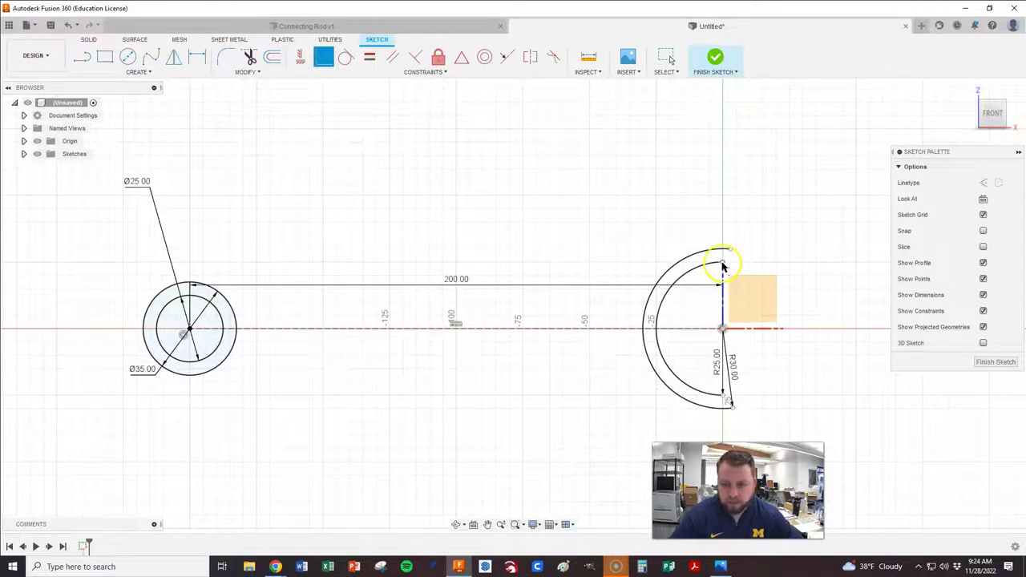
{"action": "left_click", "coordinate": [724, 327]}
{"action": "left_click", "coordinate": [728, 396]}
{"action": "left_click", "coordinate": [724, 329]}
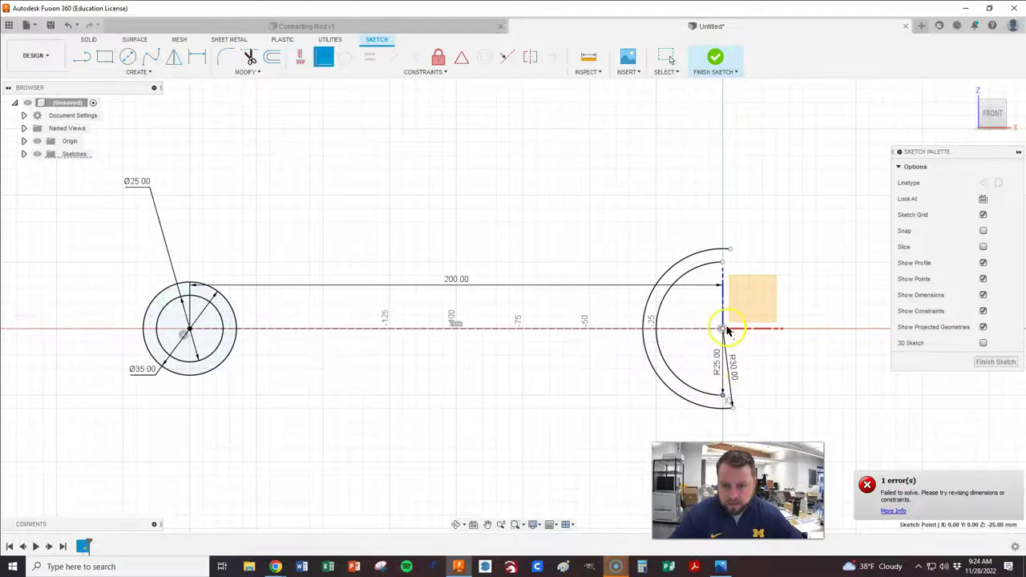
{"action": "left_click", "coordinate": [730, 250]}
{"action": "left_click", "coordinate": [726, 330]}
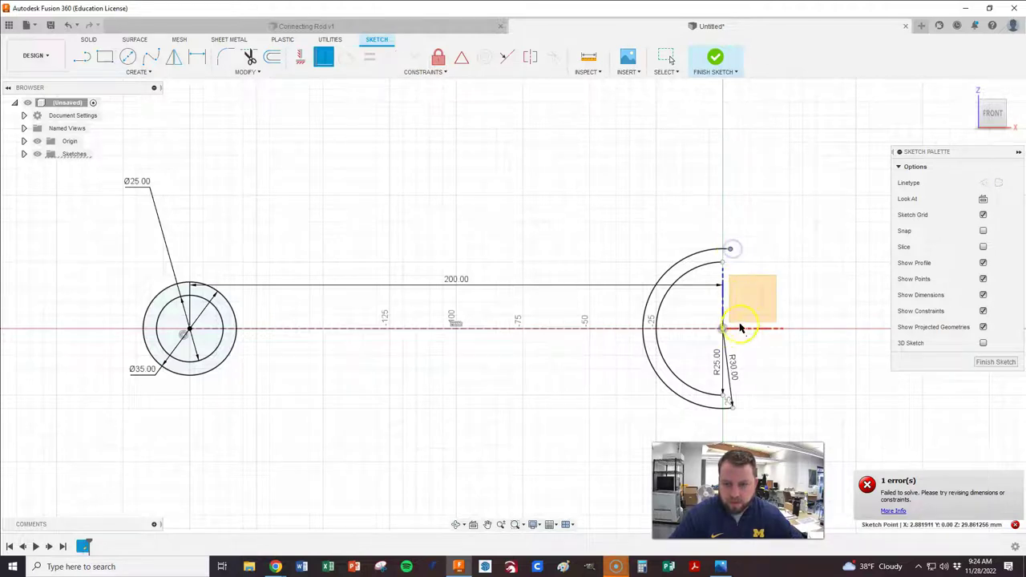
- Constrain the top and bottom endpoints of both arcs vertical with the centre
{"action": "left_click", "coordinate": [719, 253]}
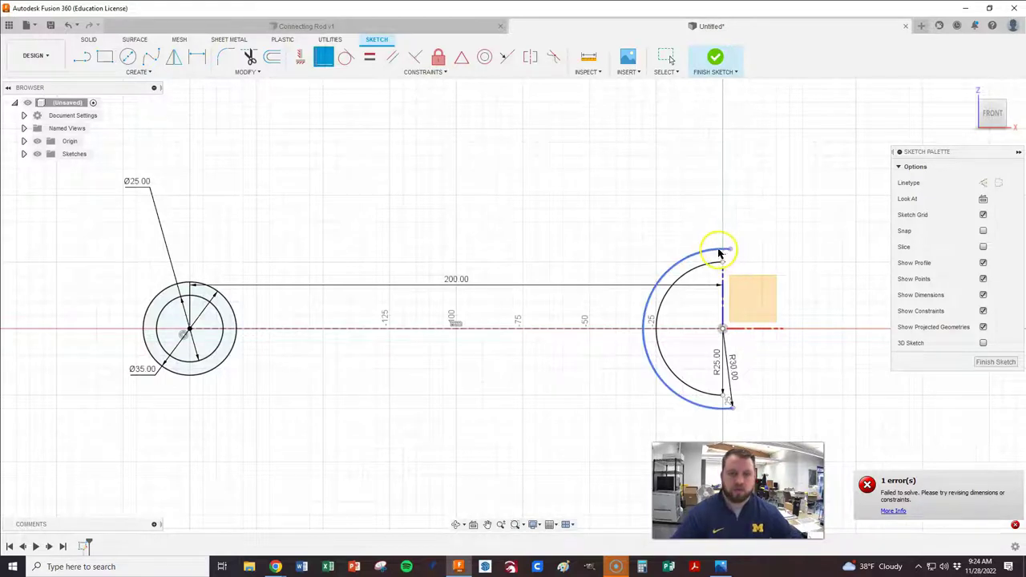
{"action": "left_click", "coordinate": [308, 60]}
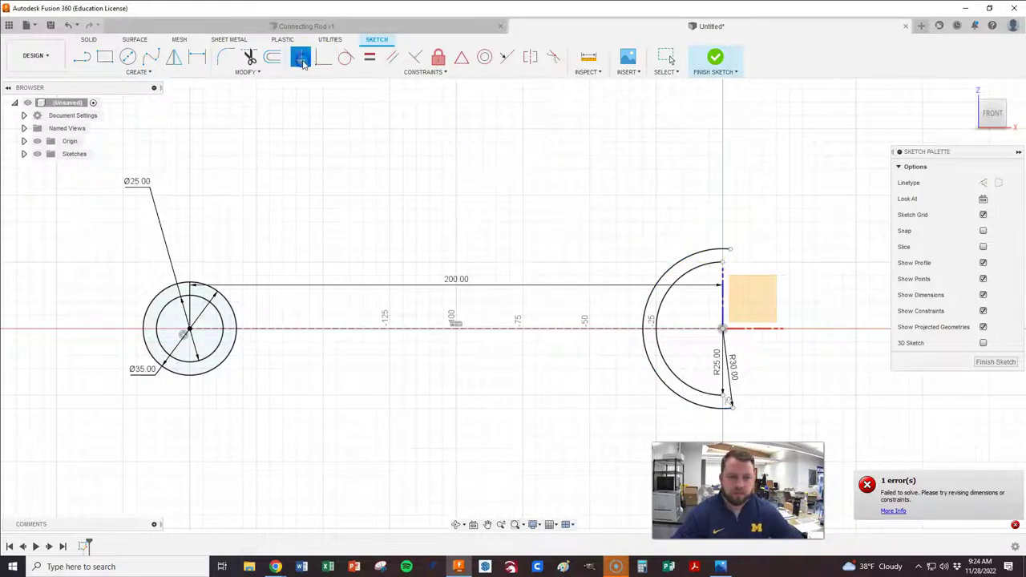
{"action": "left_click", "coordinate": [725, 251]}
{"action": "left_click", "coordinate": [724, 329]}
{"action": "left_click", "coordinate": [738, 267]}
{"action": "left_click", "coordinate": [725, 330]}
{"action": "left_click", "coordinate": [779, 267]}
{"action": "left_click", "coordinate": [747, 388]}
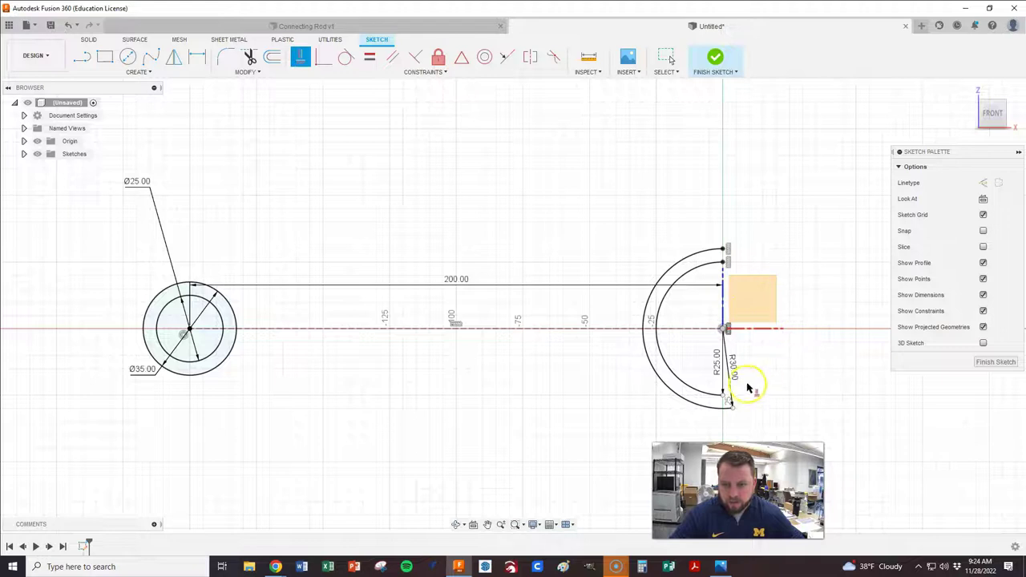
{"action": "left_click", "coordinate": [725, 329]}
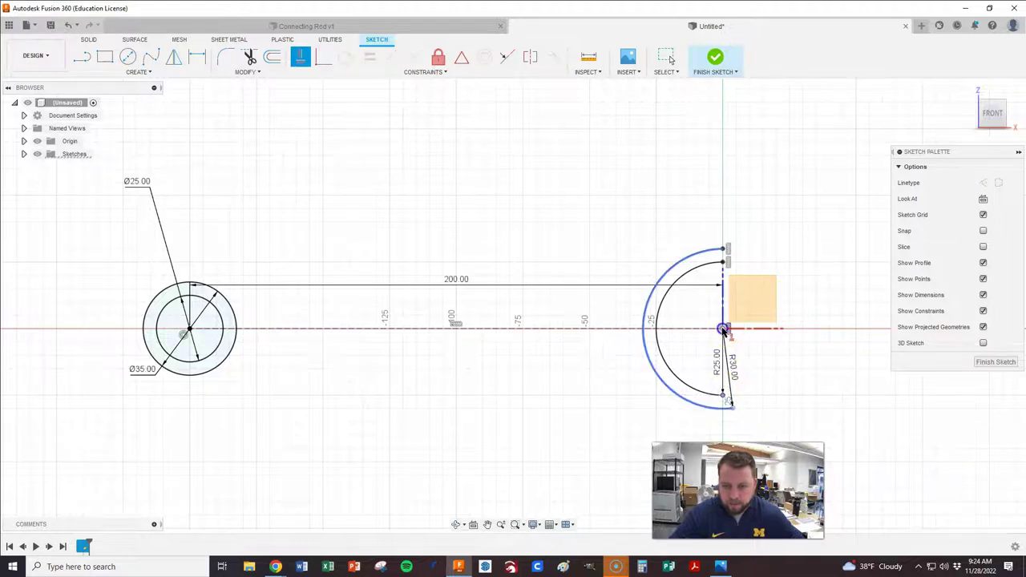
{"action": "left_click", "coordinate": [764, 396]}
{"action": "left_click", "coordinate": [729, 407]}
{"action": "left_click", "coordinate": [726, 329]}
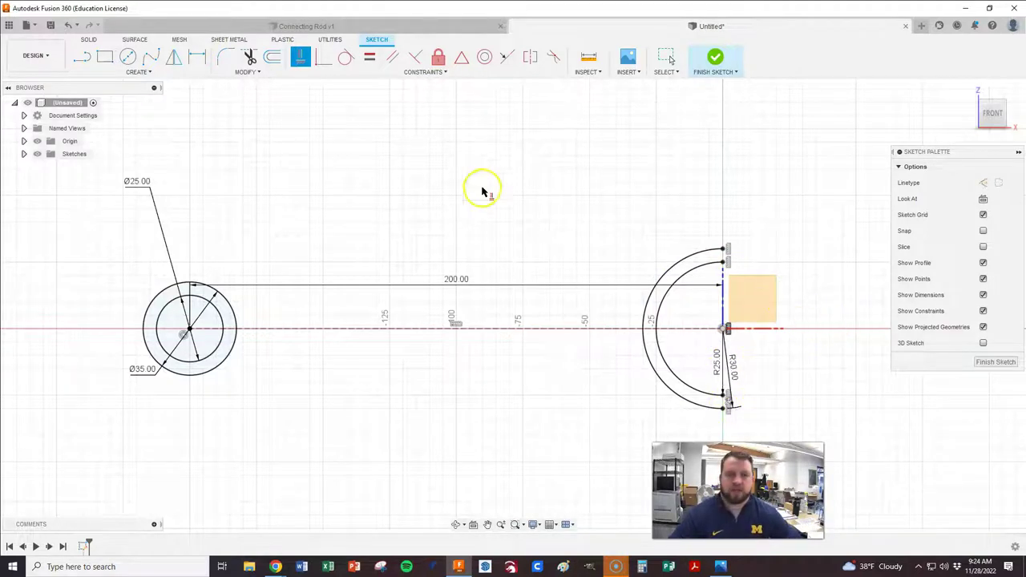
{"action": "key", "text": "Escape"}
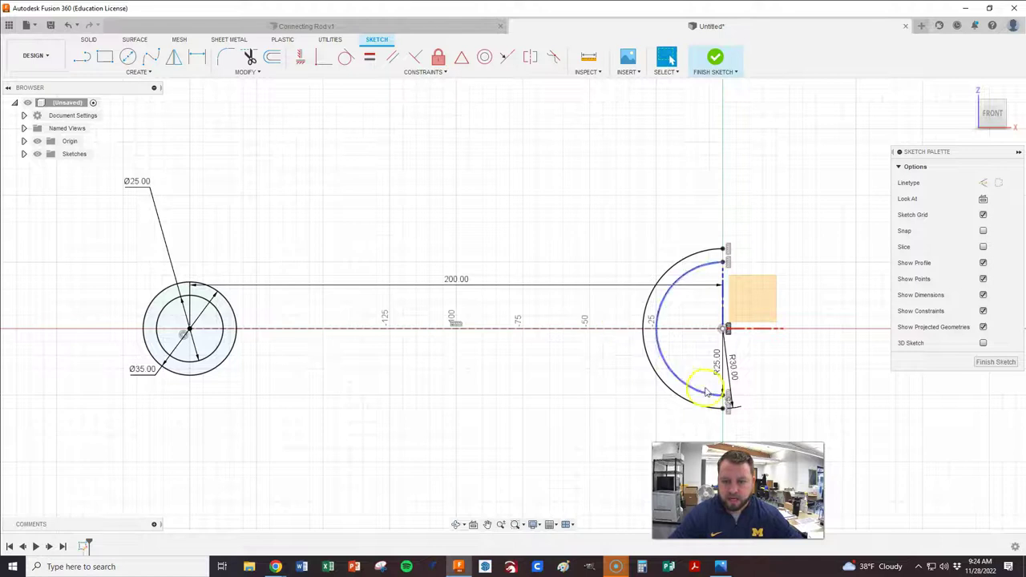
- Move the R30 and 200 dimensions clear of the geometry
{"action": "left_click_drag", "start_coordinate": [731, 396], "coordinate": [689, 305]}
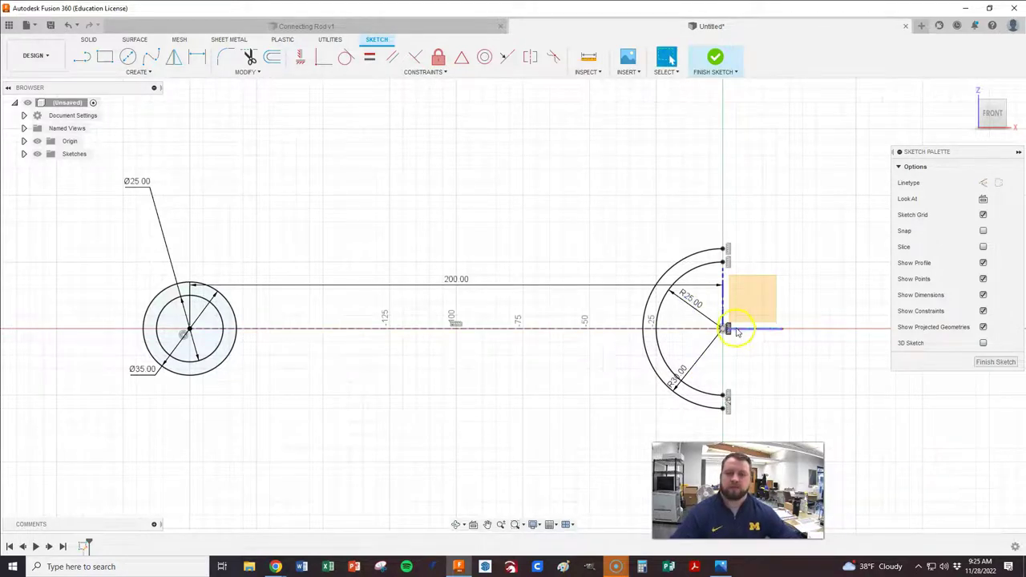
{"action": "left_click_drag", "start_coordinate": [424, 281], "coordinate": [451, 344]}
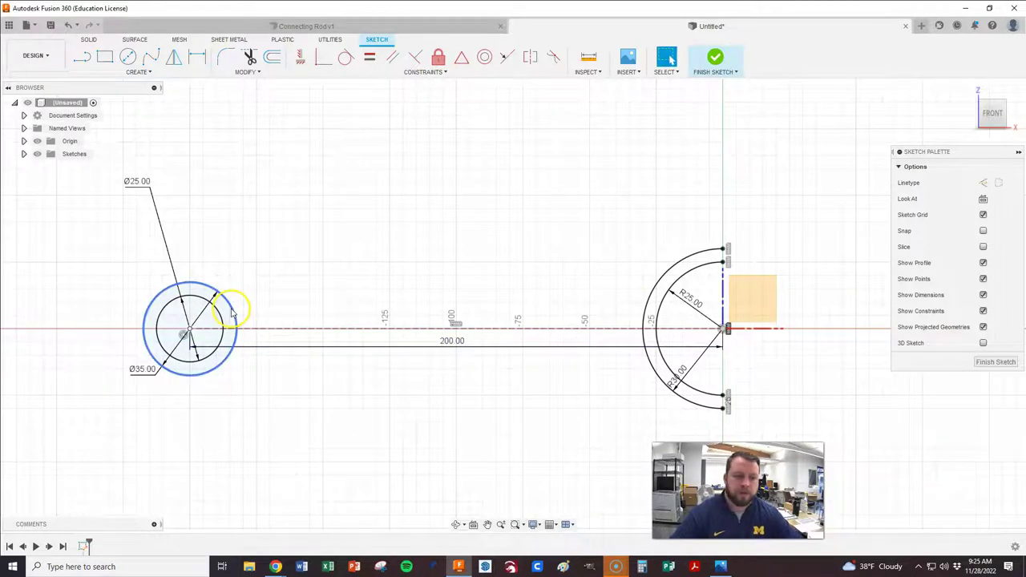
{"action": "key", "text": "alt+Tab"}
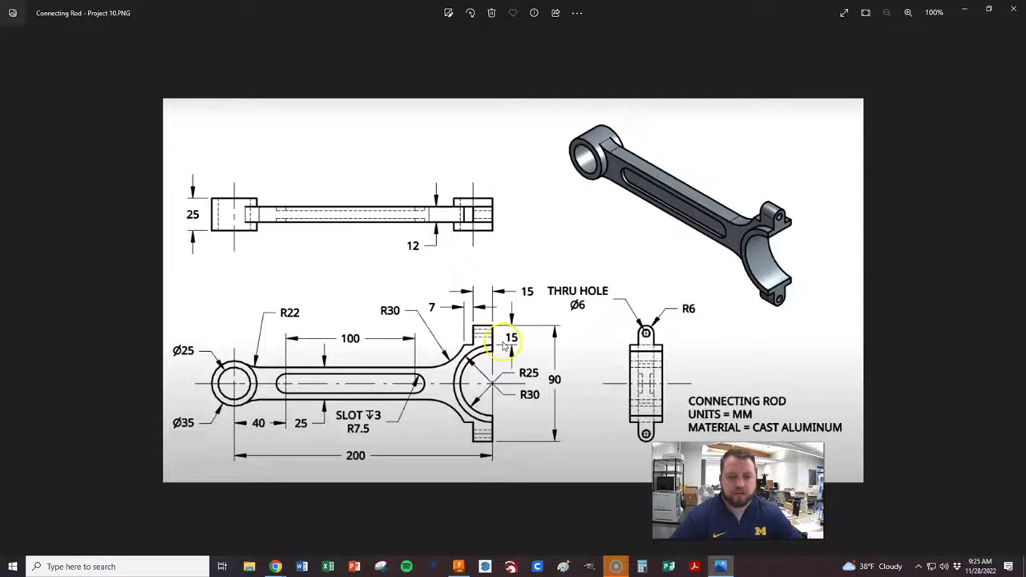
- Draw the top lug outline: vertical edge up from the outer arc, top edge, side, and short ledge
{"action": "key", "text": "alt+Tab"}
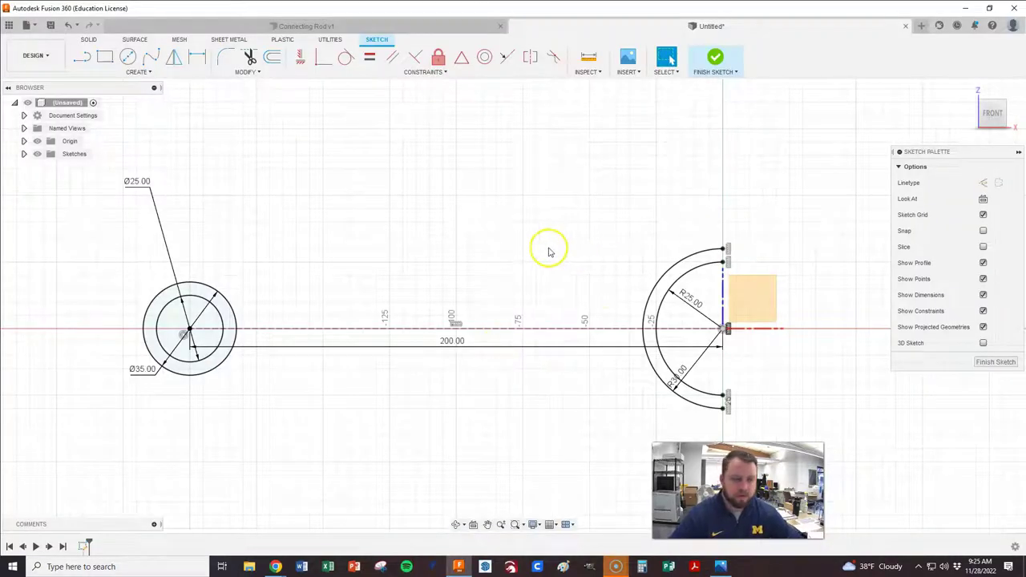
{"action": "left_click", "coordinate": [82, 57]}
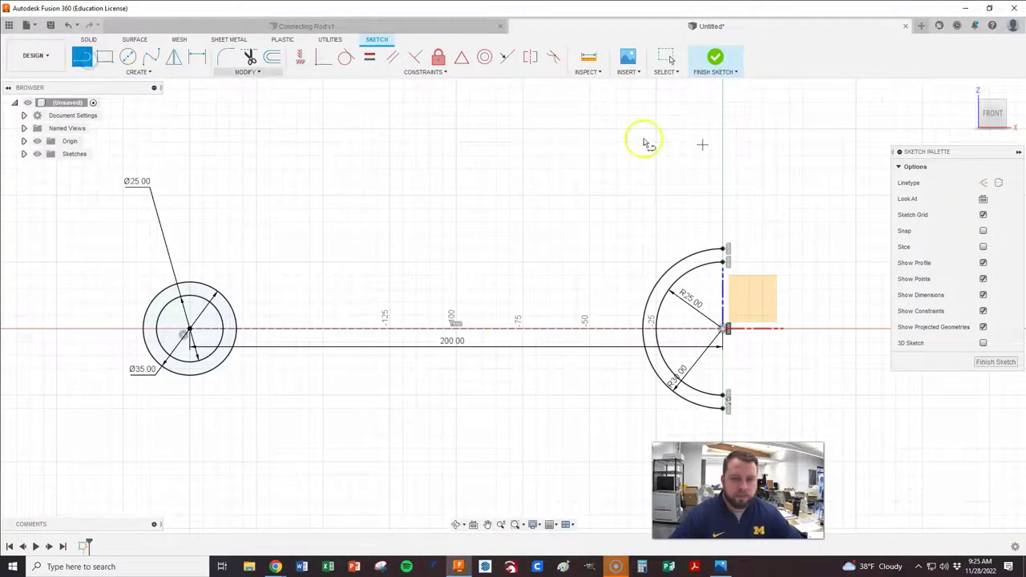
{"action": "left_click", "coordinate": [725, 248]}
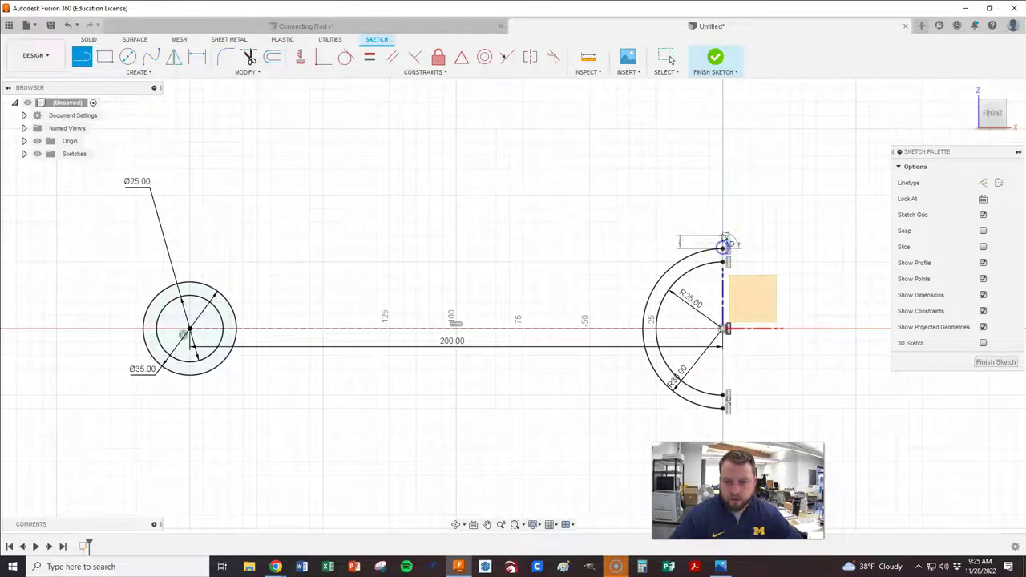
{"action": "left_click", "coordinate": [724, 198]}
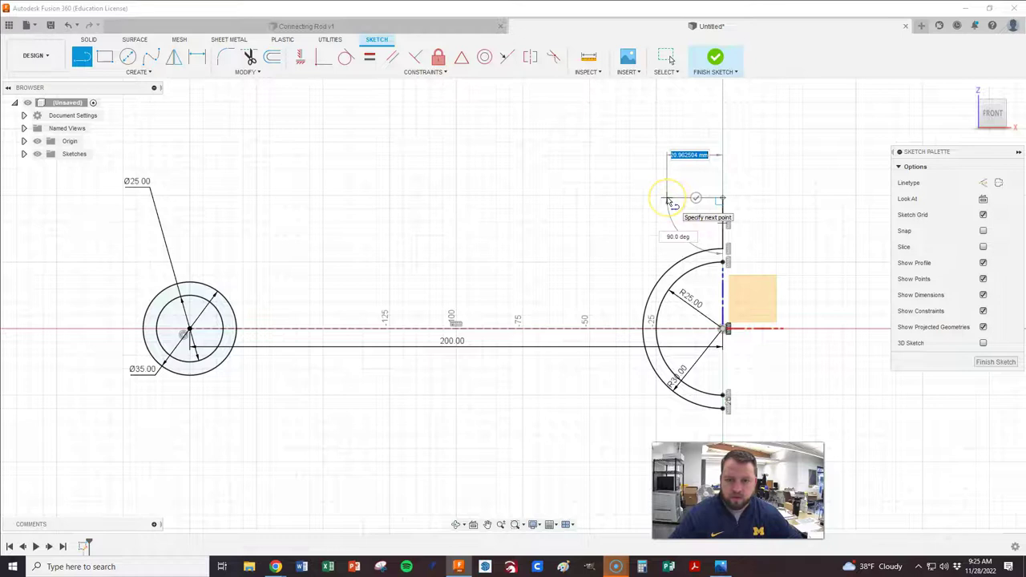
{"action": "left_click", "coordinate": [667, 199]}
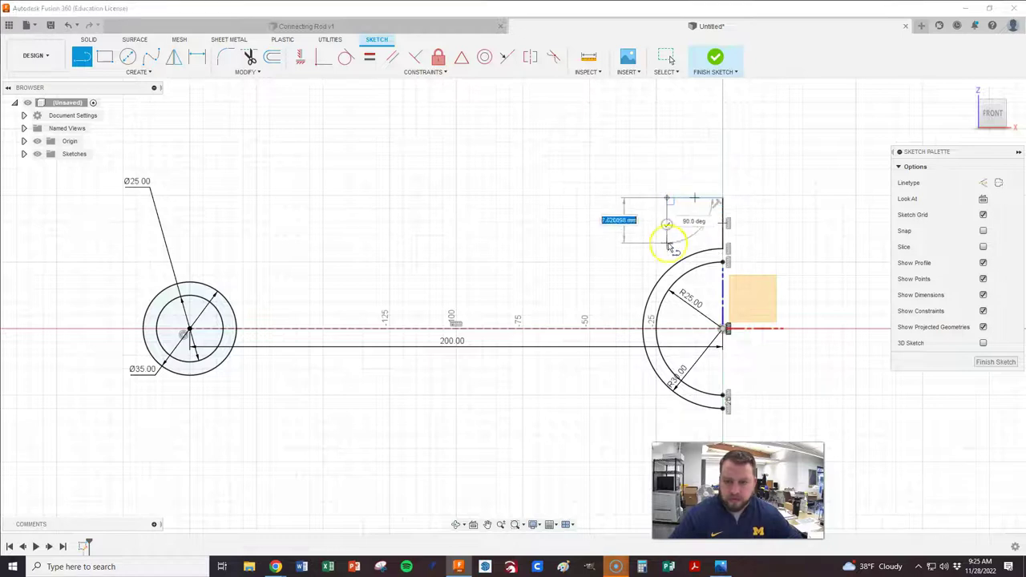
{"action": "key", "text": "alt+Tab"}
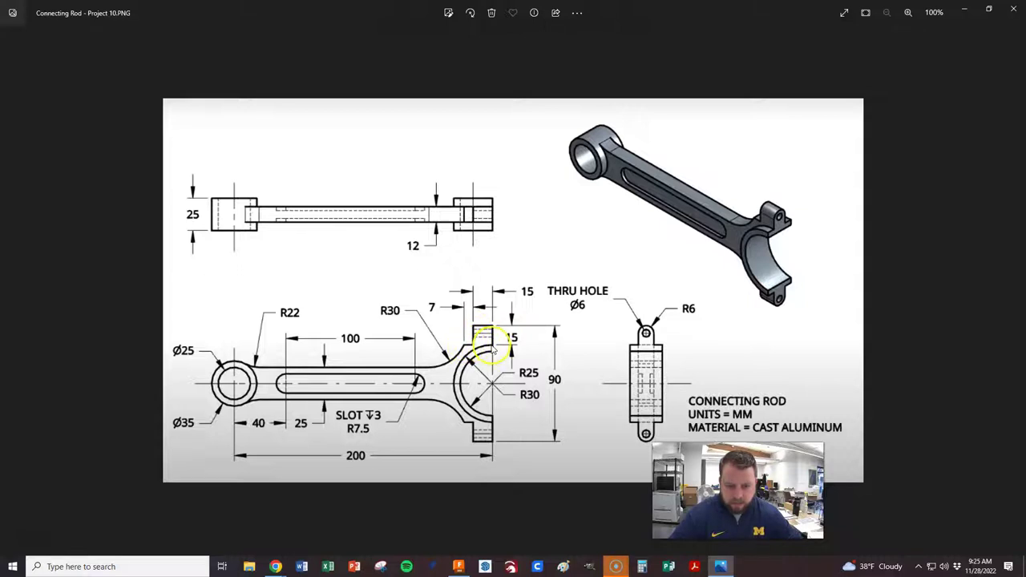
{"action": "key", "text": "alt+Tab"}
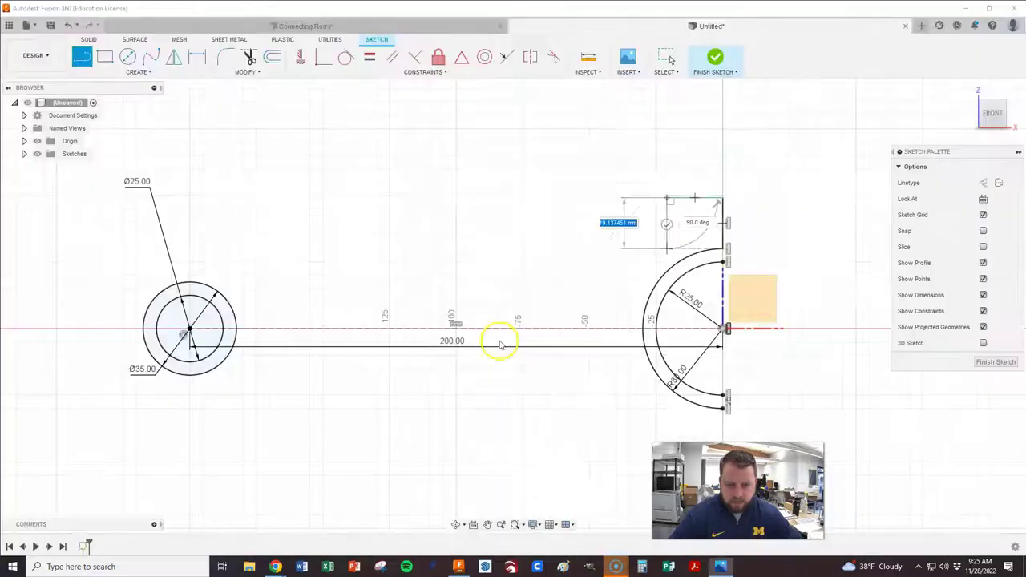
{"action": "left_click", "coordinate": [666, 250]}
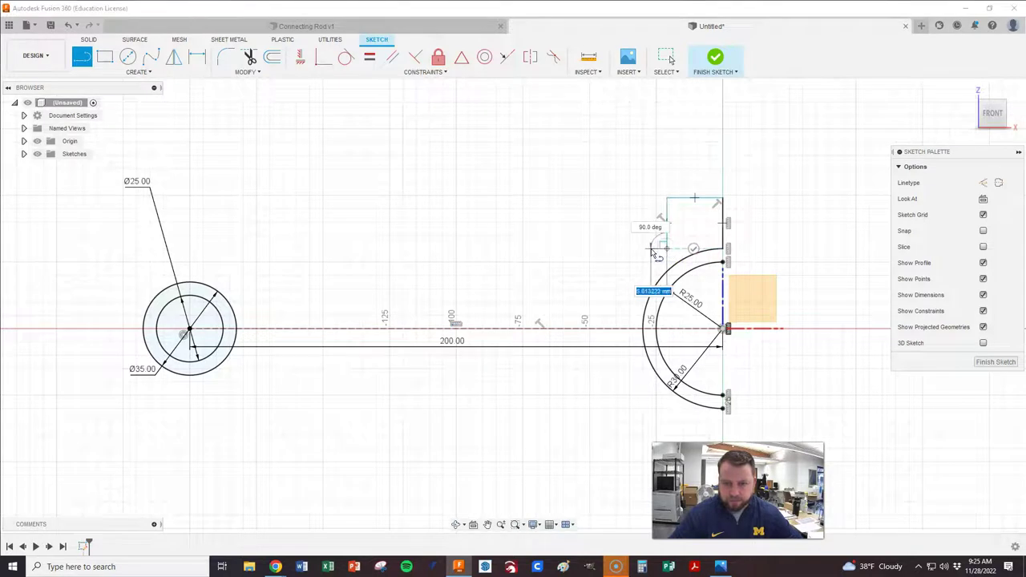
{"action": "left_click", "coordinate": [633, 250]}
{"action": "key", "text": "Escape"}
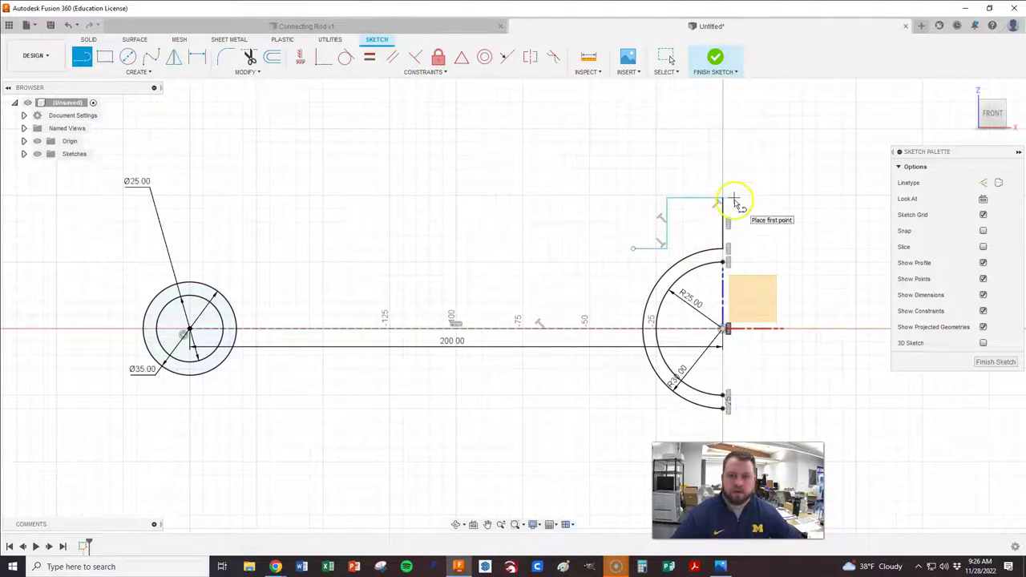
{"action": "key", "text": "alt+Tab"}
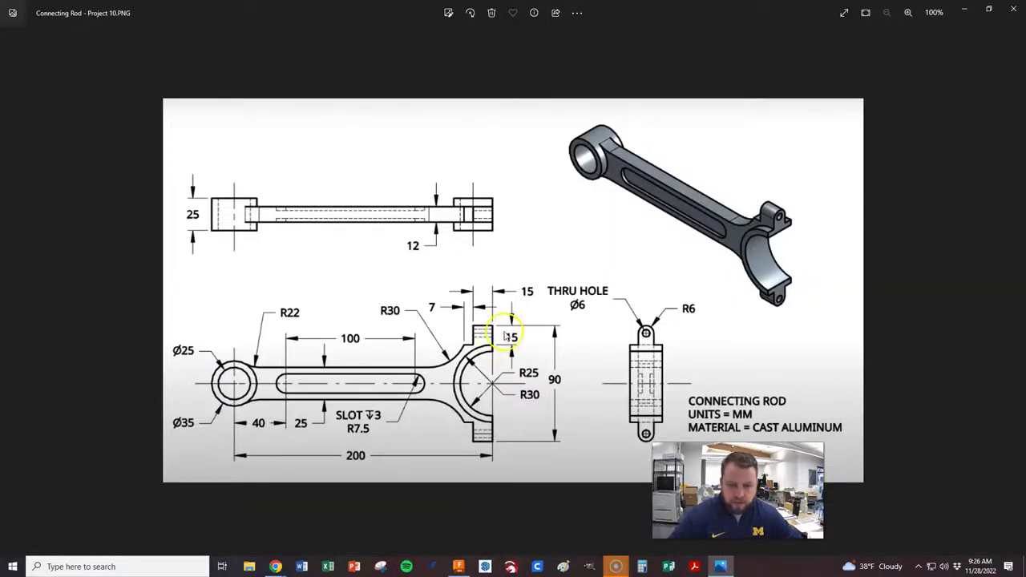
{"action": "key", "text": "alt+Tab"}
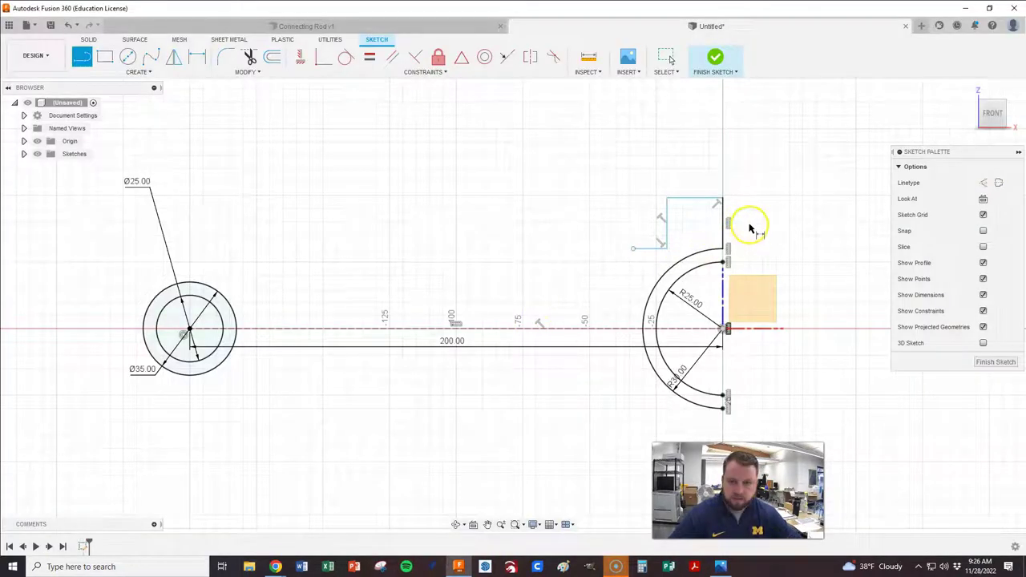
- Dimension the tab's short vertical edge to 15 mm
{"action": "key", "text": "d"}
{"action": "left_click", "coordinate": [724, 228]}
{"action": "left_click", "coordinate": [777, 228]}
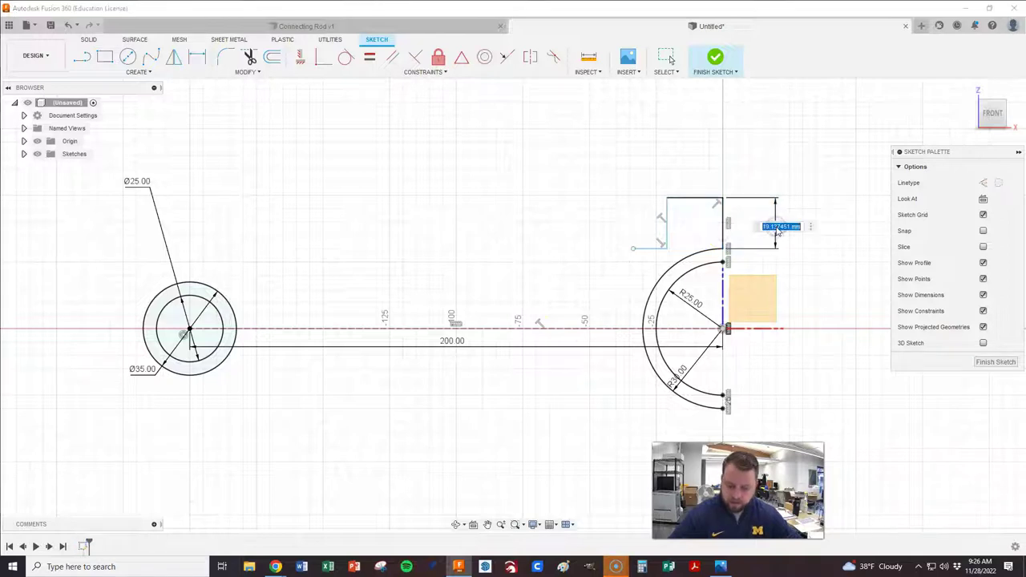
{"action": "key", "text": "alt+Tab"}
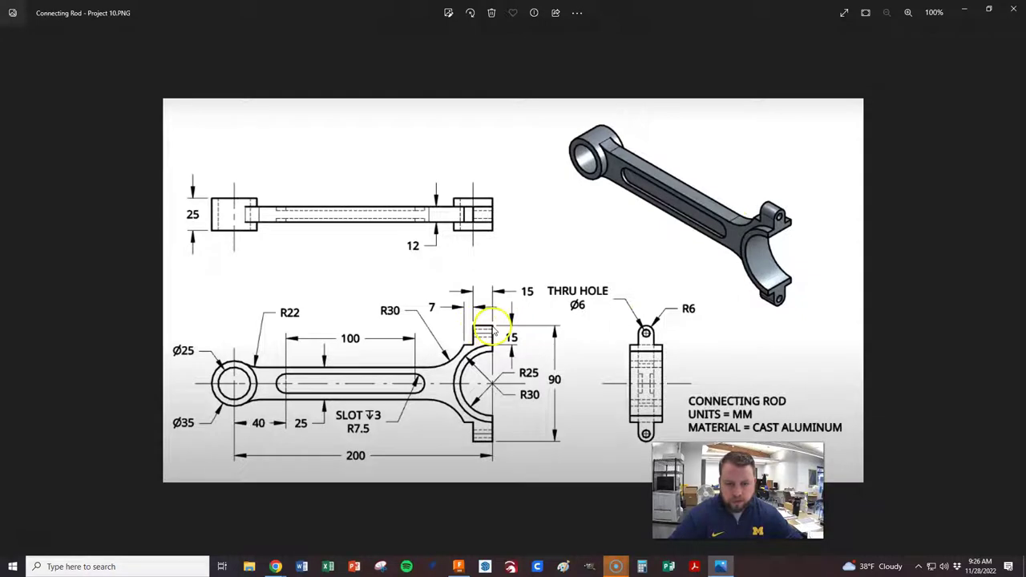
{"action": "key", "text": "alt+Tab"}
- Set the lug's top edge length to 15 mm and its short ledge line to 7 mm
{"action": "left_click", "coordinate": [697, 209]}
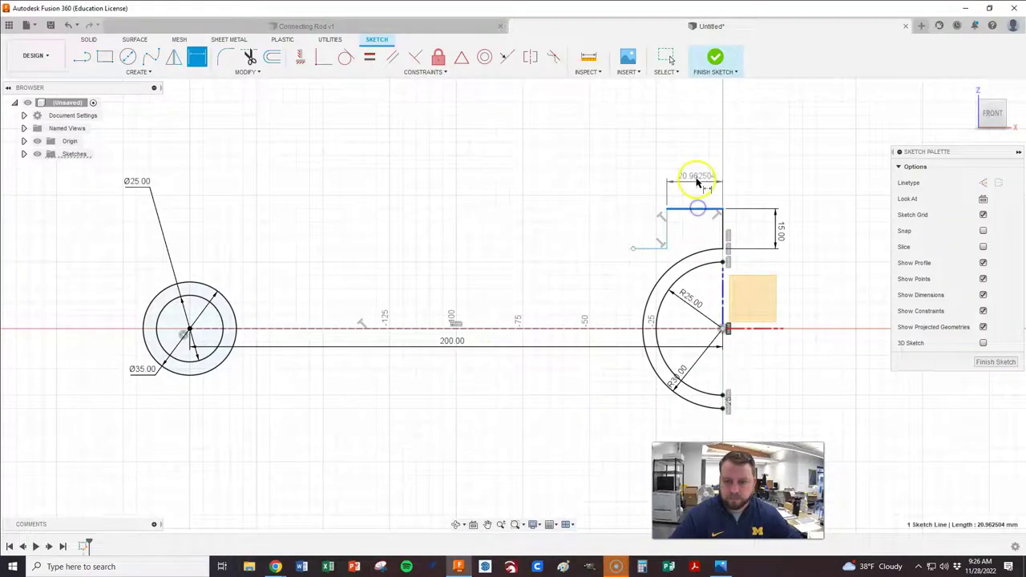
{"action": "left_click", "coordinate": [696, 181]}
{"action": "type", "text": "15"}
{"action": "key", "text": "Return"}
{"action": "key", "text": "alt+Tab"}
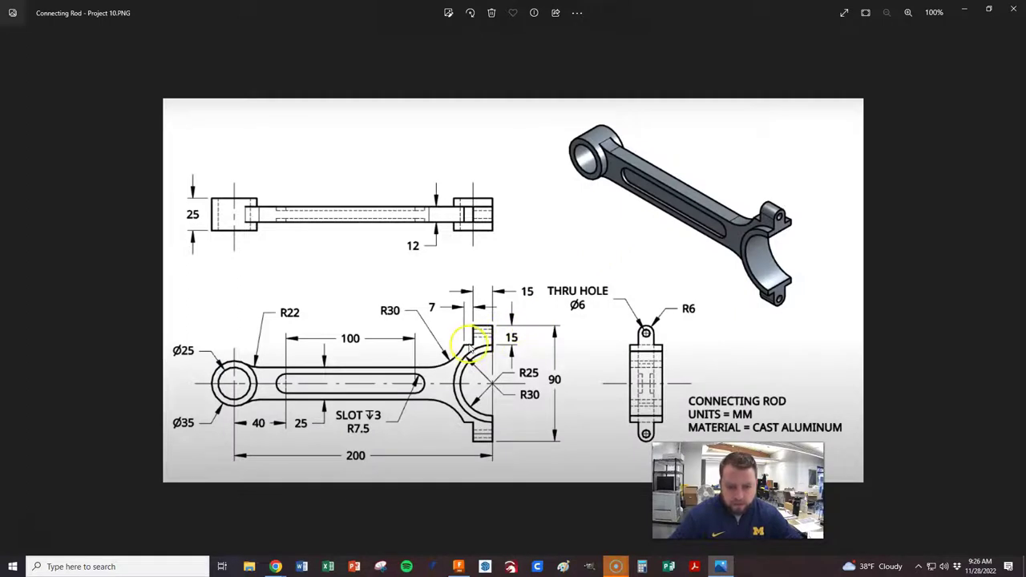
{"action": "key", "text": "alt+Tab"}
{"action": "left_click", "coordinate": [661, 250]}
{"action": "left_click", "coordinate": [654, 177]}
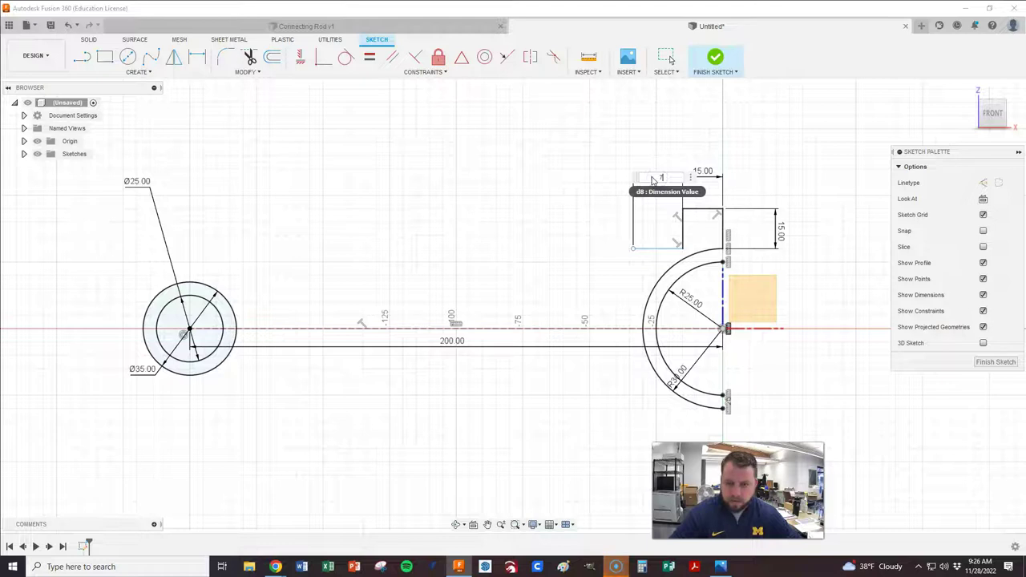
{"action": "type", "text": "7"}
{"action": "key", "text": "Return"}
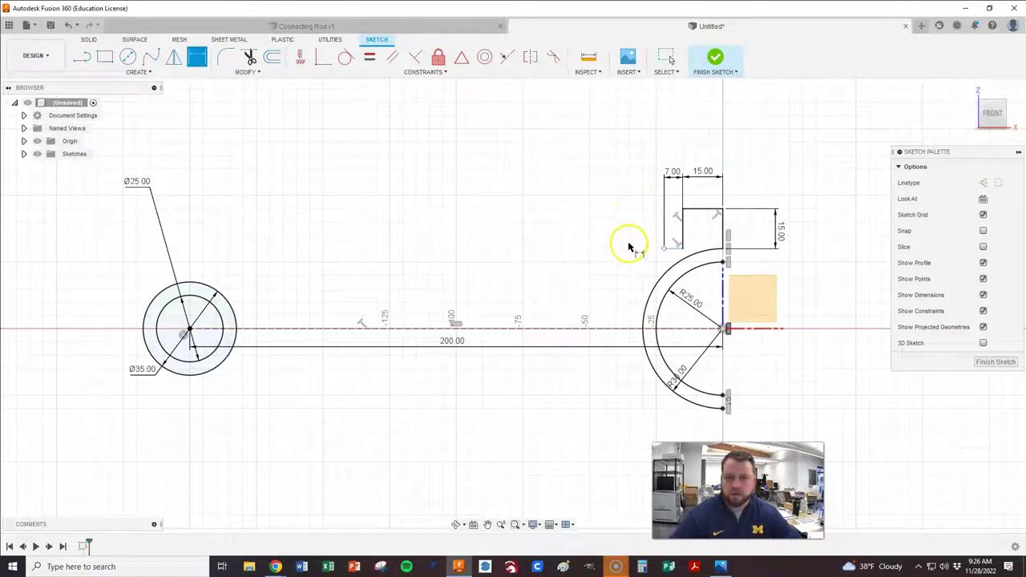
{"action": "key", "text": "Escape"}
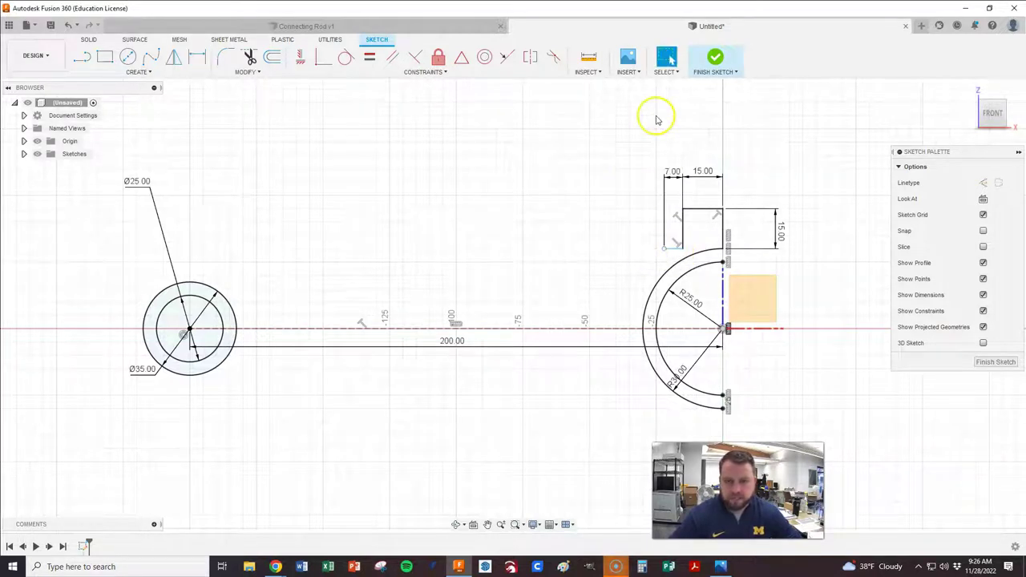
- Make the 7 mm ledge line's end coincident with the outer R30 arc's top endpoint
{"action": "left_click", "coordinate": [659, 249]}
{"action": "mouse_move", "coordinate": [659, 249]}
{"action": "left_mouse_down"}
{"action": "mouse_move", "coordinate": [639, 251]}
{"action": "mouse_move", "coordinate": [658, 236]}
{"action": "left_mouse_up"}
{"action": "left_click", "coordinate": [716, 251]}
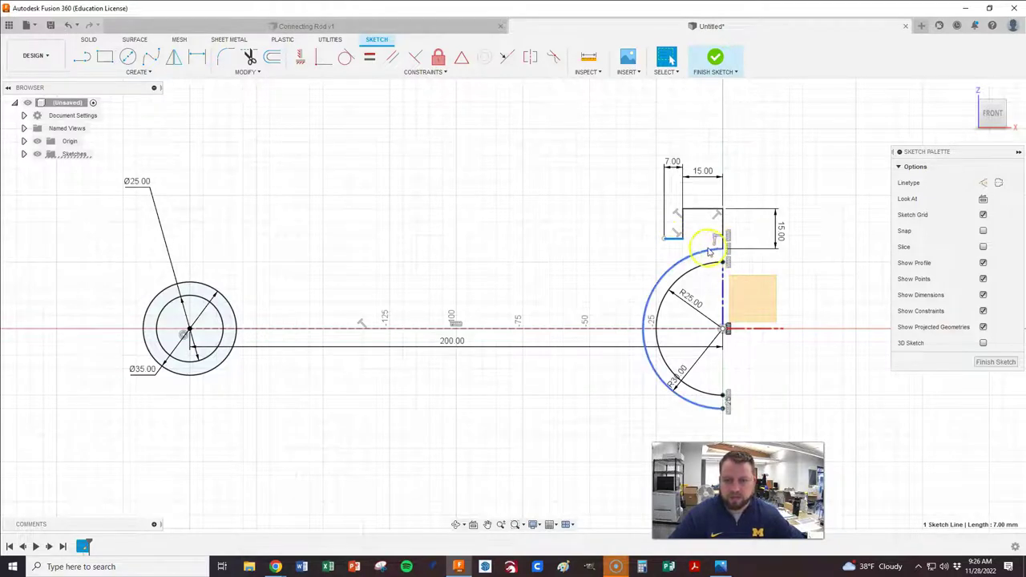
{"action": "left_click", "coordinate": [323, 56]}
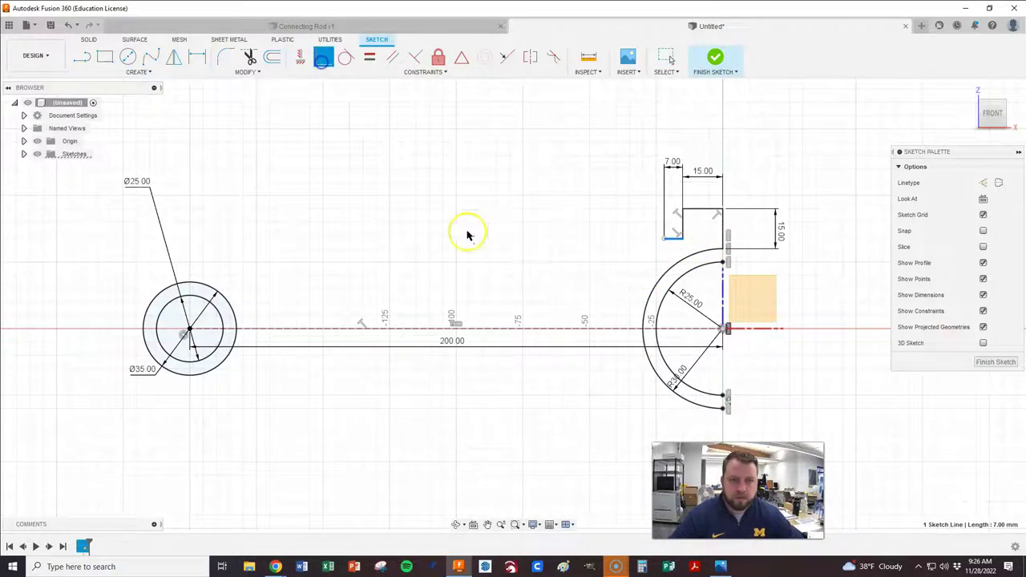
{"action": "left_click", "coordinate": [724, 243]}
{"action": "left_click", "coordinate": [683, 237]}
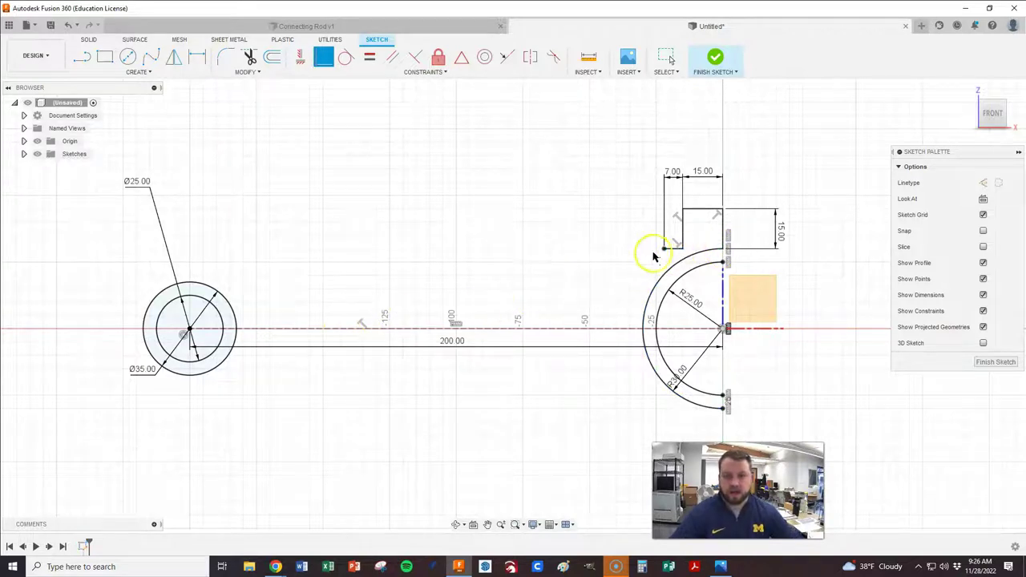
{"action": "key", "text": "Escape"}
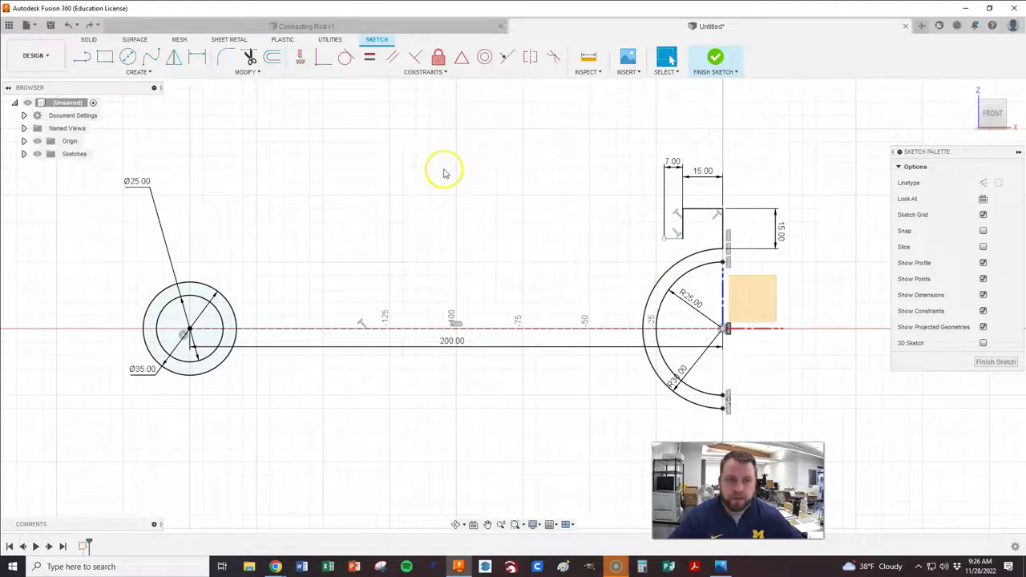
{"action": "left_click", "coordinate": [674, 239]}
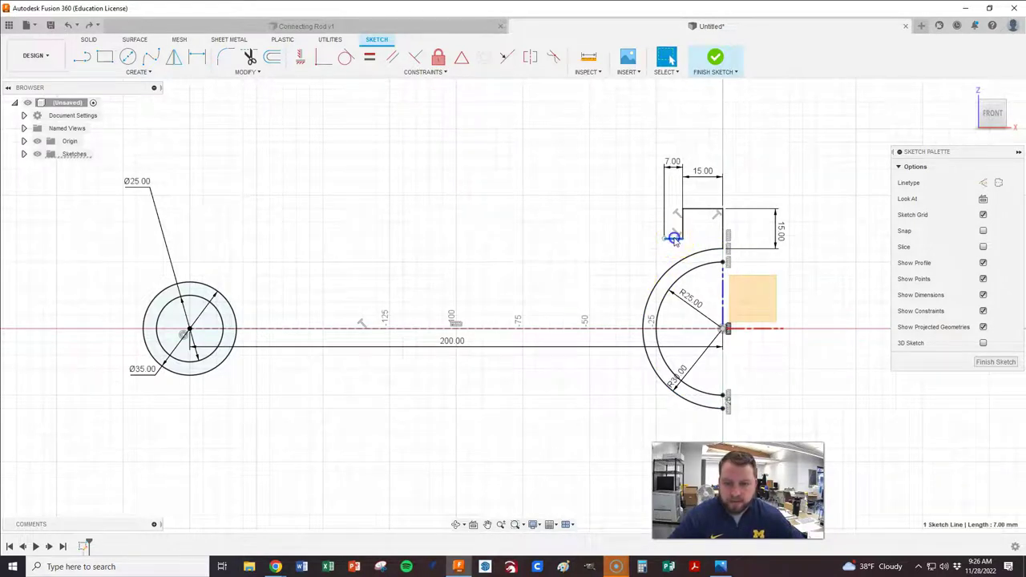
{"action": "left_click", "coordinate": [618, 239]}
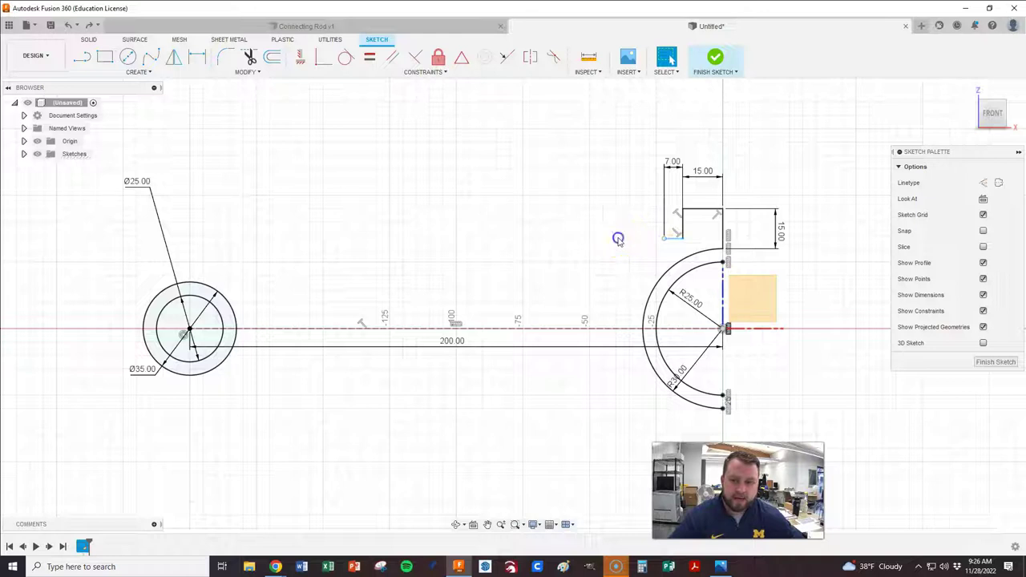
{"action": "left_click", "coordinate": [323, 57]}
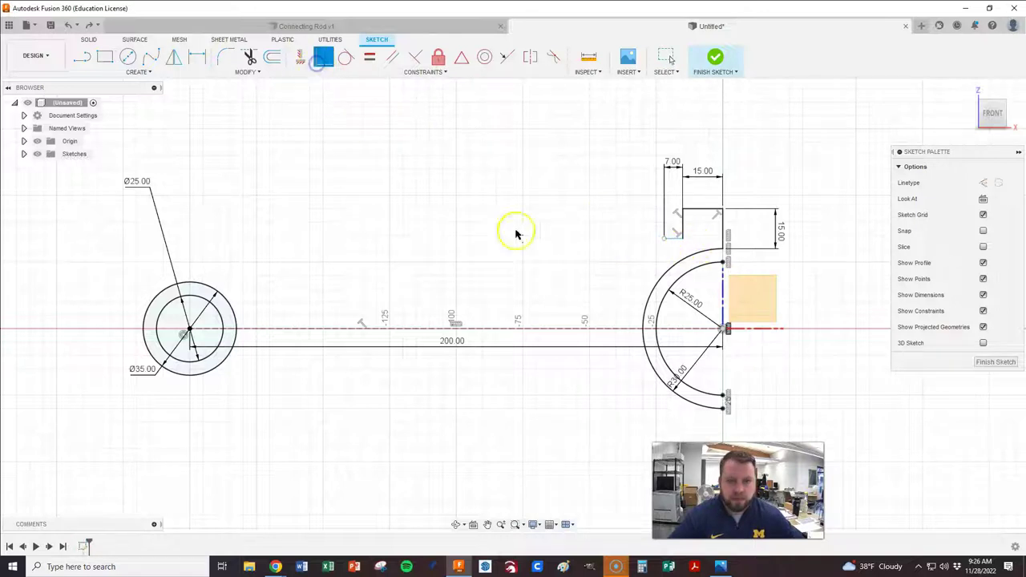
{"action": "left_click", "coordinate": [723, 251]}
{"action": "left_click", "coordinate": [678, 240]}
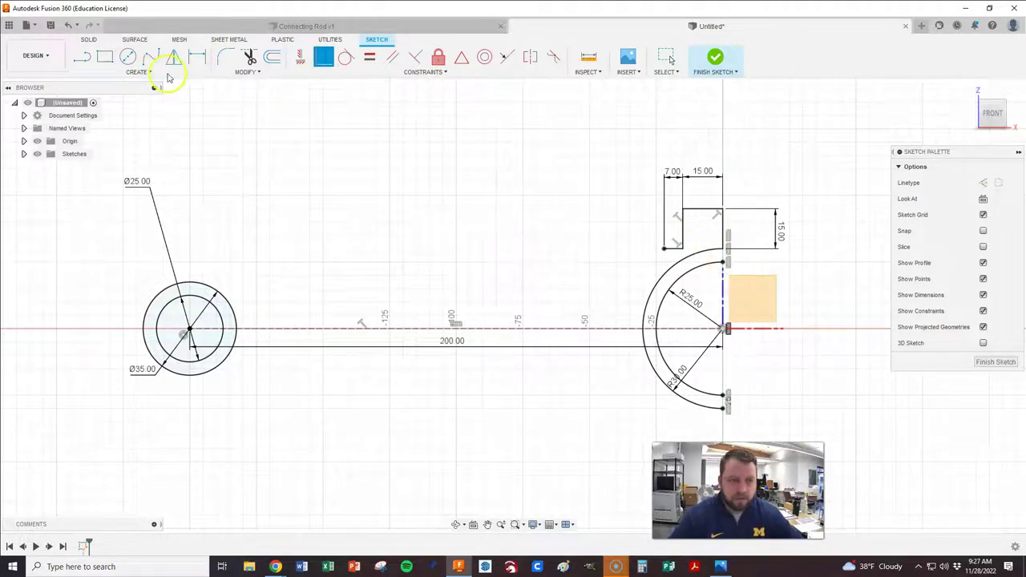
- Close the arc band's bottom end with a line and check the slot dimensions on the drawing
{"action": "left_click", "coordinate": [81, 59]}
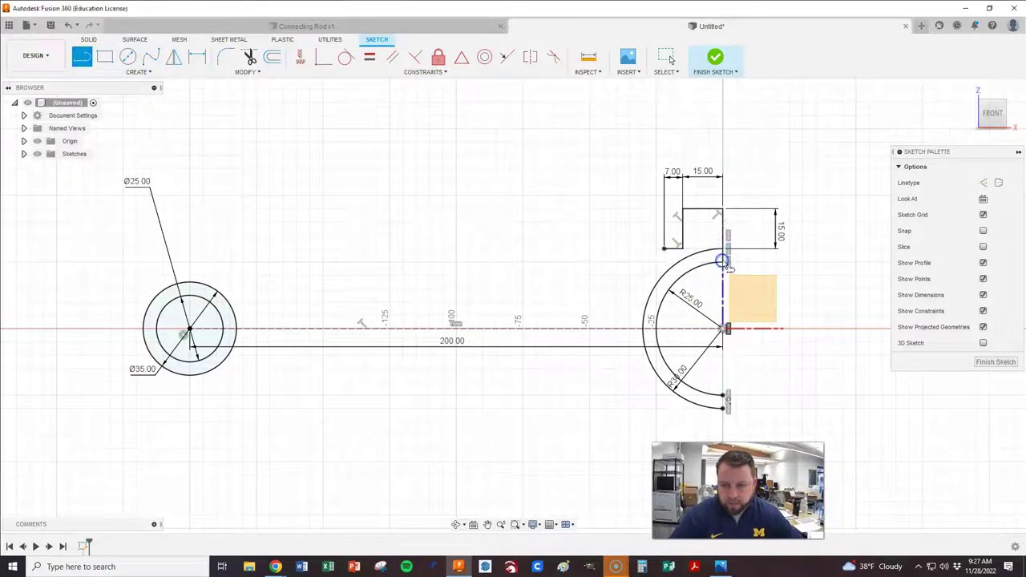
{"action": "left_click", "coordinate": [723, 398]}
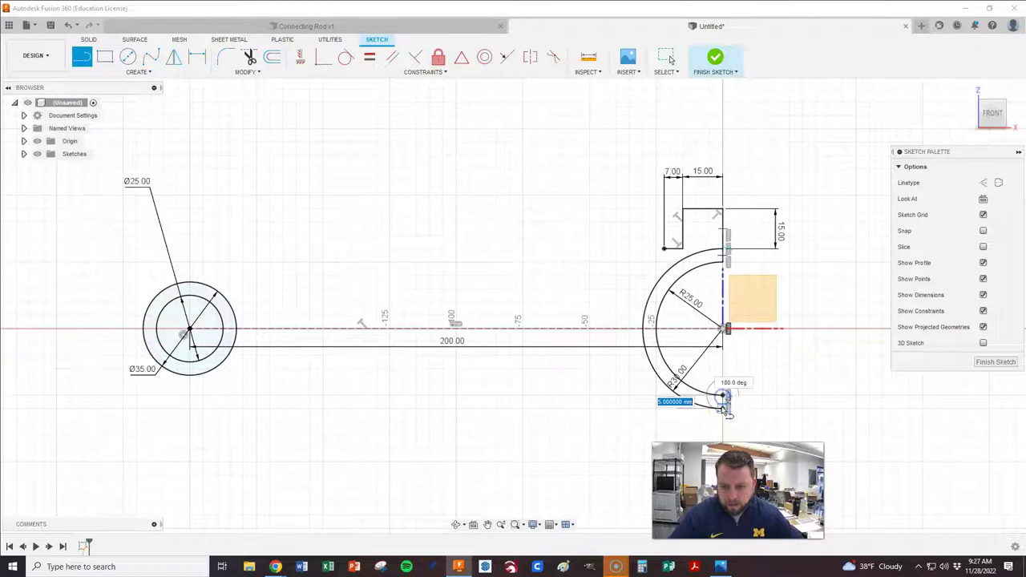
{"action": "mouse_move", "coordinate": [706, 258]}
{"action": "left_mouse_down"}
{"action": "mouse_move", "coordinate": [618, 355]}
{"action": "mouse_move", "coordinate": [699, 267]}
{"action": "left_mouse_up"}
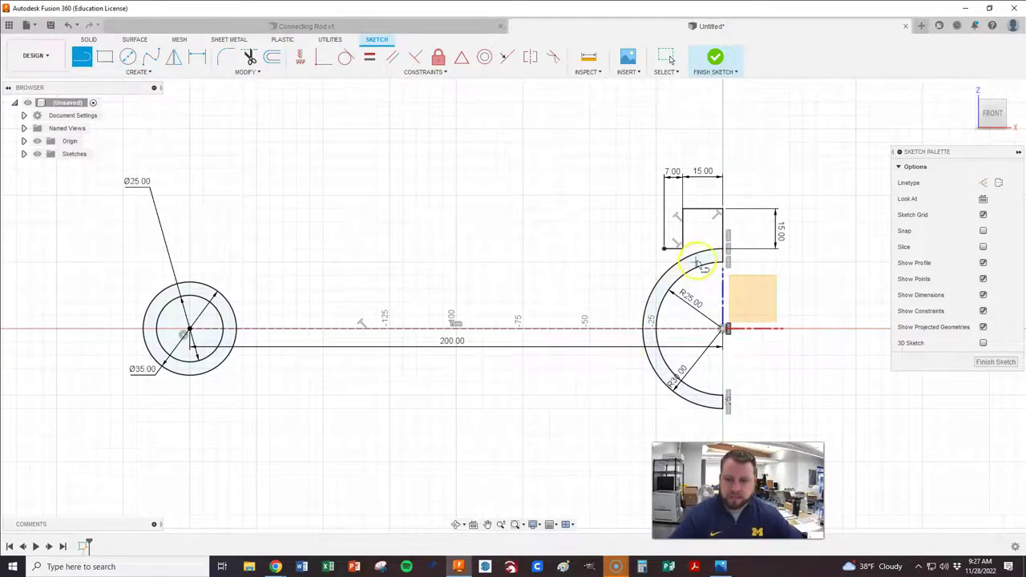
{"action": "key", "text": "alt+Tab"}
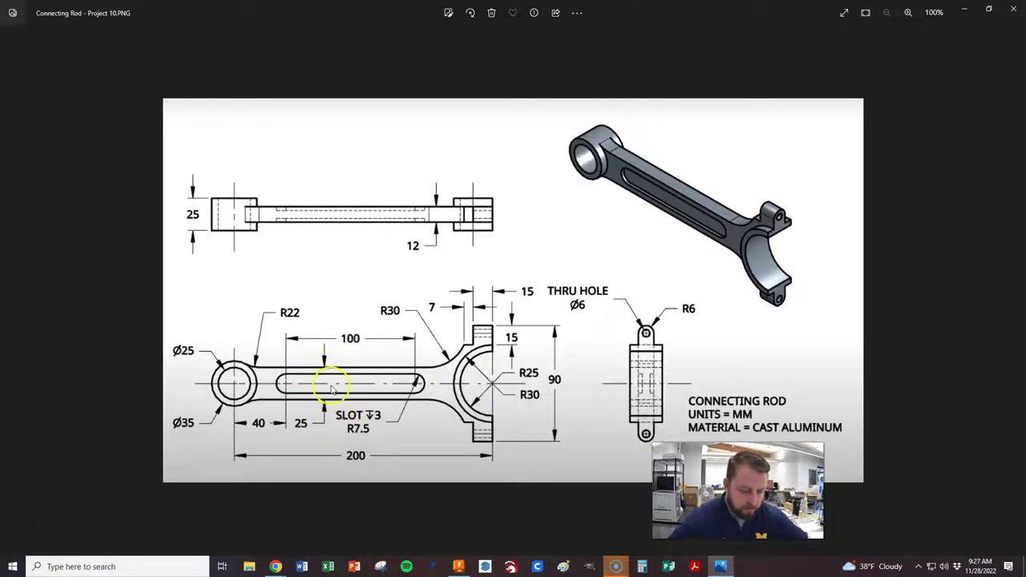
{"action": "key", "text": "alt+Tab"}
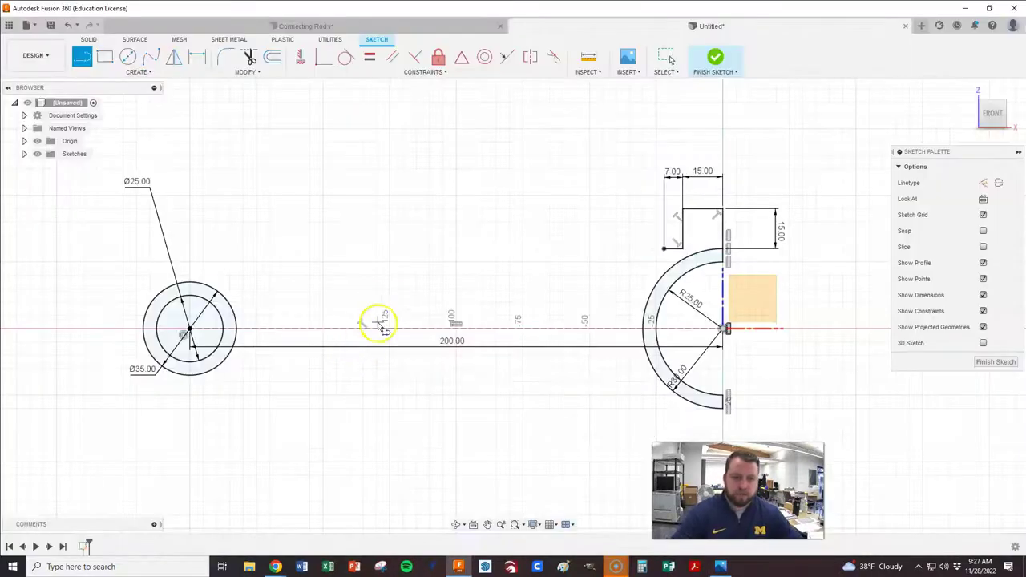
{"action": "left_click", "coordinate": [83, 57]}
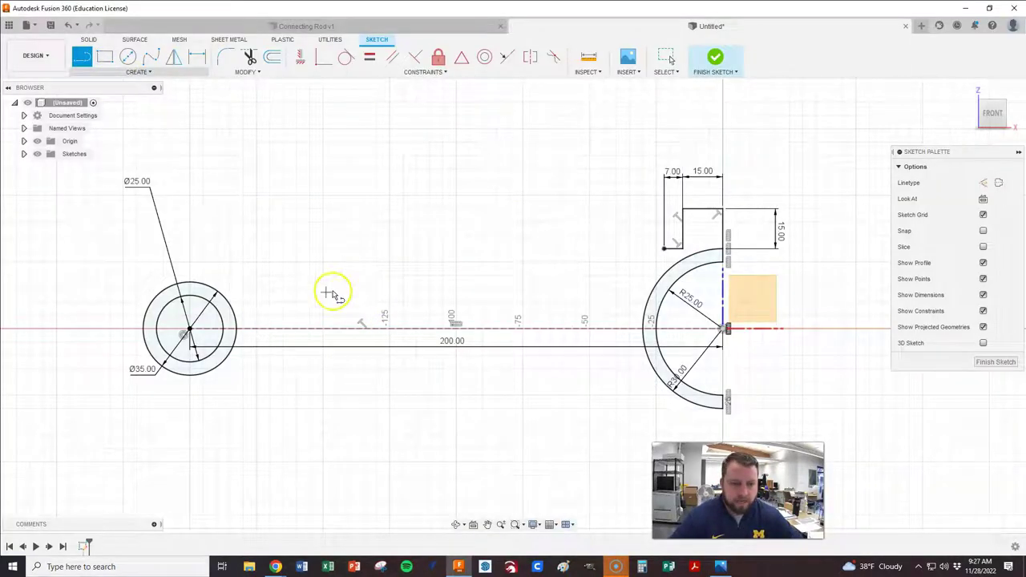
- Draw an upper body line, dimension it Ø25 about the centre line, and shorten its right end
{"action": "left_click", "coordinate": [267, 298]}
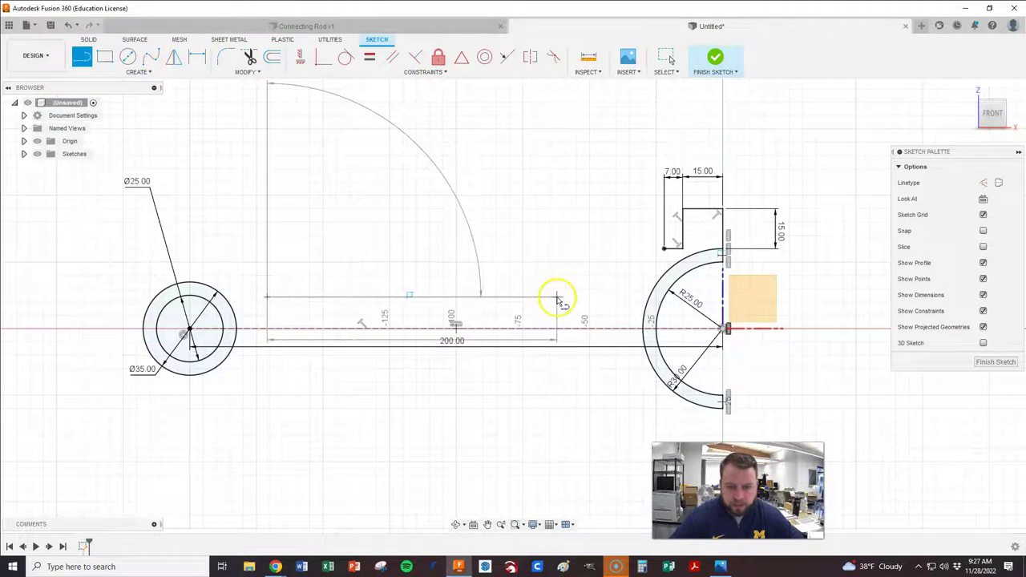
{"action": "left_click", "coordinate": [599, 298]}
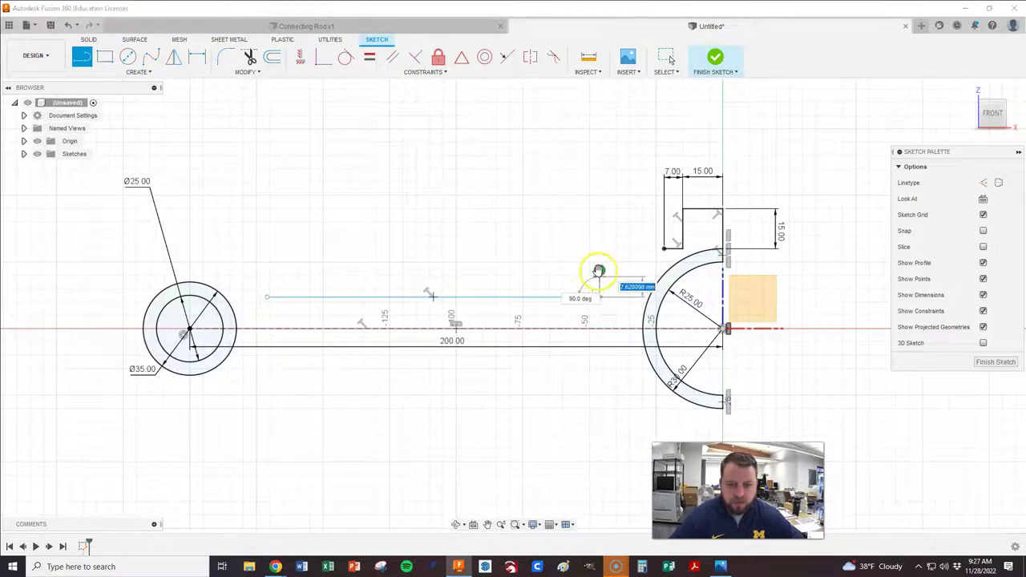
{"action": "left_click", "coordinate": [598, 271]}
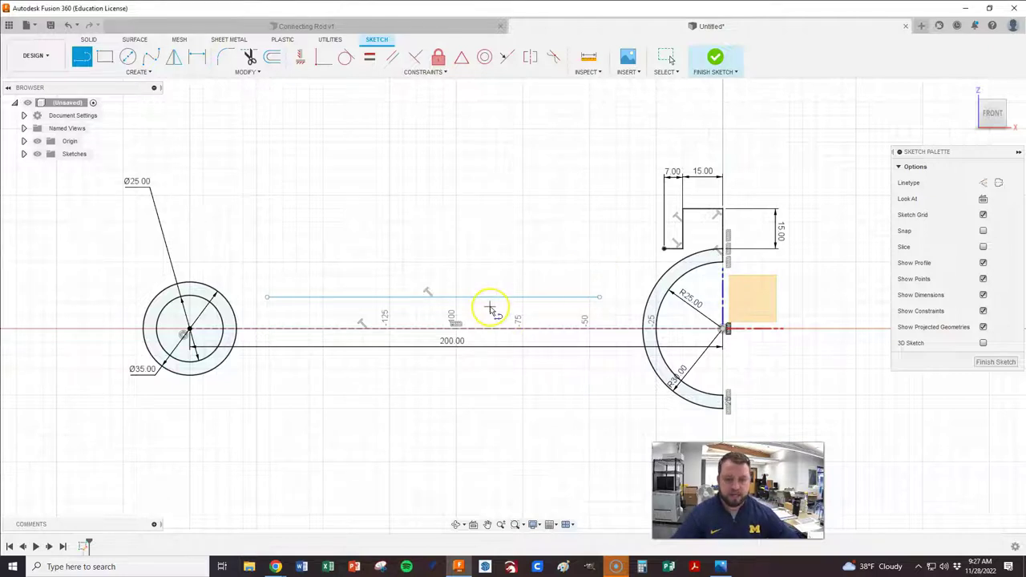
{"action": "key", "text": "d"}
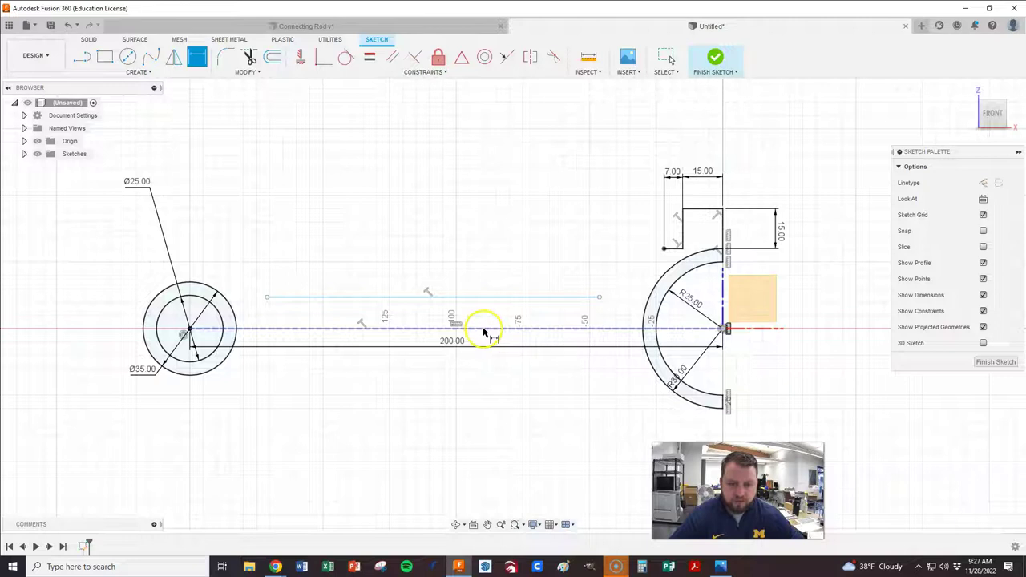
{"action": "left_click", "coordinate": [481, 329]}
{"action": "left_click", "coordinate": [478, 298]}
{"action": "right_click", "coordinate": [476, 317]}
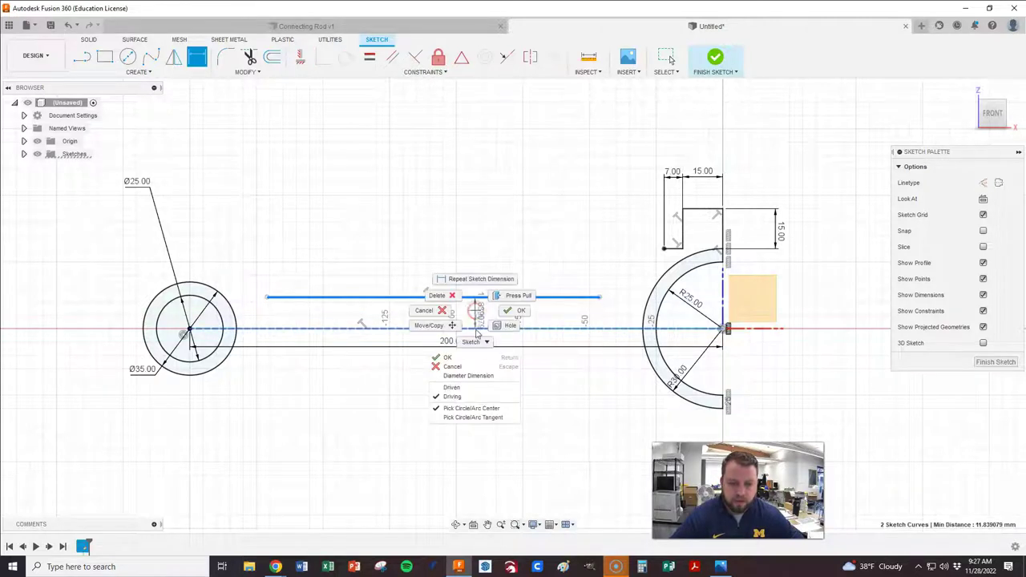
{"action": "left_click", "coordinate": [470, 375]}
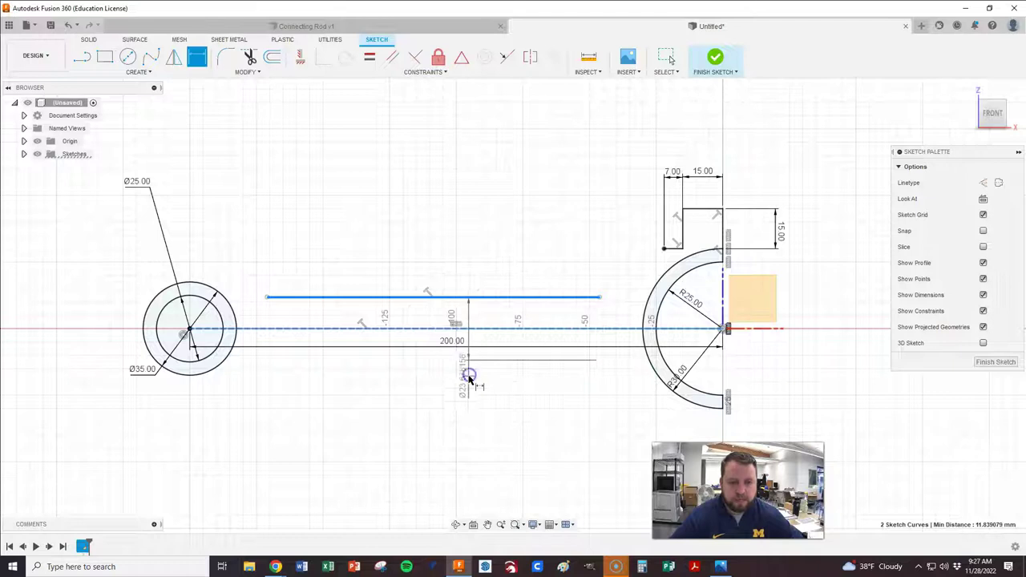
{"action": "left_click", "coordinate": [422, 416]}
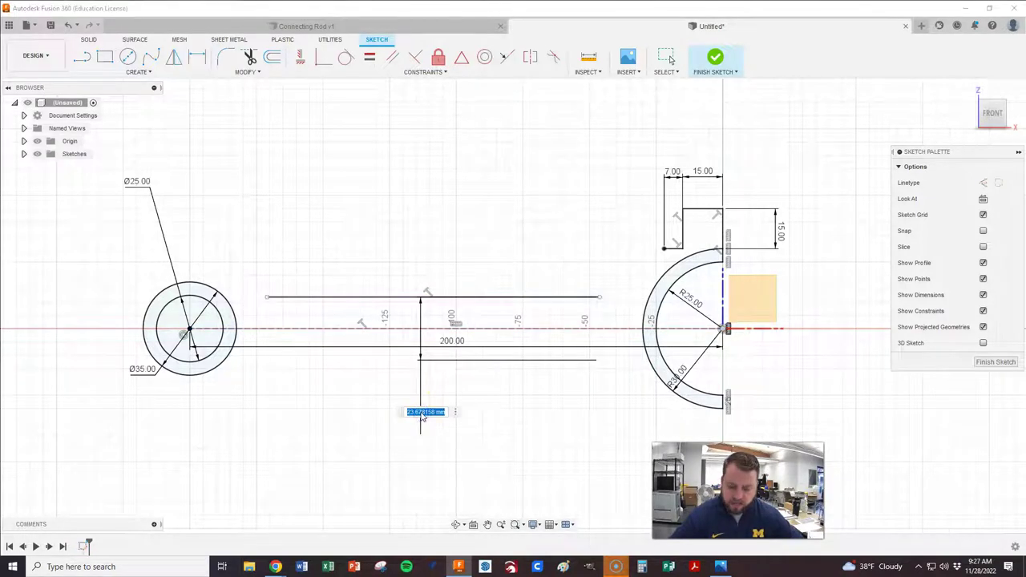
{"action": "type", "text": "25"}
{"action": "key", "text": "Return"}
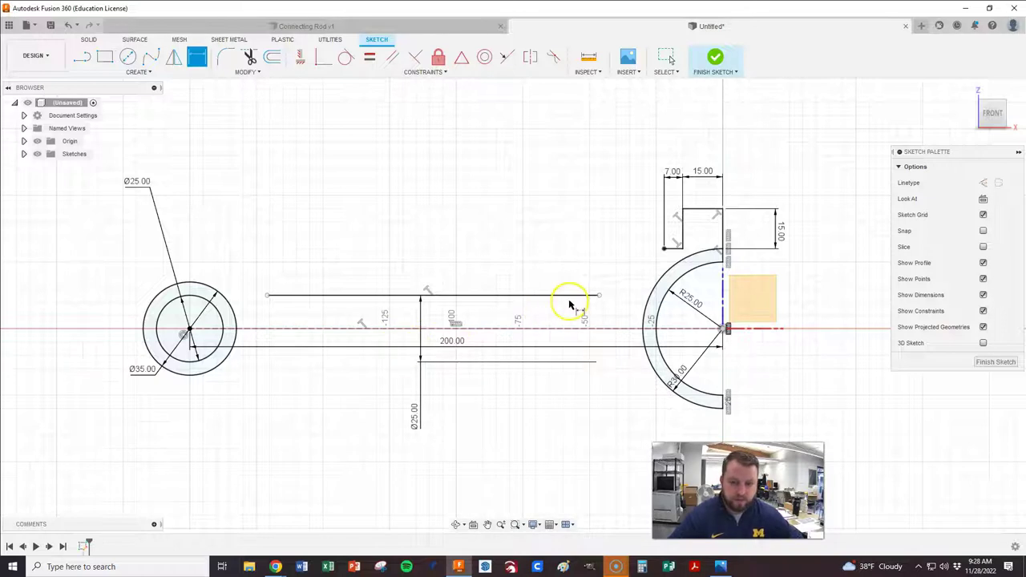
{"action": "key", "text": "Escape"}
{"action": "left_click_drag", "start_coordinate": [598, 295], "coordinate": [625, 275]}
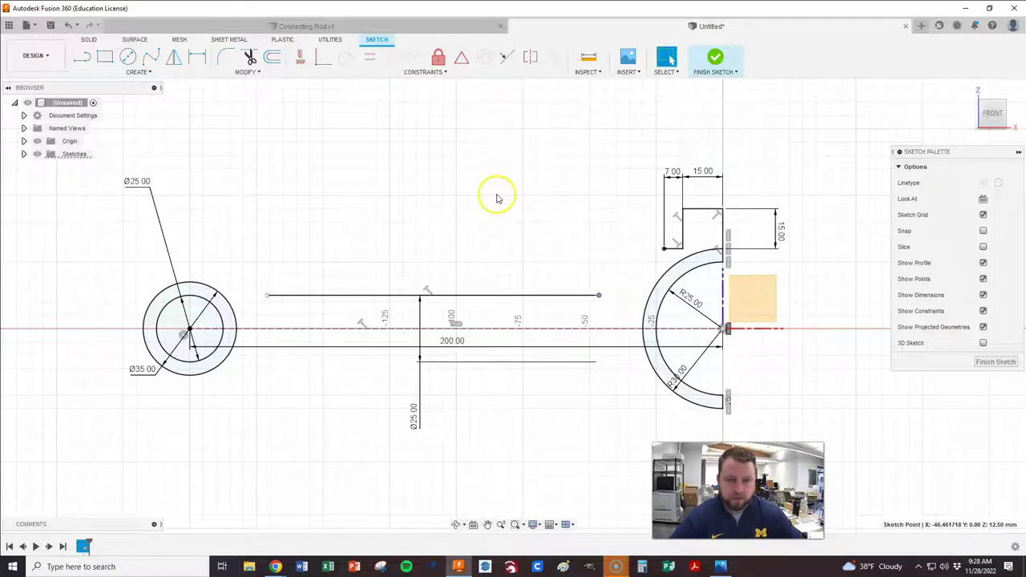
- Compare the reference drawing, then return to the connecting rod sketch
{"action": "key", "text": "alt+Tab"}
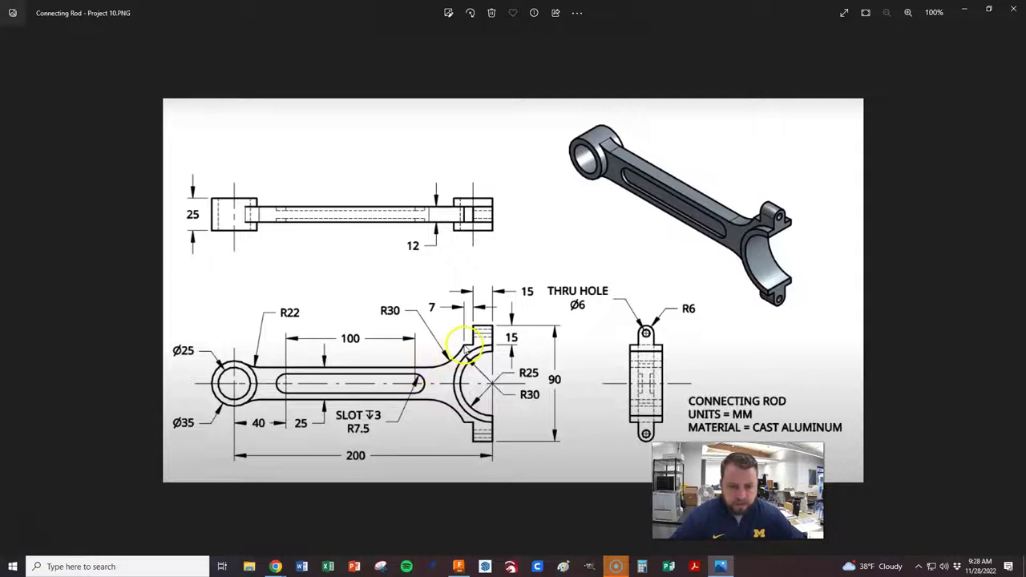
{"action": "key", "text": "alt+Tab"}
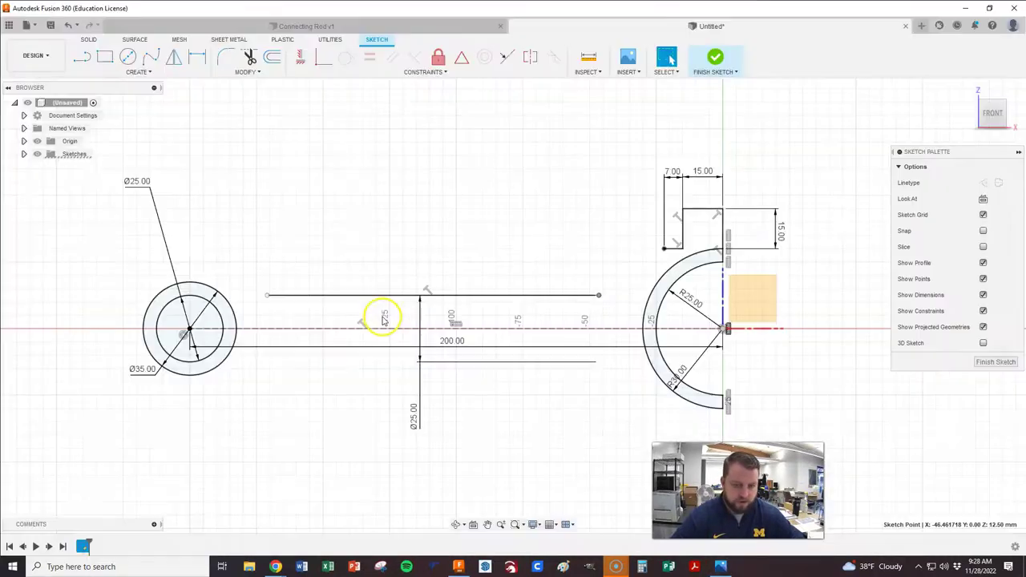
- Draw a three-point arc from the step's inner corner to the top rod line's right end
{"action": "left_click", "coordinate": [139, 73]}
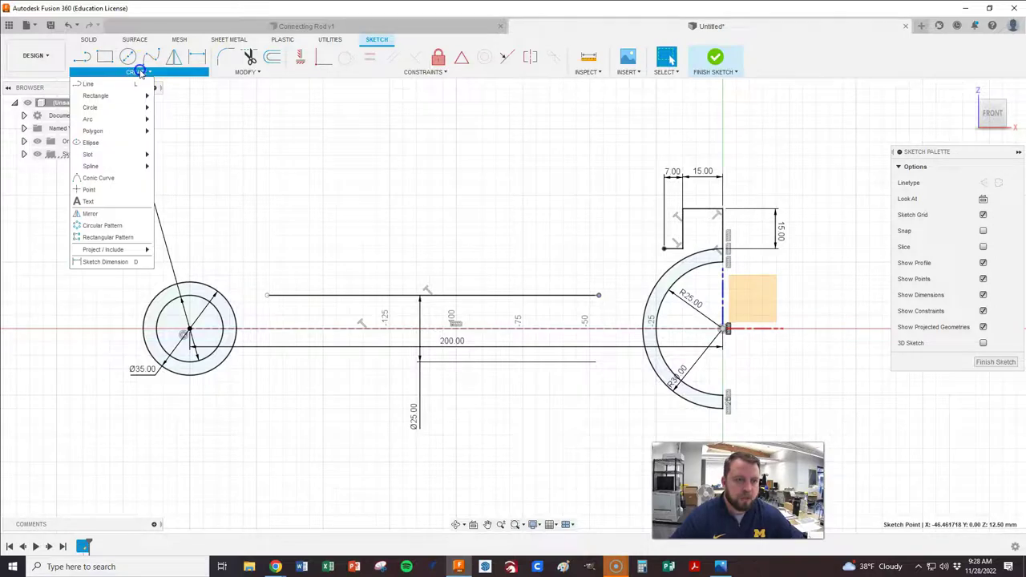
{"action": "mouse_move", "coordinate": [103, 121]}
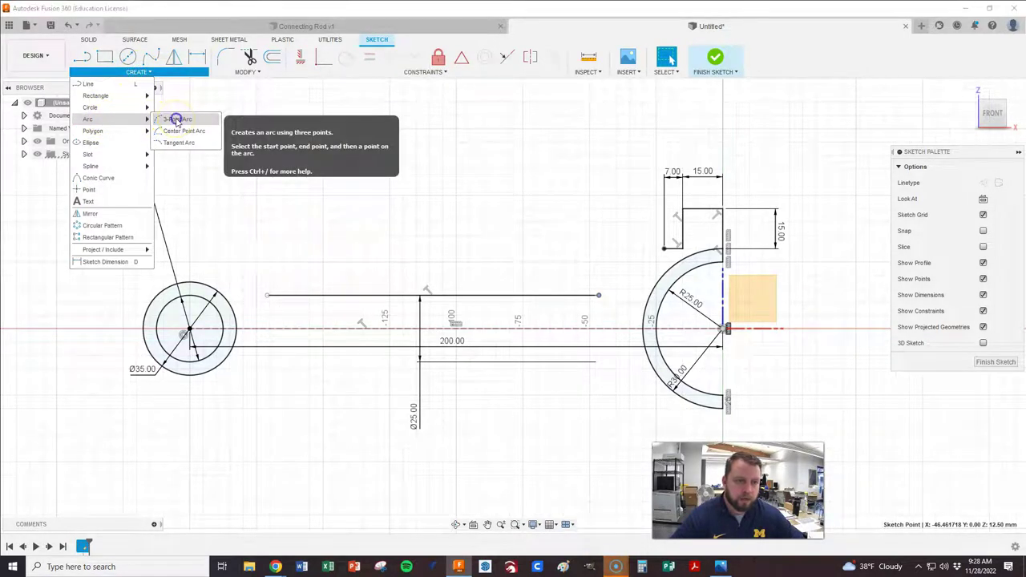
{"action": "left_click", "coordinate": [177, 120]}
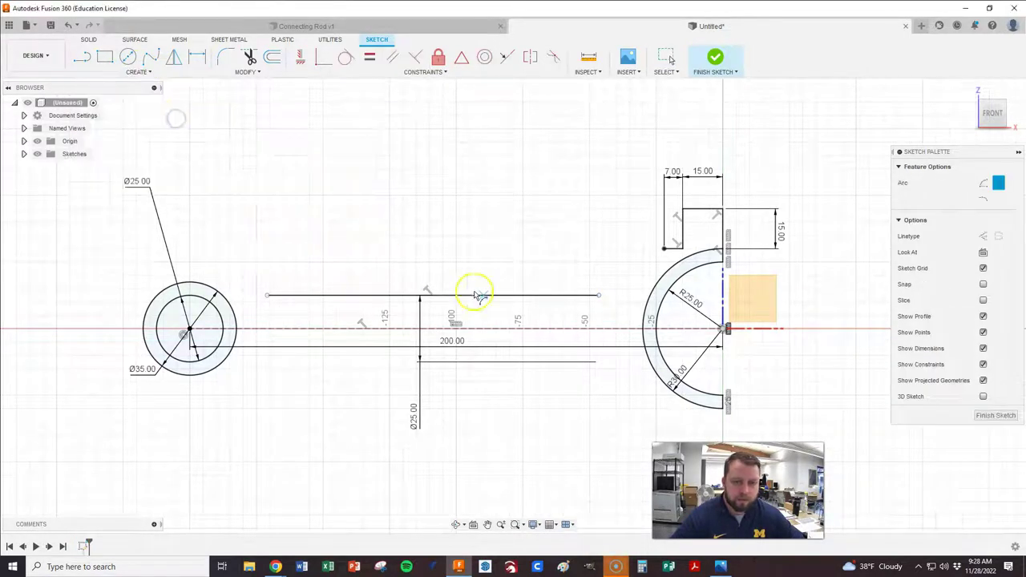
{"action": "left_click", "coordinate": [664, 249]}
{"action": "left_click", "coordinate": [600, 295]}
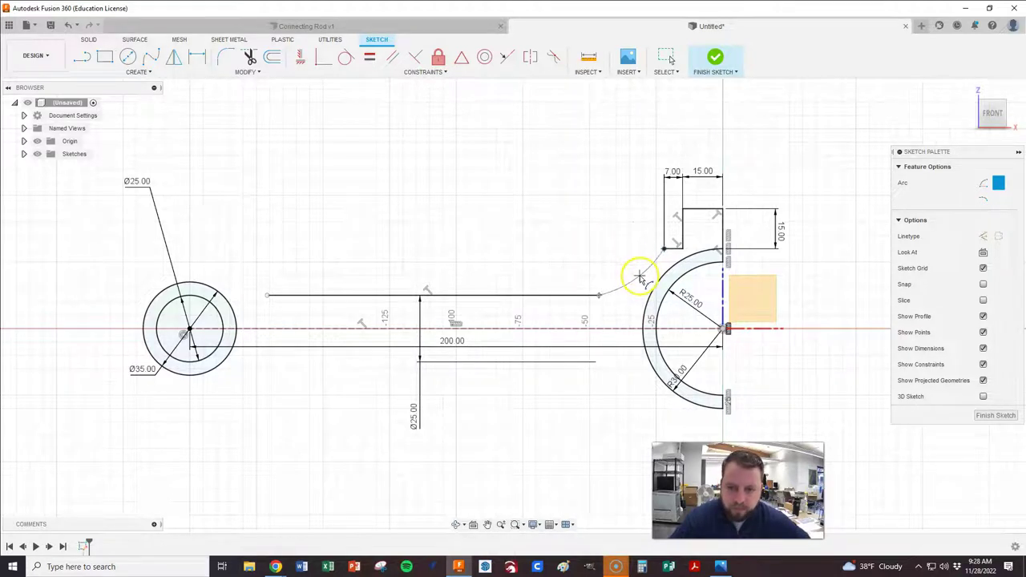
{"action": "left_click", "coordinate": [596, 297]}
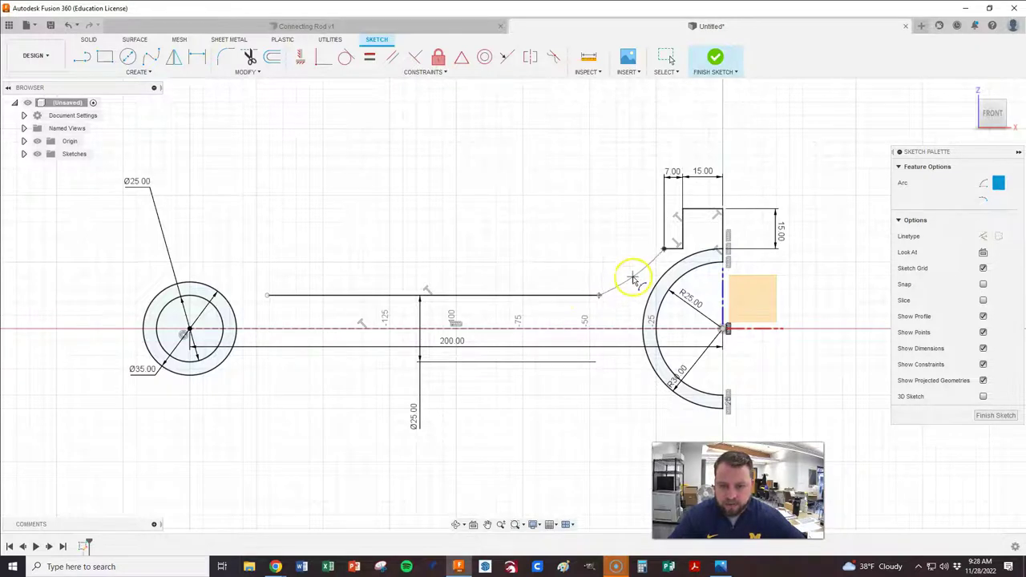
{"action": "left_click", "coordinate": [590, 303]}
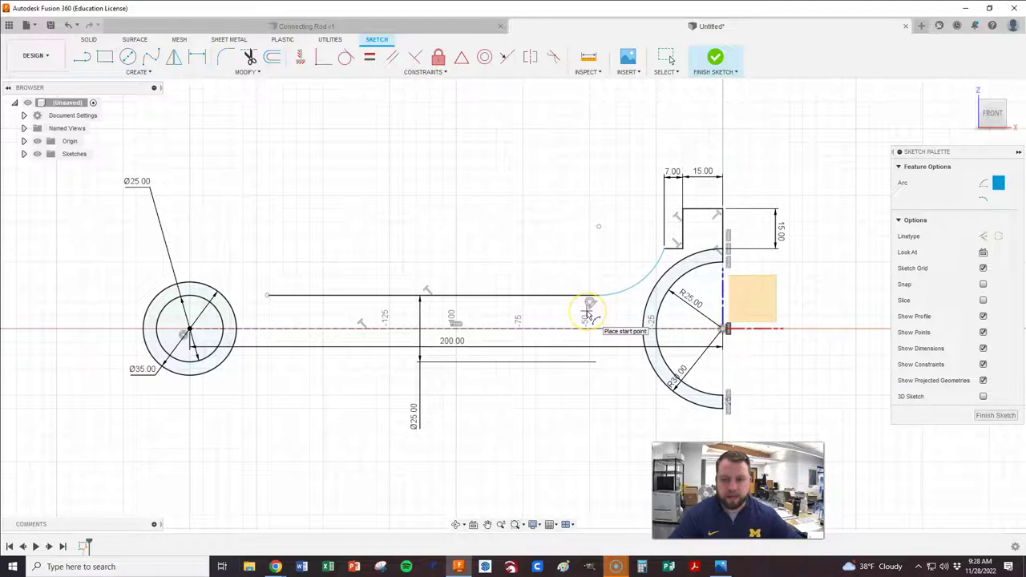
{"action": "left_click", "coordinate": [625, 294]}
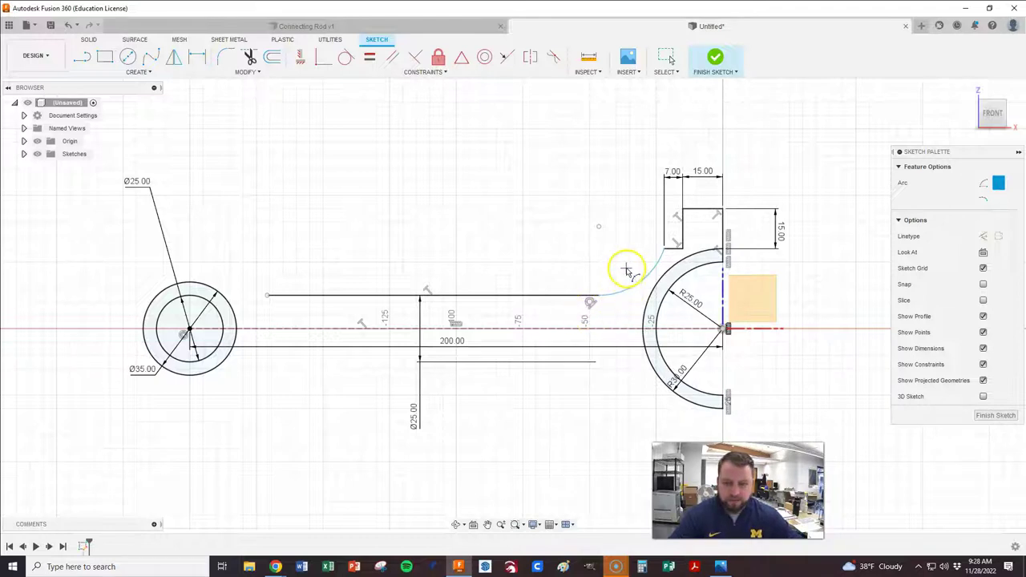
{"action": "left_click", "coordinate": [645, 284]}
{"action": "left_click_drag", "start_coordinate": [632, 278], "coordinate": [646, 275]}
{"action": "left_click", "coordinate": [647, 274]}
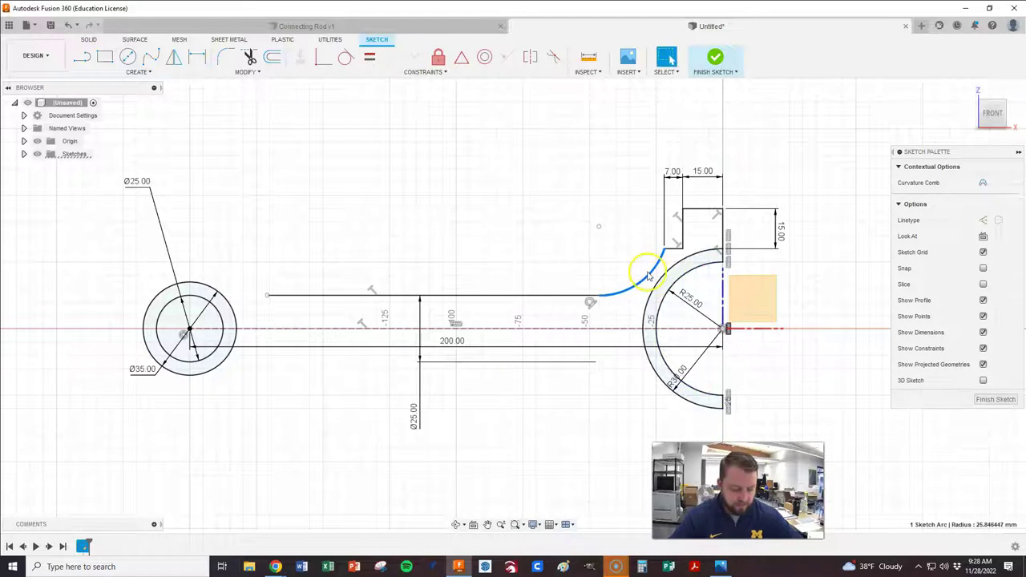
- Dimension the new blend arc to a 30 mm radius
{"action": "key", "text": "d"}
{"action": "left_click", "coordinate": [648, 267]}
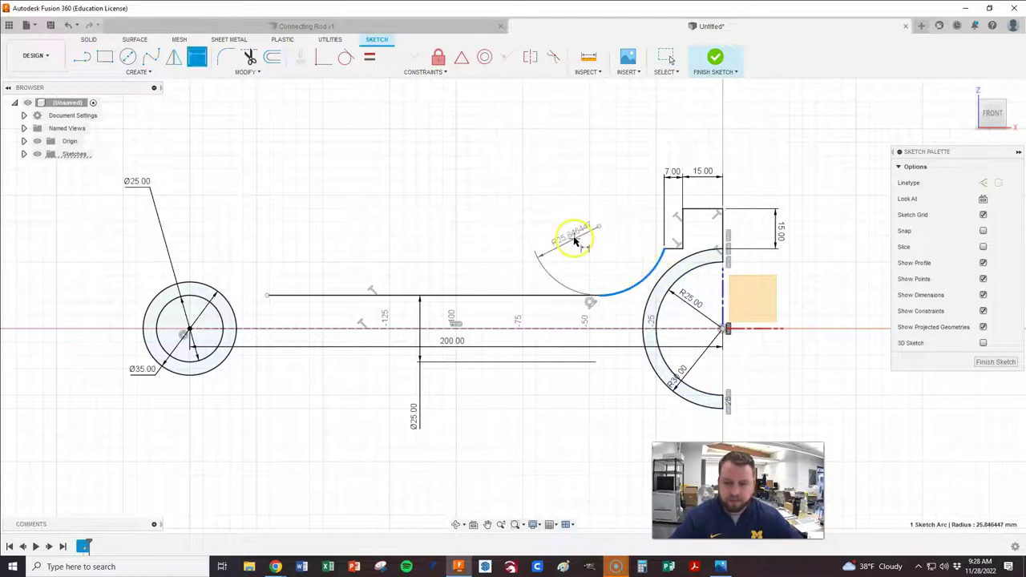
{"action": "left_click", "coordinate": [622, 254]}
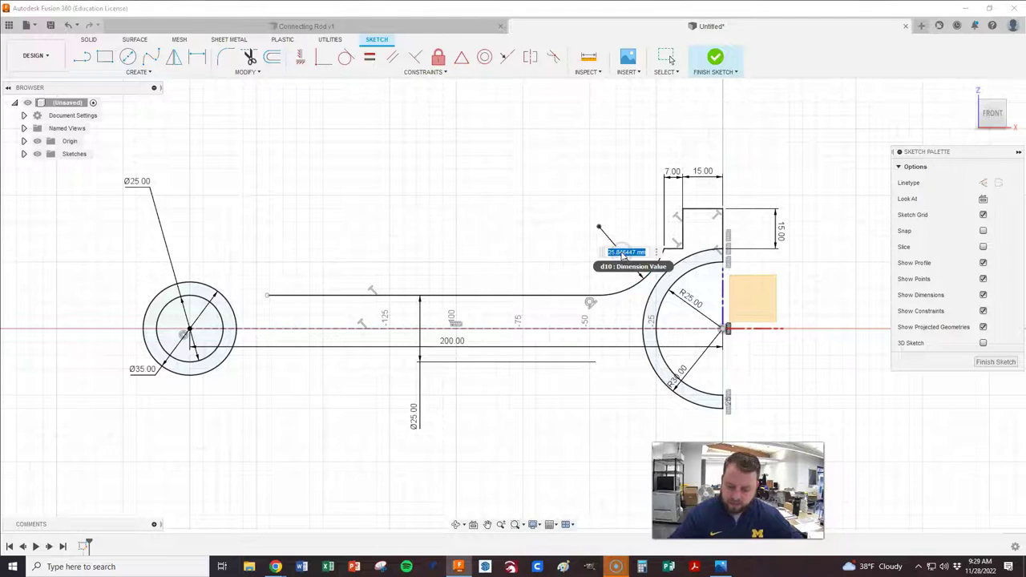
{"action": "type", "text": "30"}
{"action": "key", "text": "Return"}
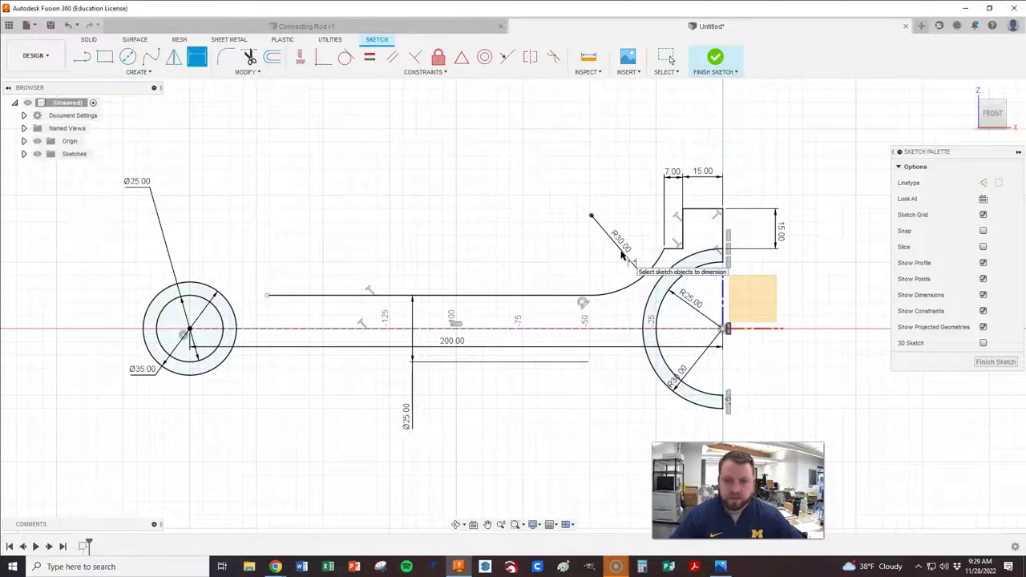
{"action": "key", "text": "alt+Tab"}
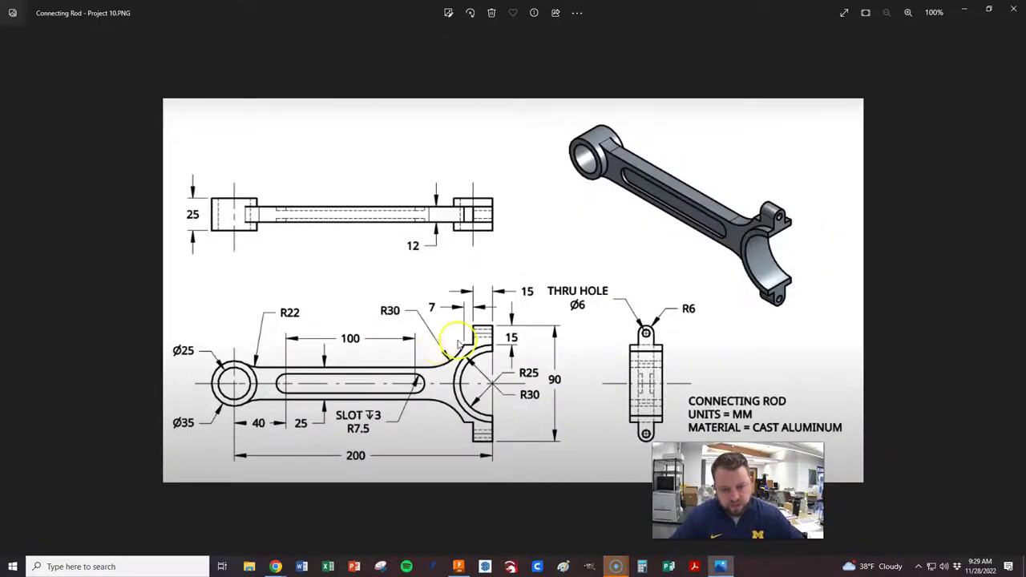
{"action": "key", "text": "alt+Tab"}
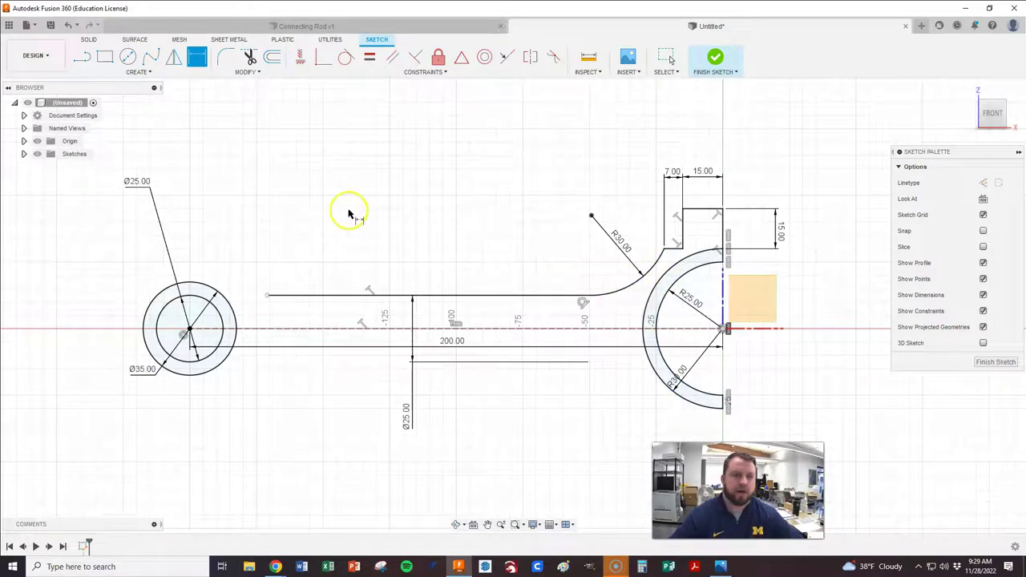
{"action": "left_click", "coordinate": [144, 72]}
- Draw a three-point arc from the top line's left end to a point on the Ø35 circle
{"action": "mouse_move", "coordinate": [112, 118]}
{"action": "left_click", "coordinate": [175, 119]}
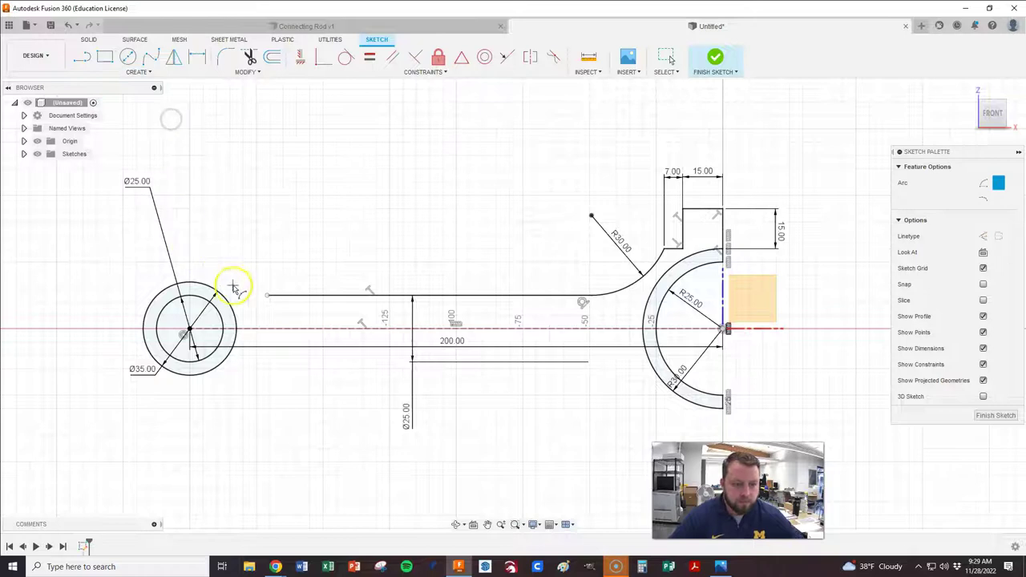
{"action": "left_click", "coordinate": [264, 296]}
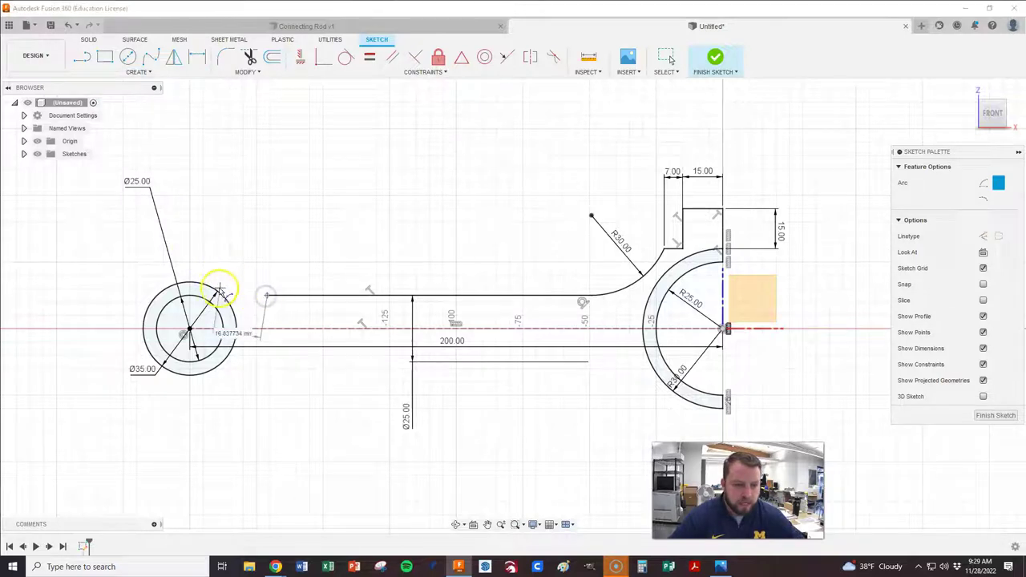
{"action": "left_click", "coordinate": [212, 288]}
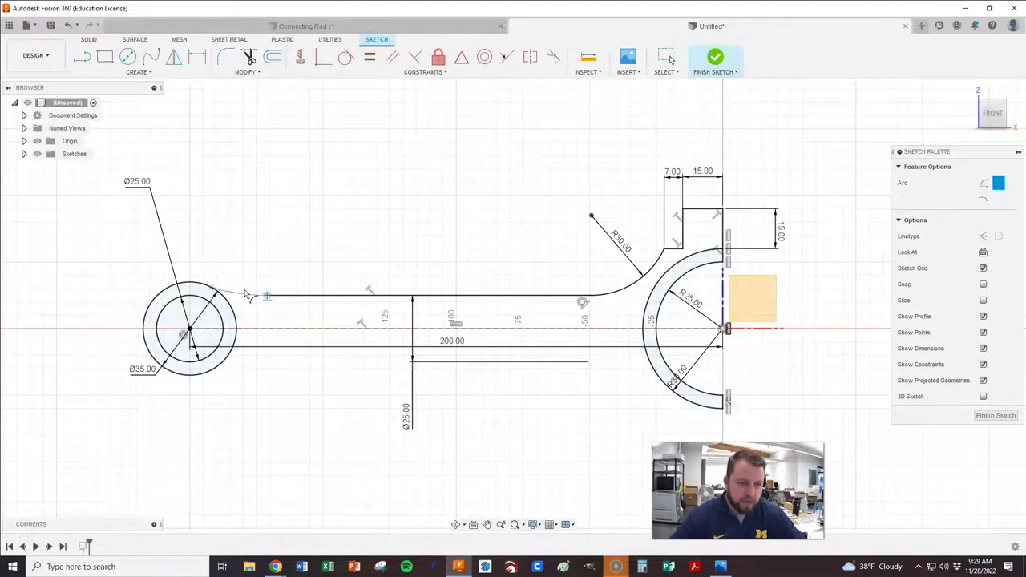
{"action": "key", "text": "alt+Tab"}
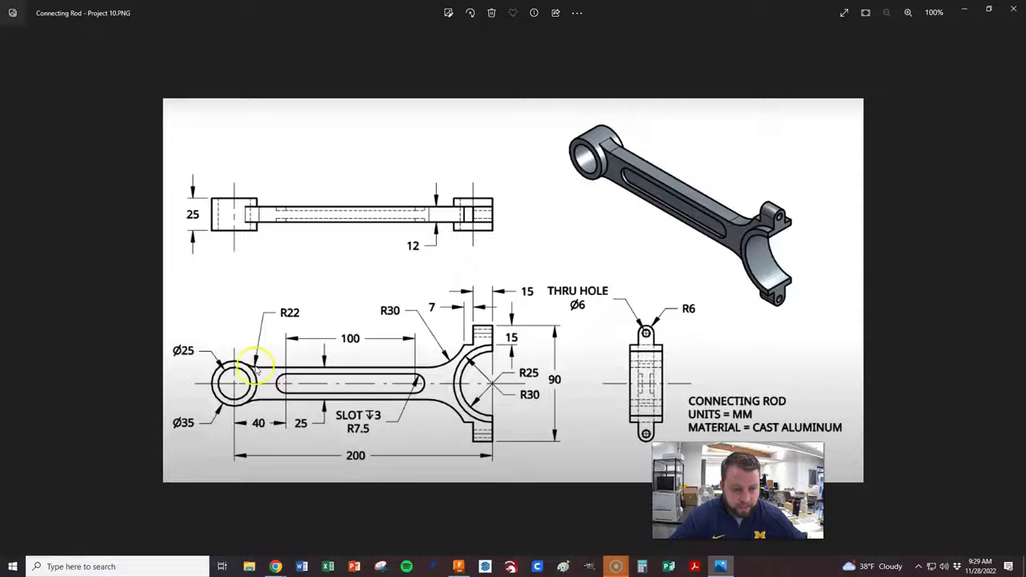
{"action": "key", "text": "alt+Tab"}
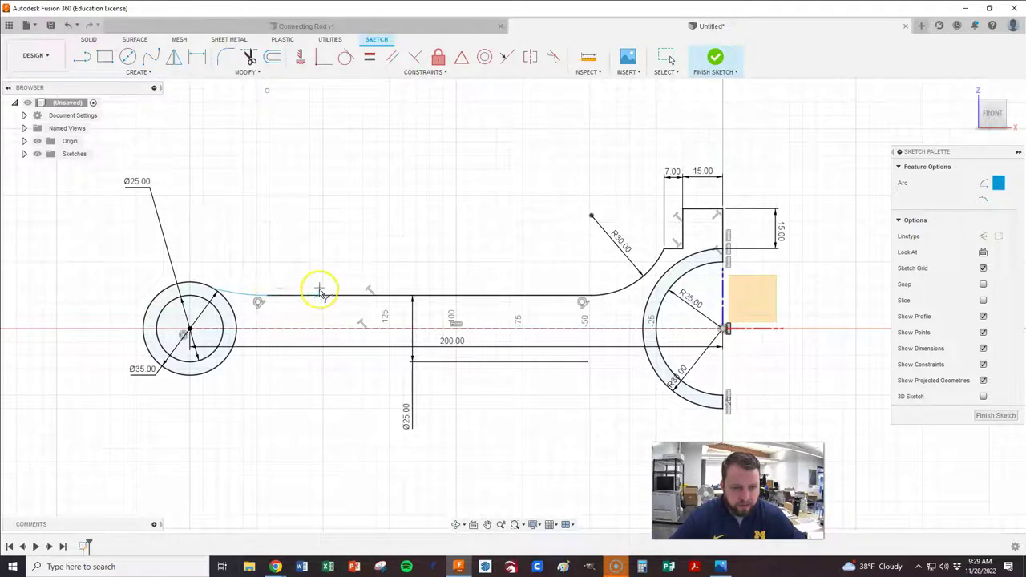
- Constrain the new left arc tangent to the Ø35 circle
{"action": "left_click", "coordinate": [346, 59]}
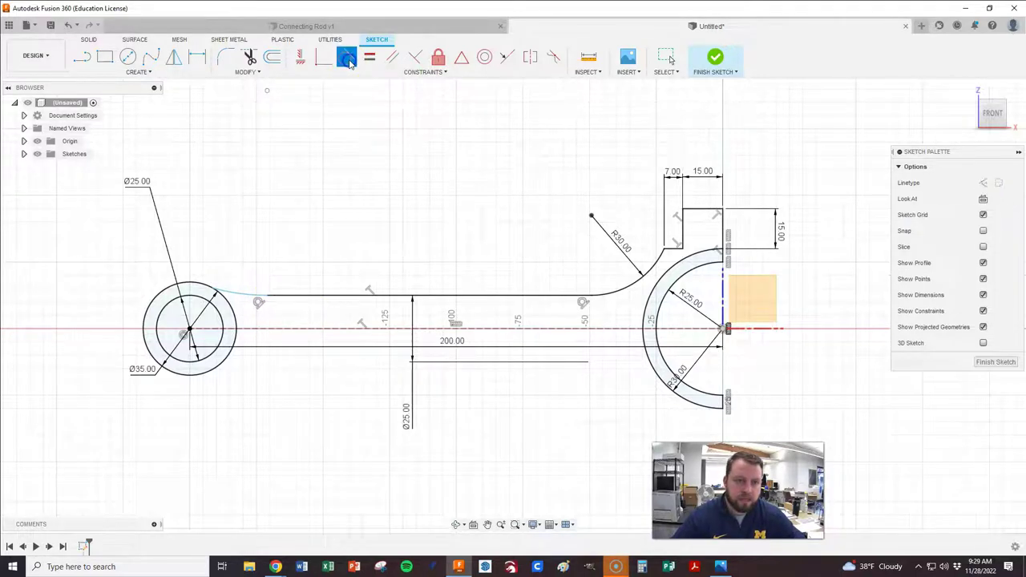
{"action": "left_click", "coordinate": [234, 292]}
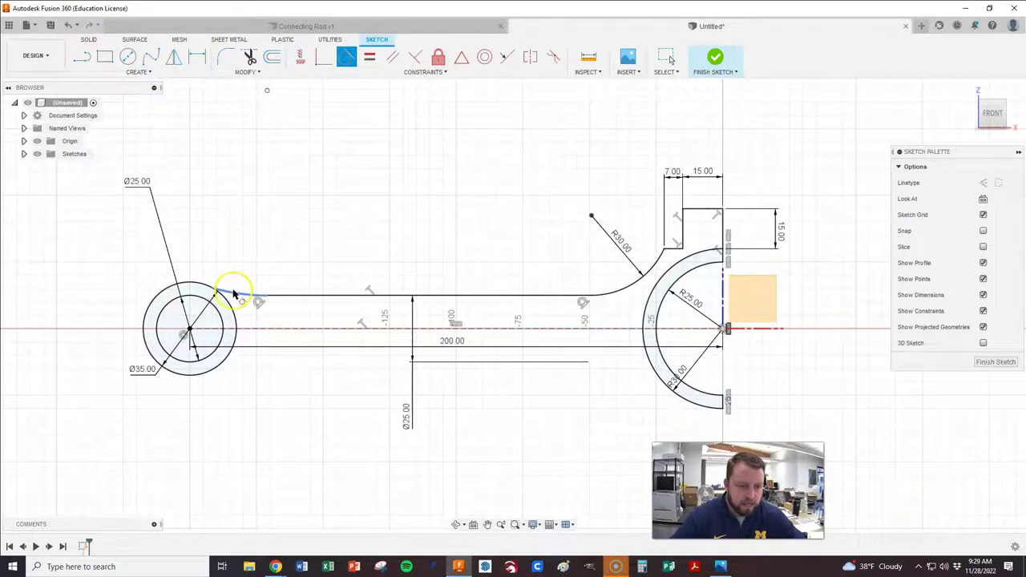
{"action": "left_click", "coordinate": [230, 305]}
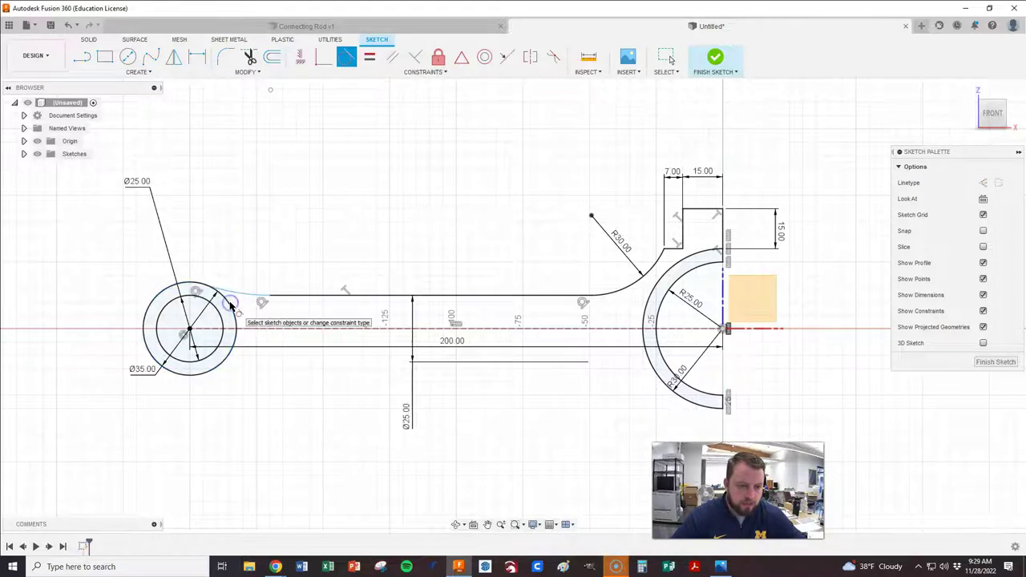
{"action": "key", "text": "alt+Tab"}
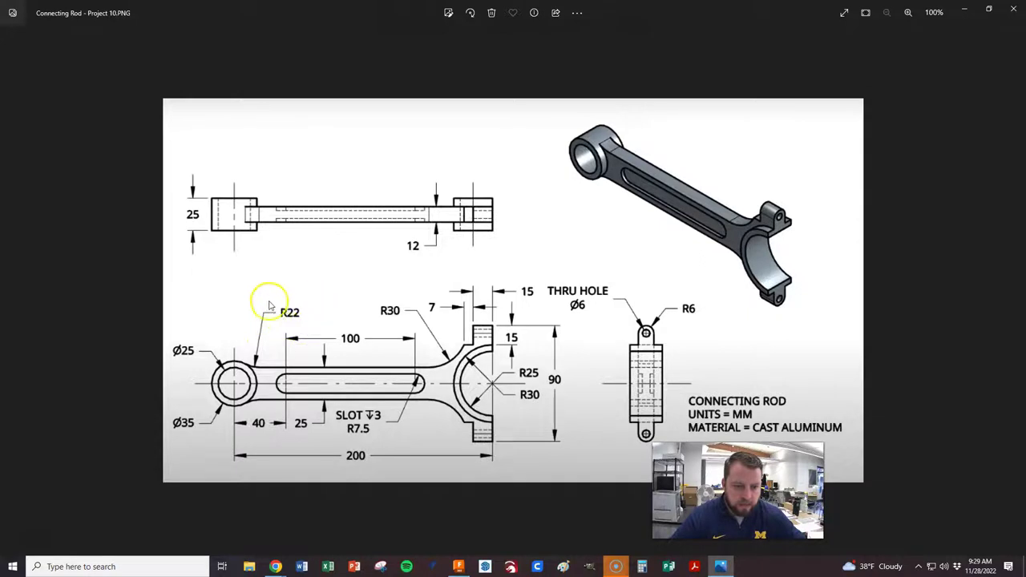
{"action": "key", "text": "alt+Tab"}
- Dimension the left blend arc to a 22 mm radius
{"action": "key", "text": "d"}
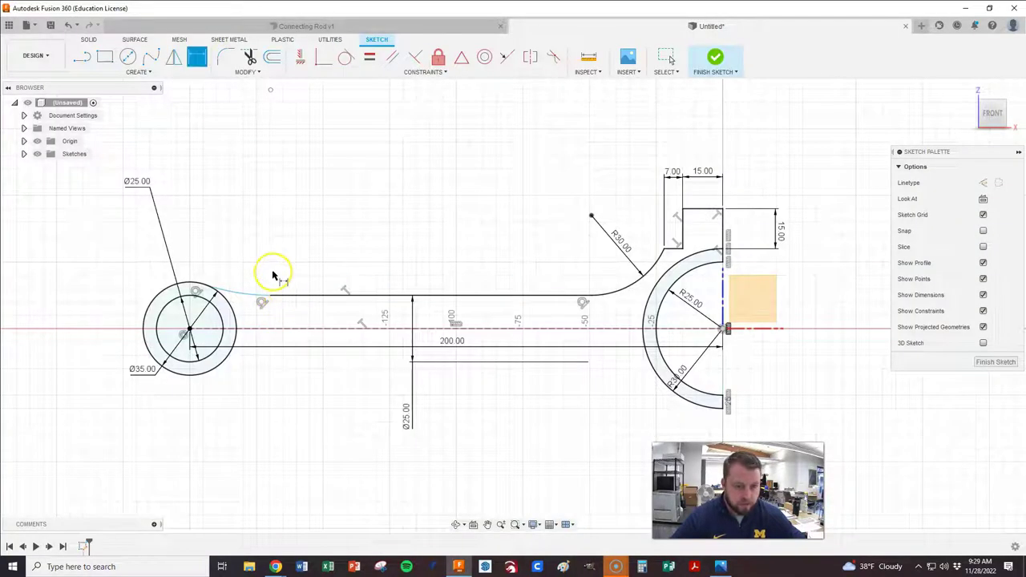
{"action": "left_click", "coordinate": [237, 295]}
{"action": "left_click", "coordinate": [251, 242]}
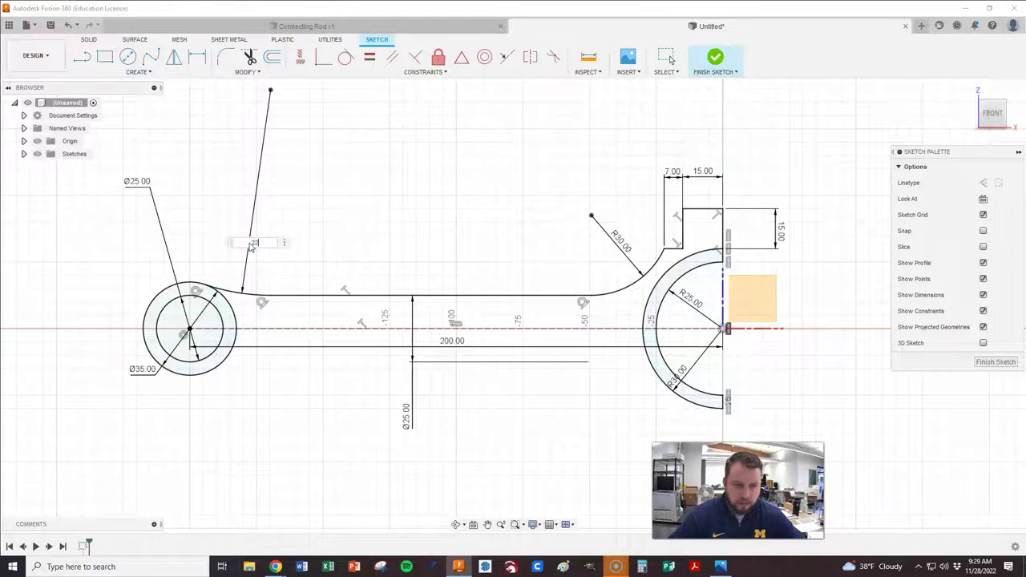
{"action": "type", "text": "22"}
{"action": "key", "text": "Return"}
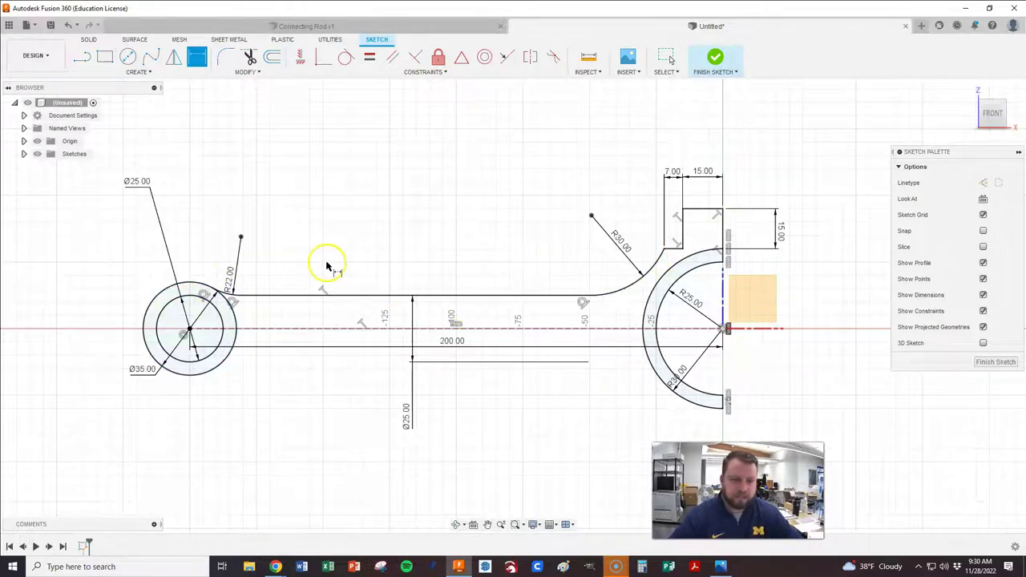
{"action": "key", "text": "alt+Tab"}
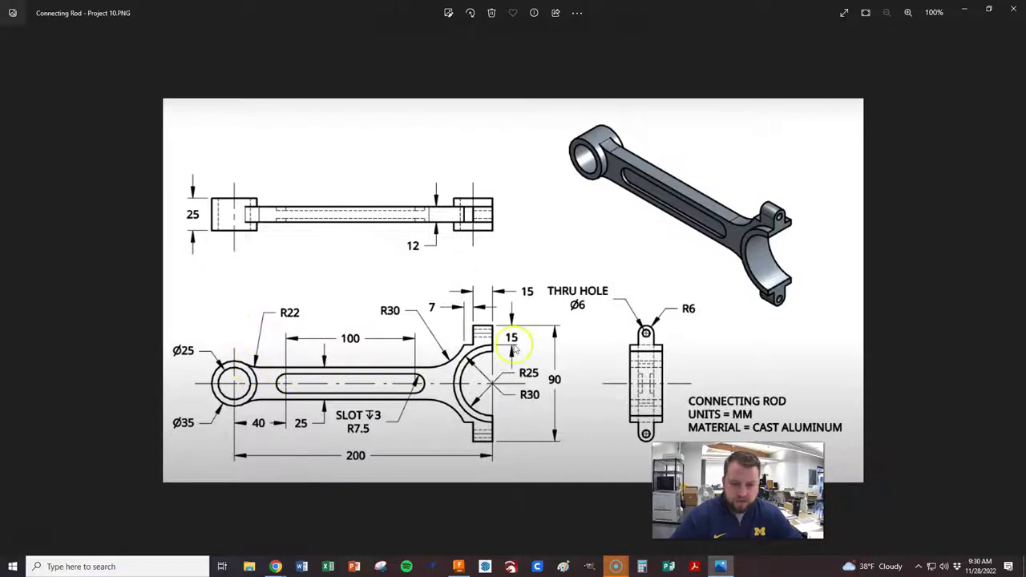
{"action": "key", "text": "alt+Tab"}
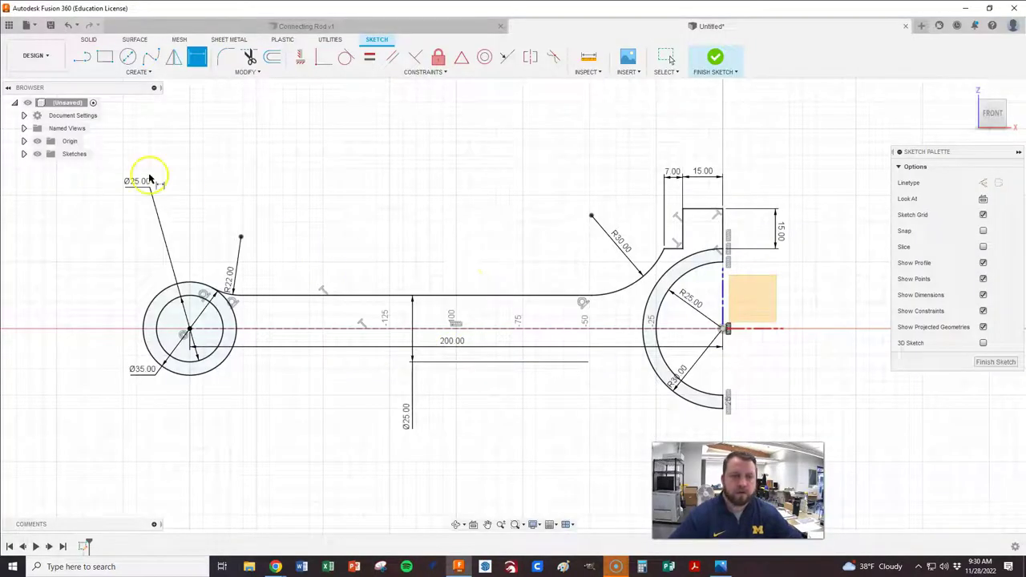
- Mirror the step lines, R30 arc, top rod line and R22 arc across the horizontal centreline
{"action": "left_click", "coordinate": [137, 72]}
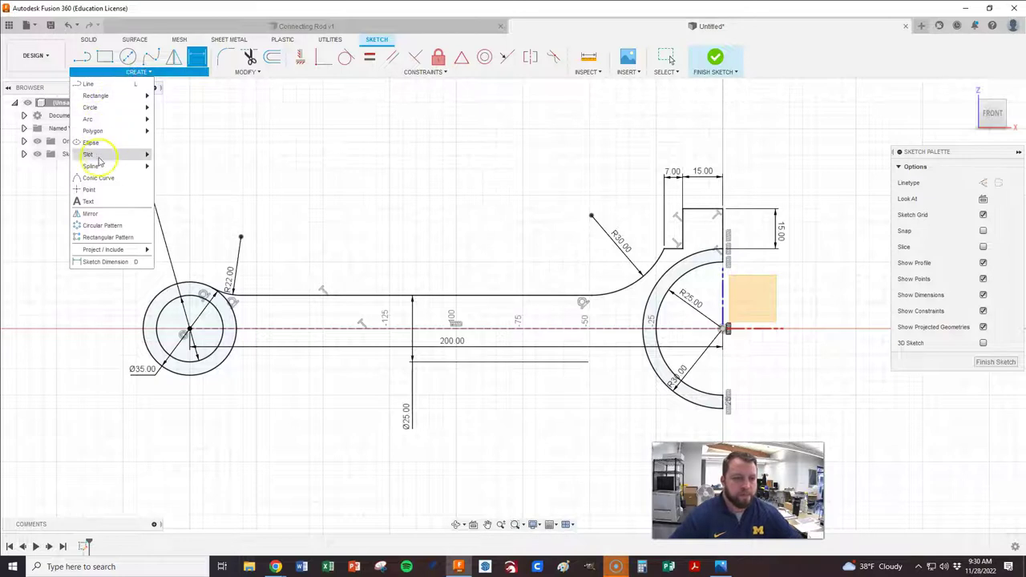
{"action": "left_click", "coordinate": [90, 215]}
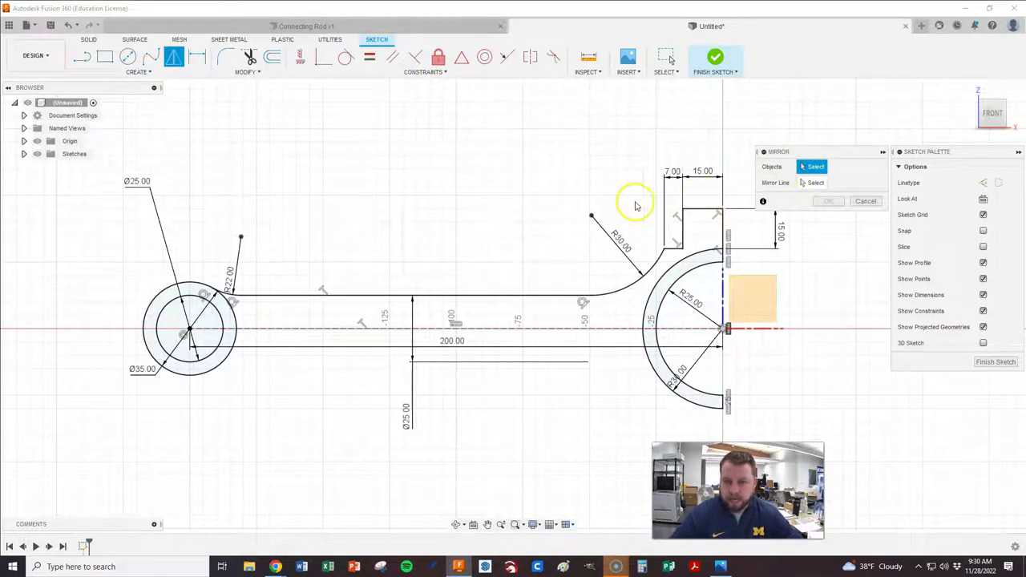
{"action": "mouse_move", "coordinate": [618, 188]}
{"action": "left_mouse_down"}
{"action": "mouse_move", "coordinate": [698, 220]}
{"action": "mouse_move", "coordinate": [754, 261]}
{"action": "left_mouse_up"}
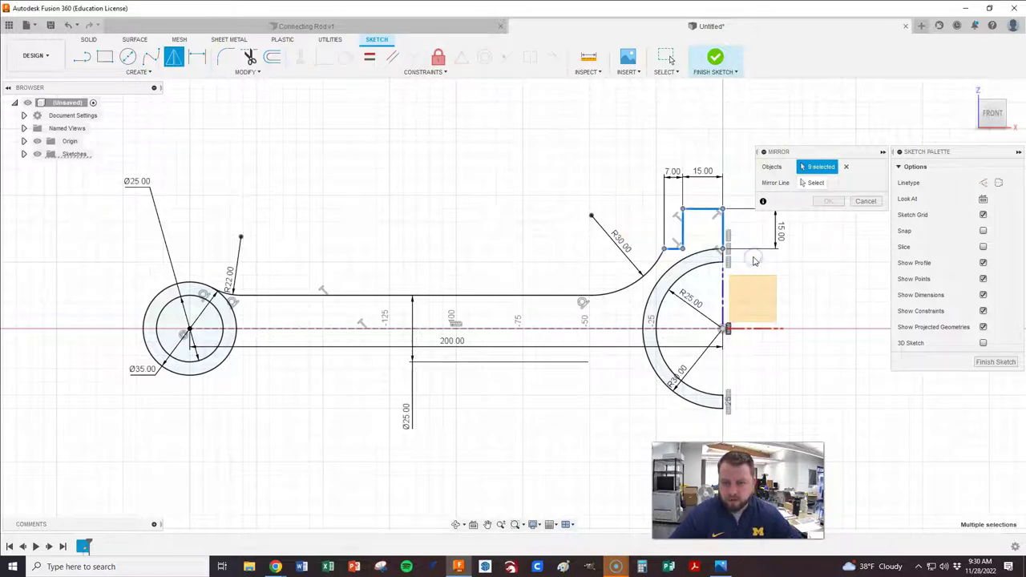
{"action": "left_click", "coordinate": [656, 265]}
{"action": "left_click", "coordinate": [536, 296]}
{"action": "left_click", "coordinate": [231, 297]}
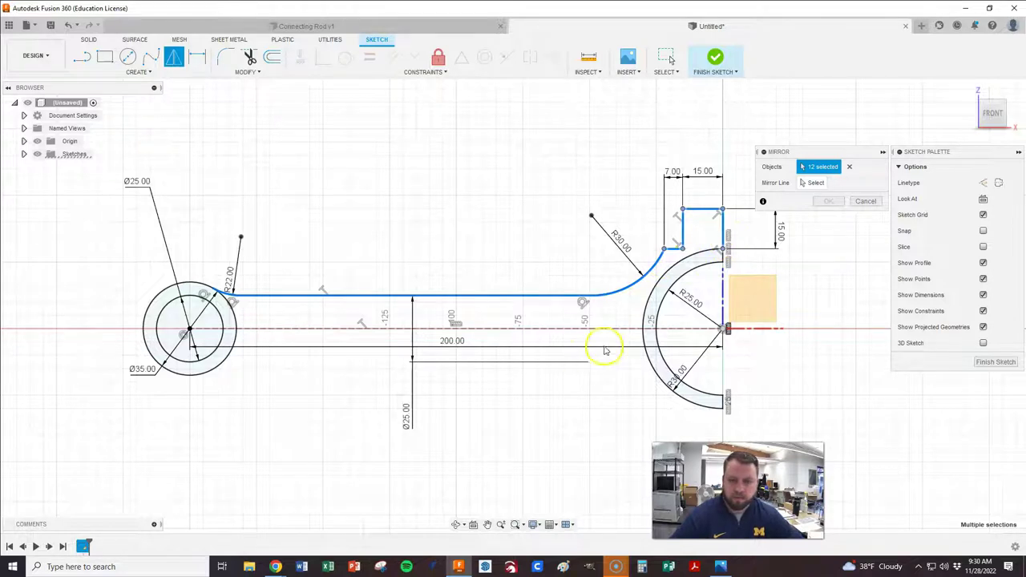
{"action": "left_click", "coordinate": [811, 185]}
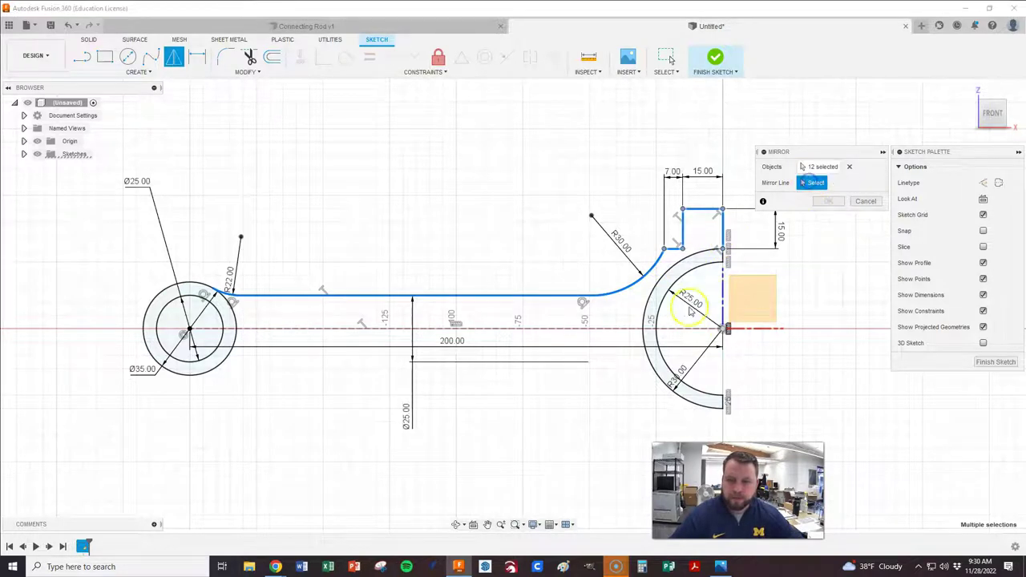
{"action": "left_click", "coordinate": [533, 330]}
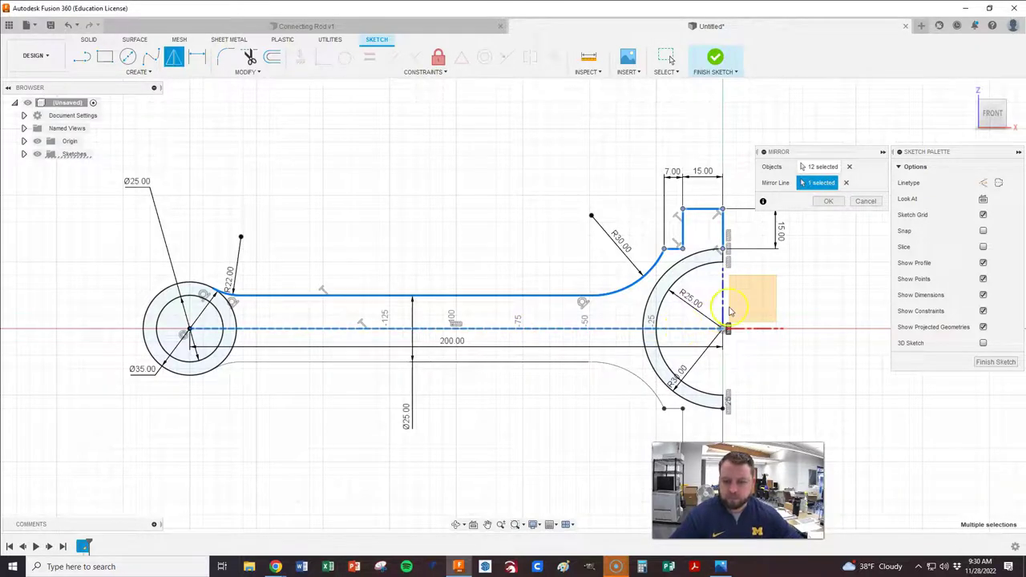
{"action": "left_click", "coordinate": [828, 201]}
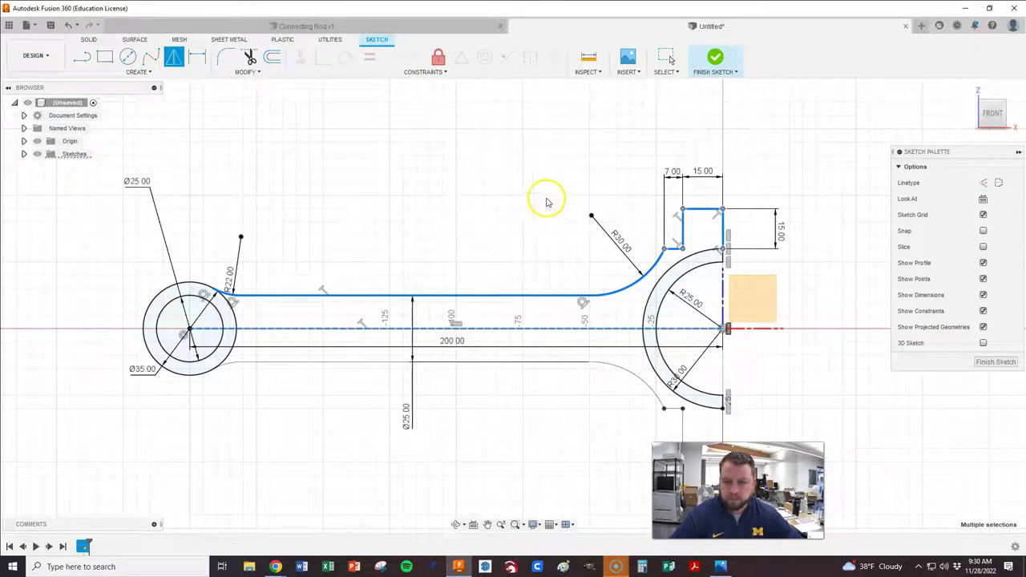
{"action": "scroll", "coordinate": [721, 223], "scroll_direction": "down", "scroll_amount": 1}
{"action": "scroll", "coordinate": [709, 216], "scroll_direction": "down", "scroll_amount": 1}
{"action": "scroll", "coordinate": [766, 345], "scroll_direction": "up", "scroll_amount": 2}
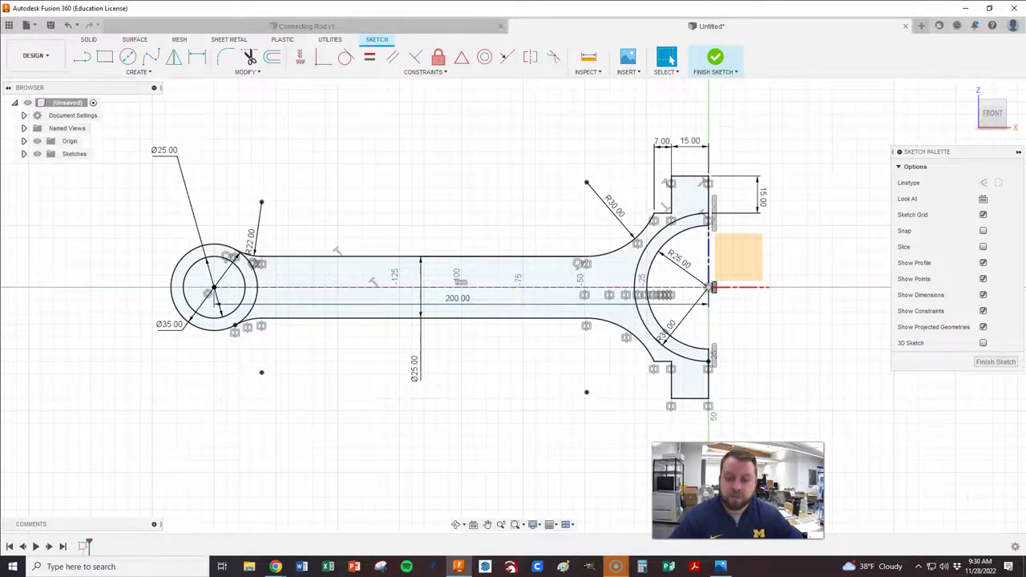
{"action": "key", "text": "alt+Tab"}
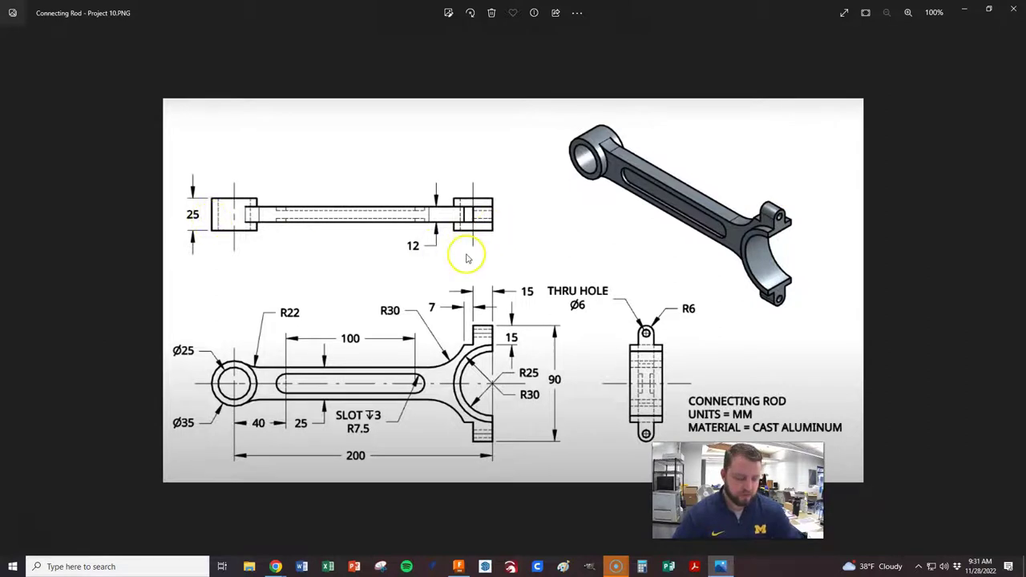
{"action": "key", "text": "alt+Tab"}
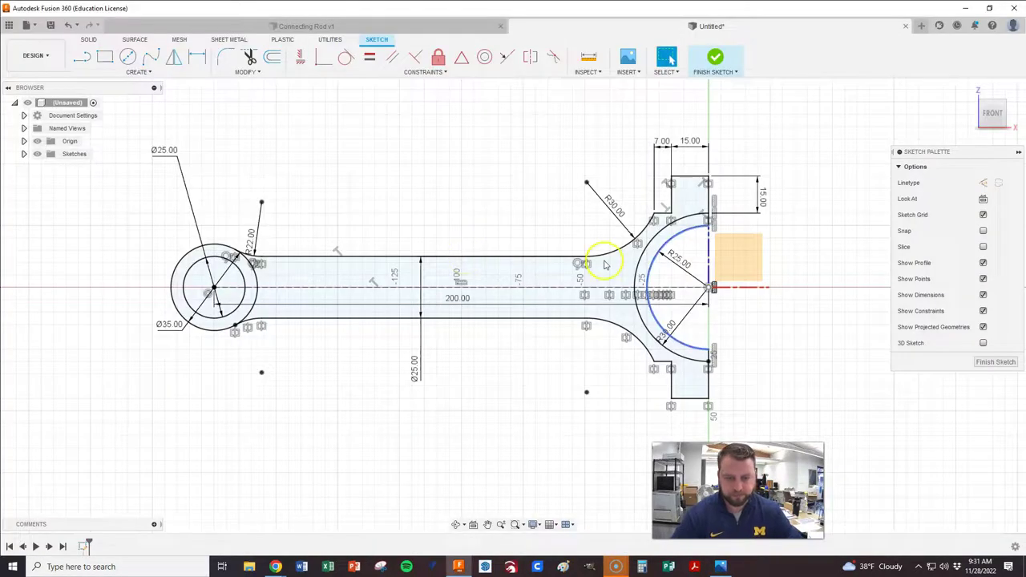
- Finish the sketch and select the small-end ring and big-end half-ring profiles for extrusion
{"action": "left_click", "coordinate": [994, 362]}
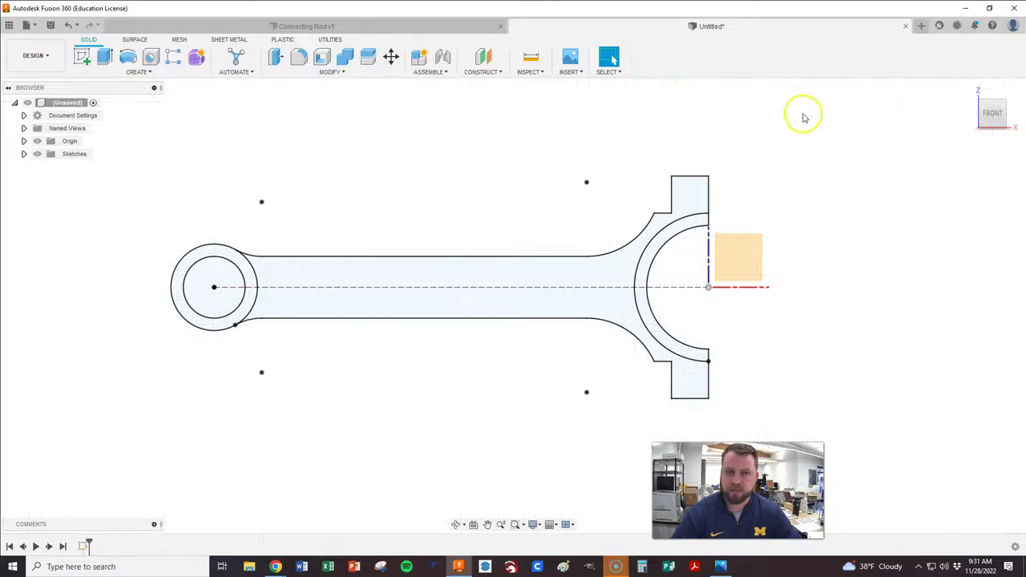
{"action": "key", "text": "e"}
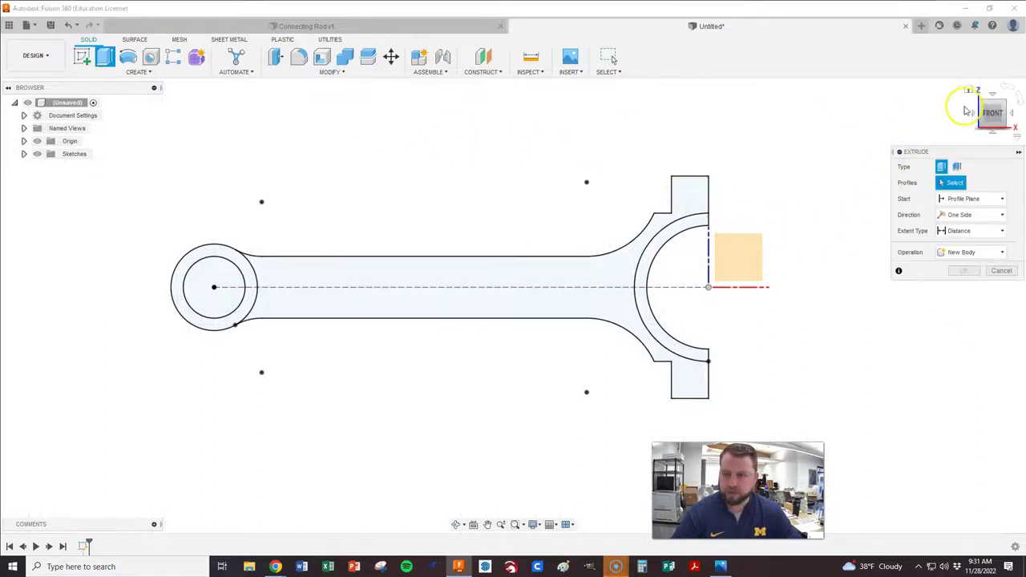
{"action": "left_click", "coordinate": [968, 91]}
{"action": "scroll", "coordinate": [550, 460], "scroll_direction": "up", "scroll_amount": 2}
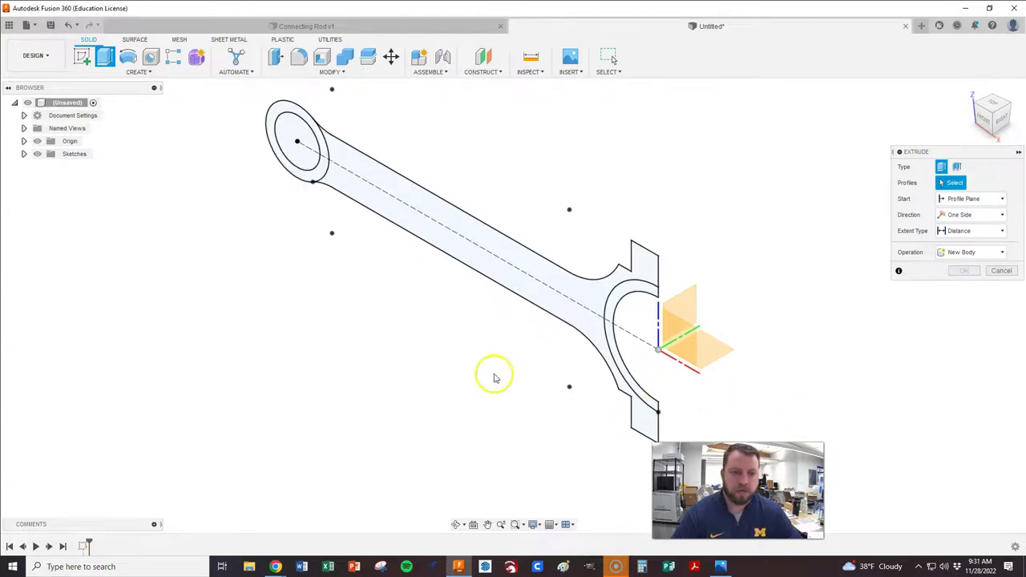
{"action": "left_click", "coordinate": [300, 175]}
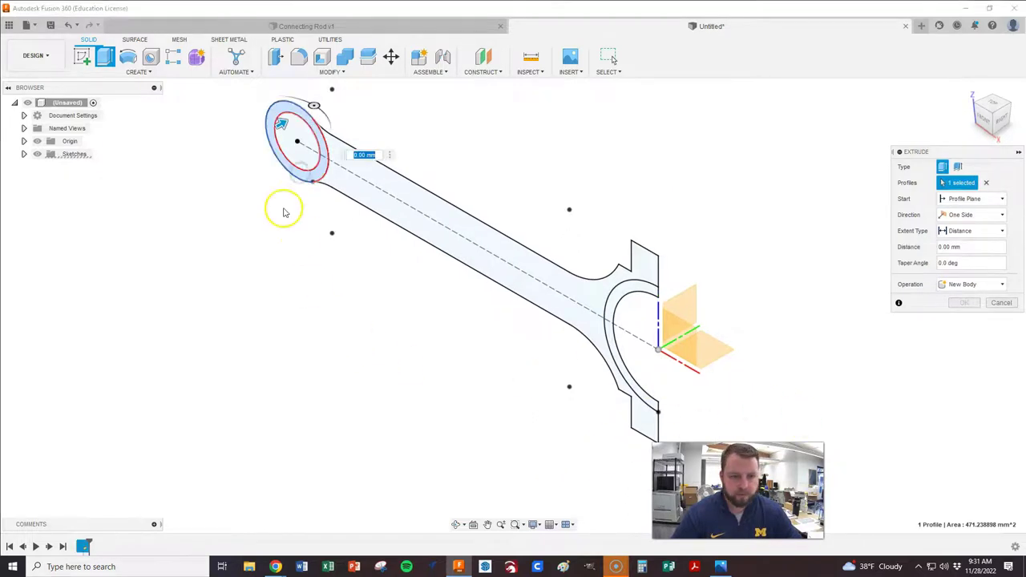
{"action": "left_click", "coordinate": [623, 309]}
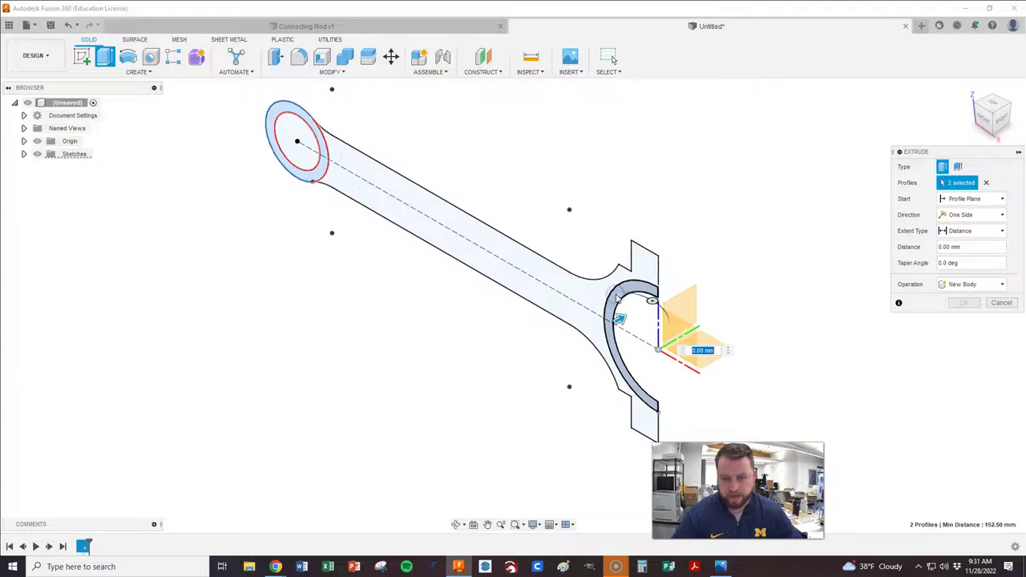
- Extrude both end profiles symmetrically to a 25 mm whole-length thickness
{"action": "left_click", "coordinate": [958, 216]}
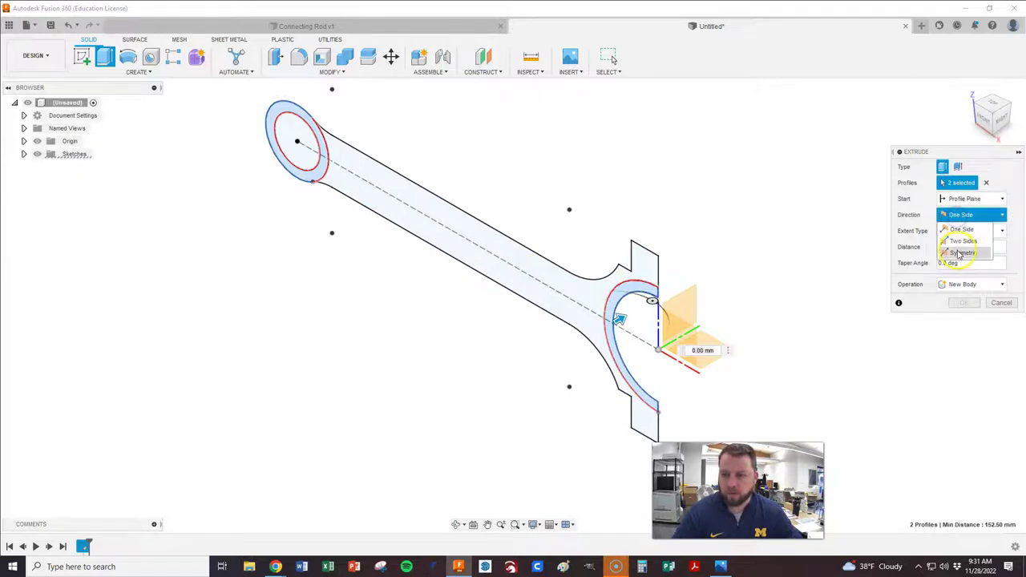
{"action": "left_click", "coordinate": [958, 249]}
{"action": "left_click_drag", "start_coordinate": [624, 333], "coordinate": [770, 276]}
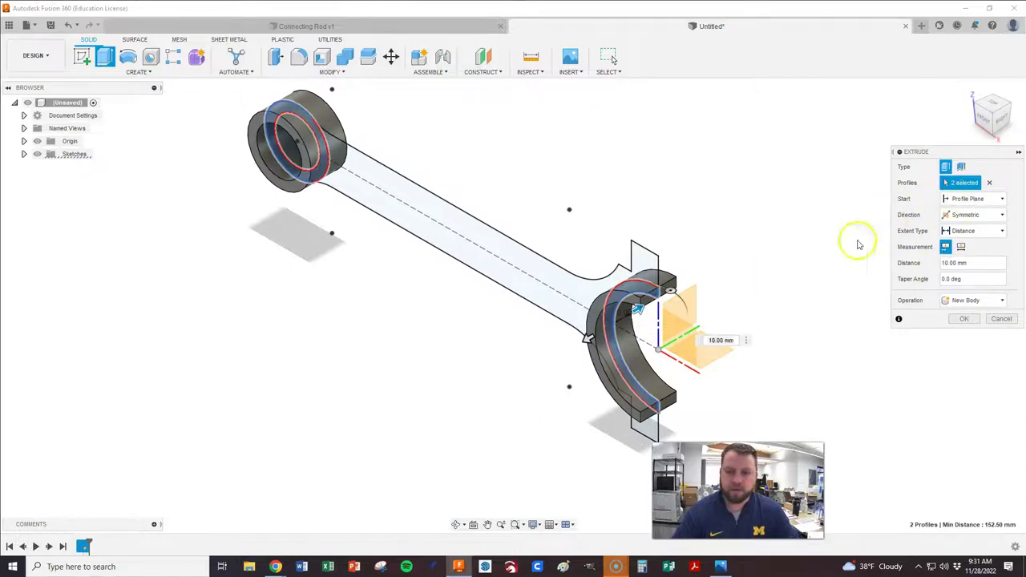
{"action": "key", "text": "alt+Tab"}
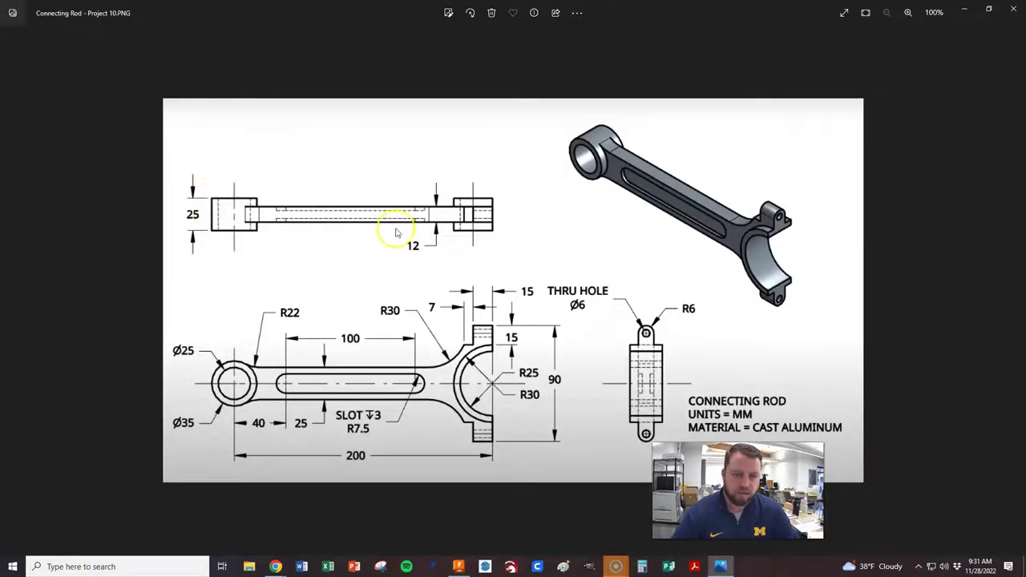
{"action": "key", "text": "alt+Tab"}
{"action": "left_click", "coordinate": [961, 246]}
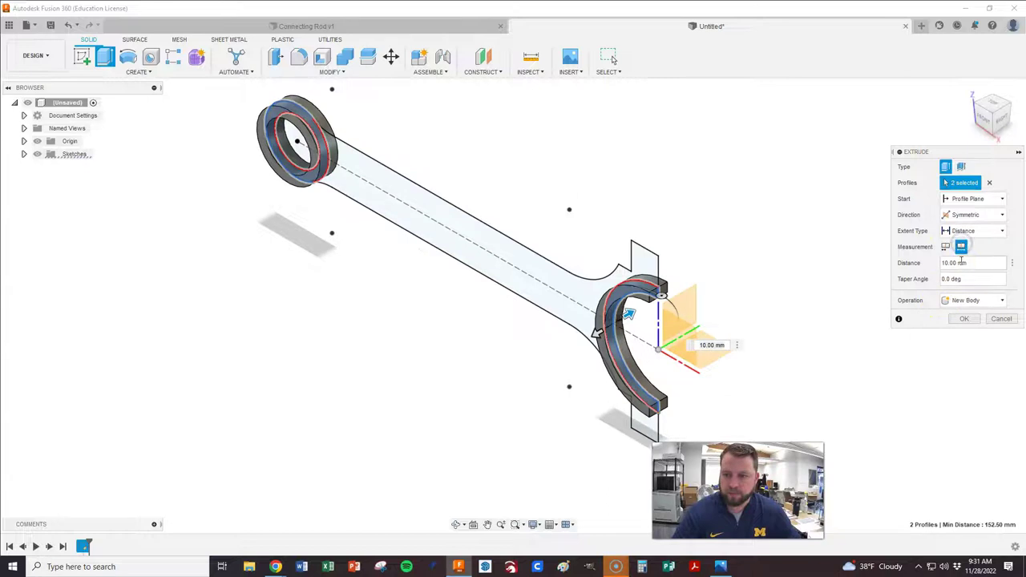
{"action": "left_click", "coordinate": [954, 262]}
{"action": "type", "text": "2"}
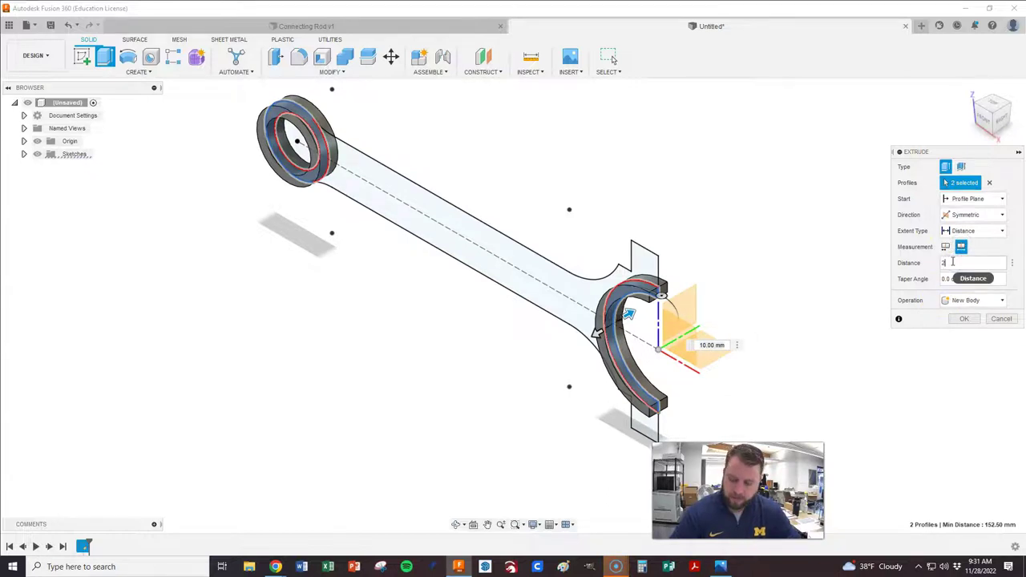
{"action": "type", "text": "5"}
{"action": "left_click", "coordinate": [966, 320]}
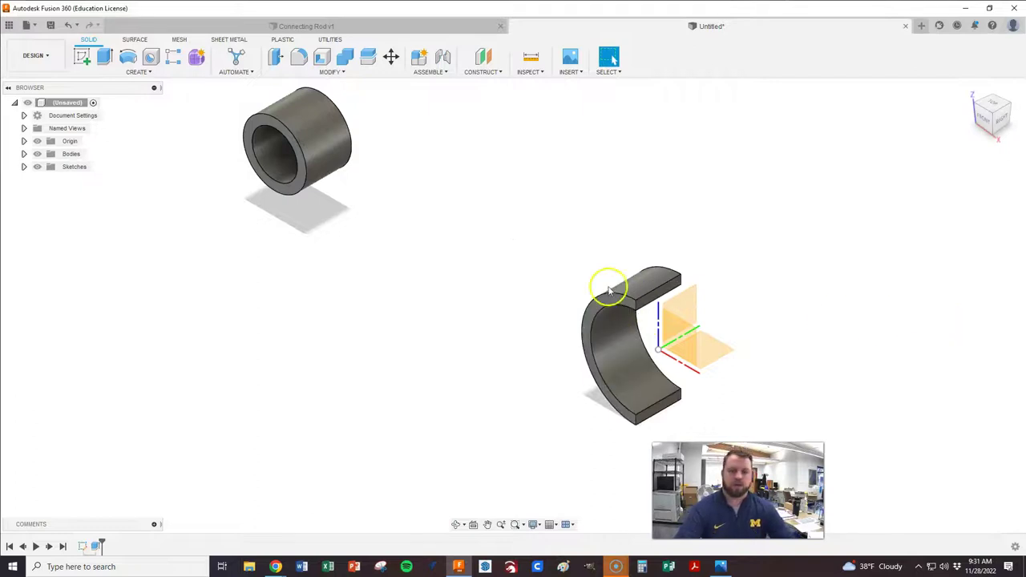
- Expand Sketches and Bodies in the browser and make Sketch1 visible again
{"action": "key", "text": "alt+Tab"}
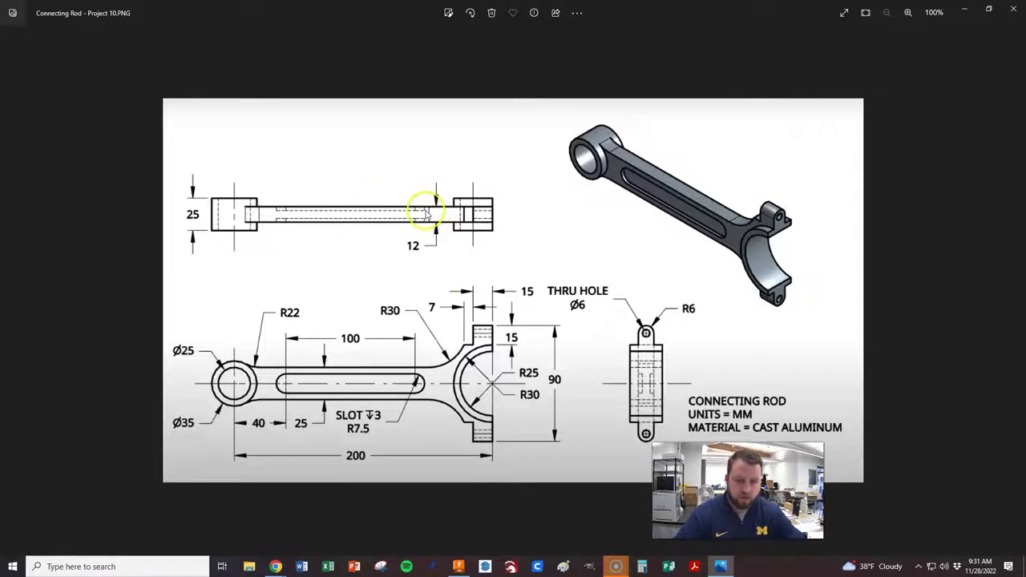
{"action": "key", "text": "alt+Tab"}
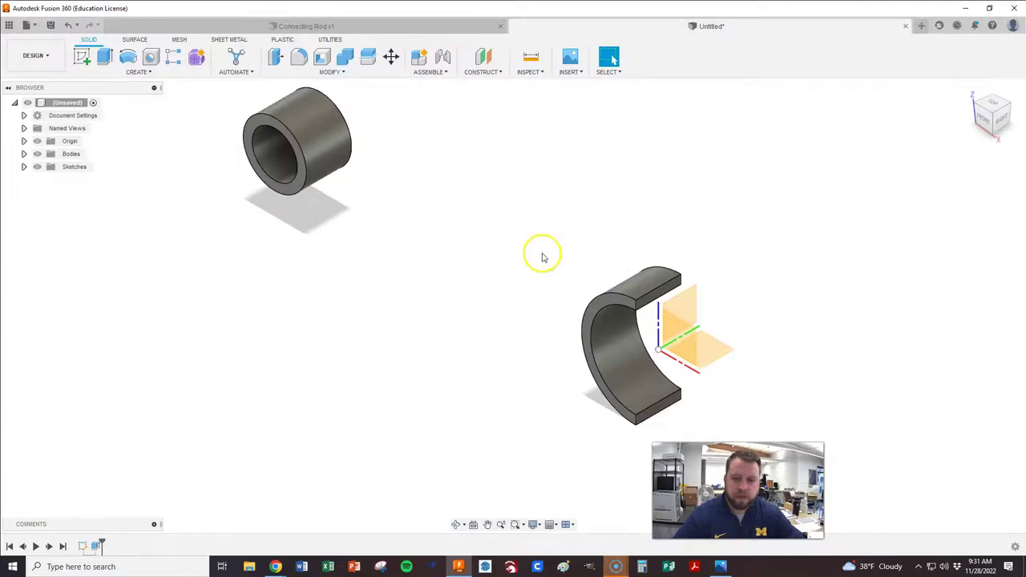
{"action": "left_click", "coordinate": [24, 166]}
{"action": "left_click", "coordinate": [24, 154]}
{"action": "left_click", "coordinate": [47, 206]}
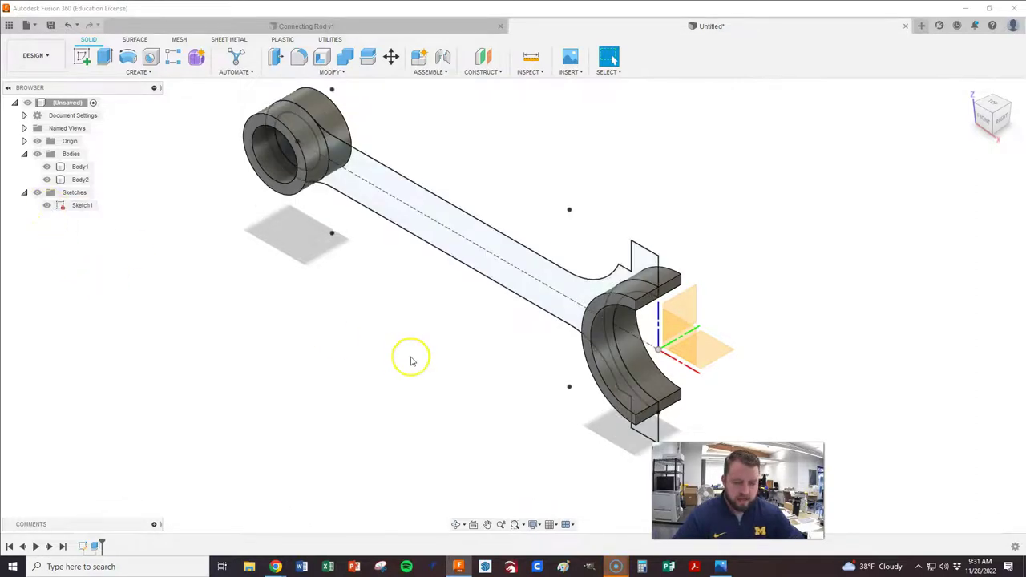
- Extrude the central web profile symmetrically 12 mm whole length, joined to both ends
{"action": "key", "text": "e"}
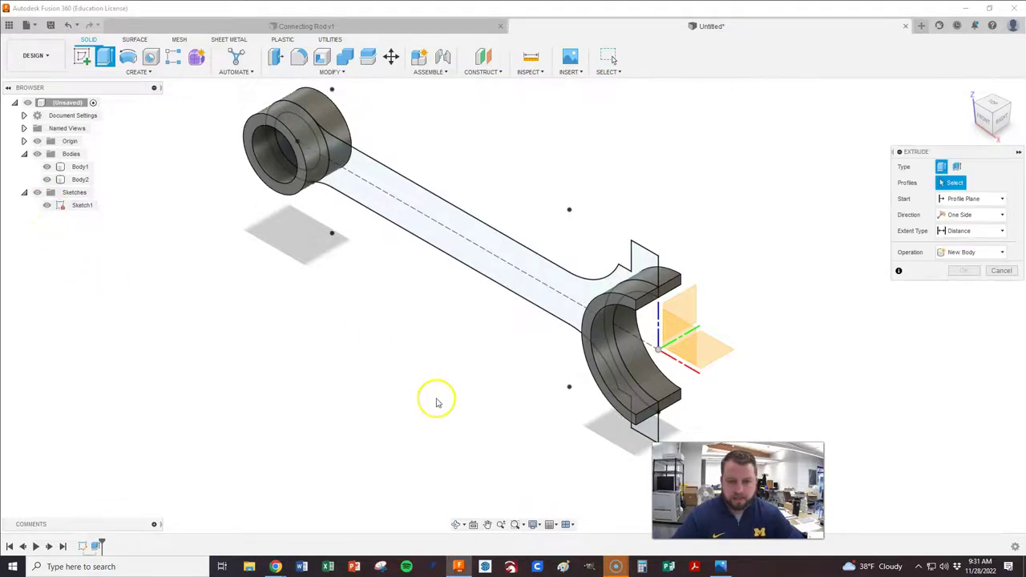
{"action": "left_click", "coordinate": [518, 261]}
{"action": "left_click", "coordinate": [974, 215]}
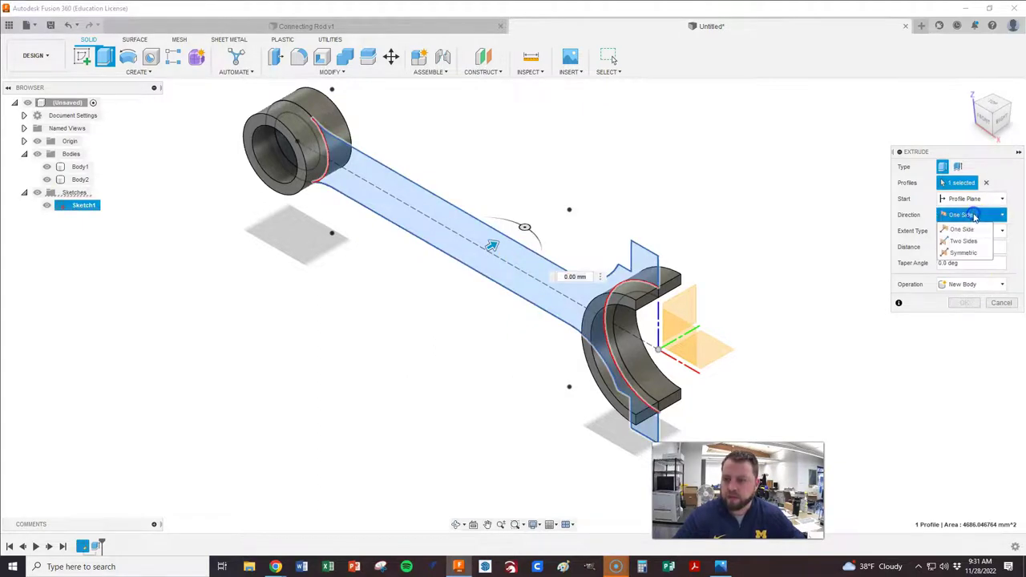
{"action": "left_click", "coordinate": [963, 253]}
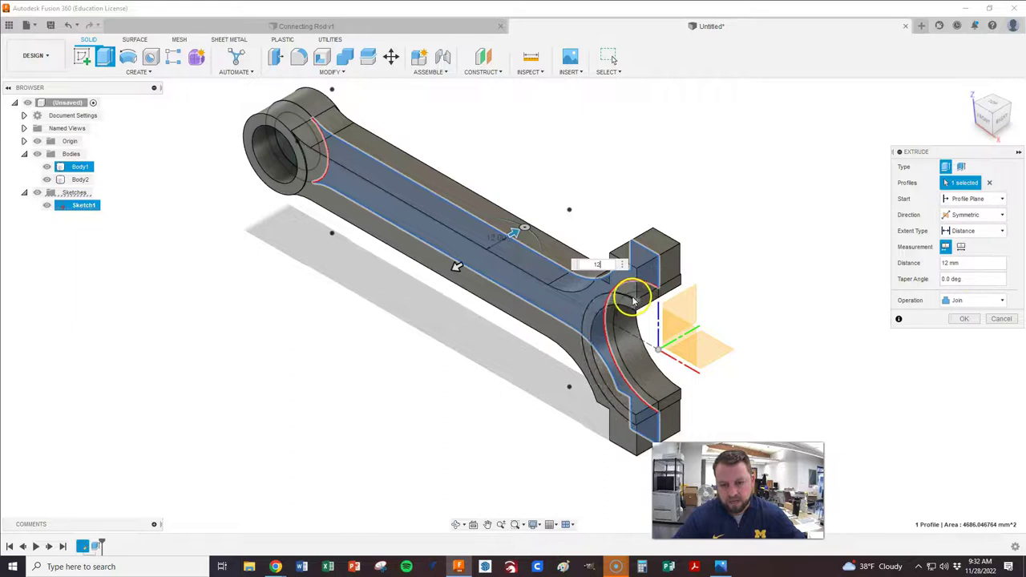
{"action": "key", "text": "alt+Tab"}
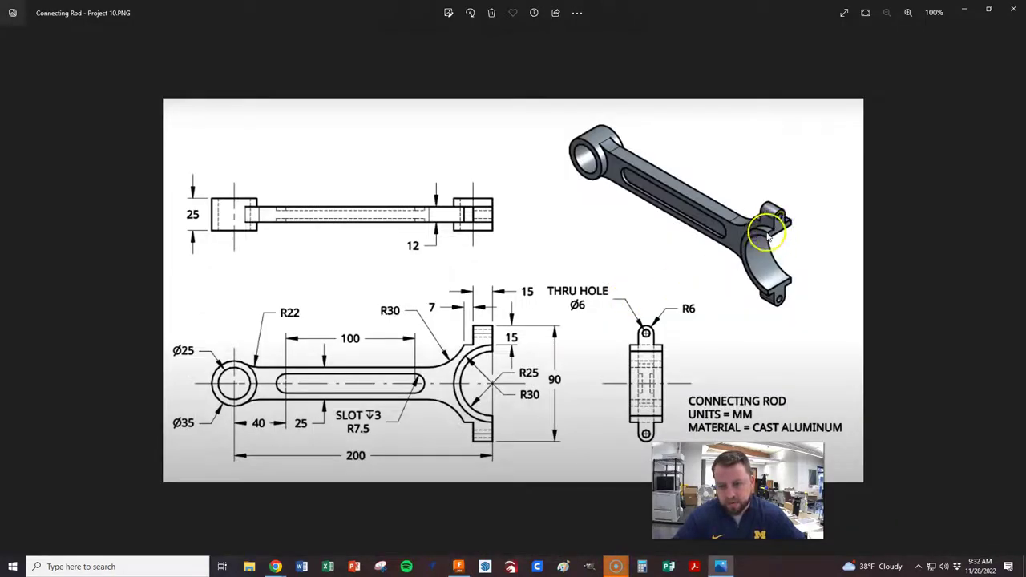
{"action": "key", "text": "alt+Tab"}
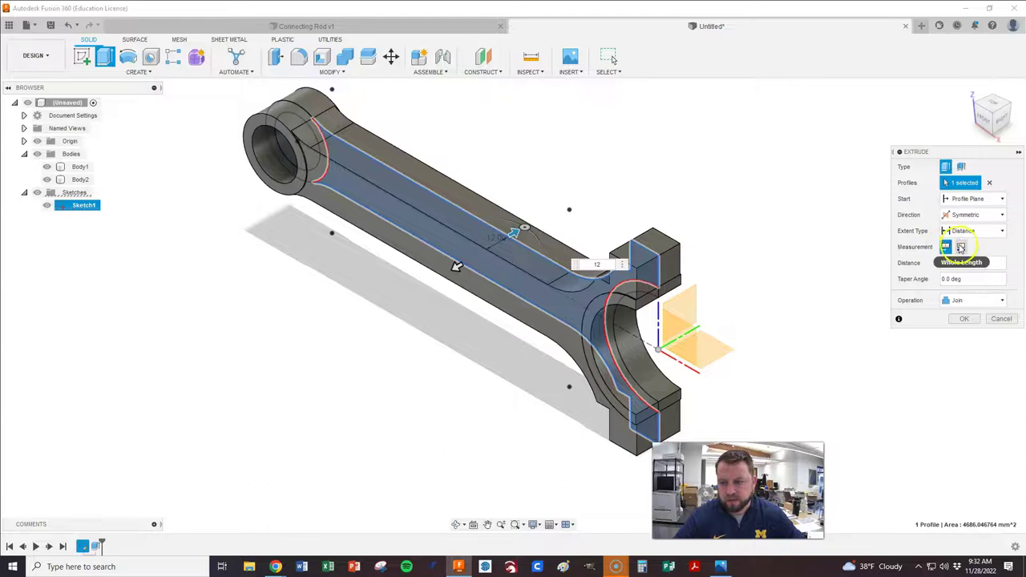
{"action": "left_click", "coordinate": [961, 247]}
{"action": "left_click", "coordinate": [945, 248]}
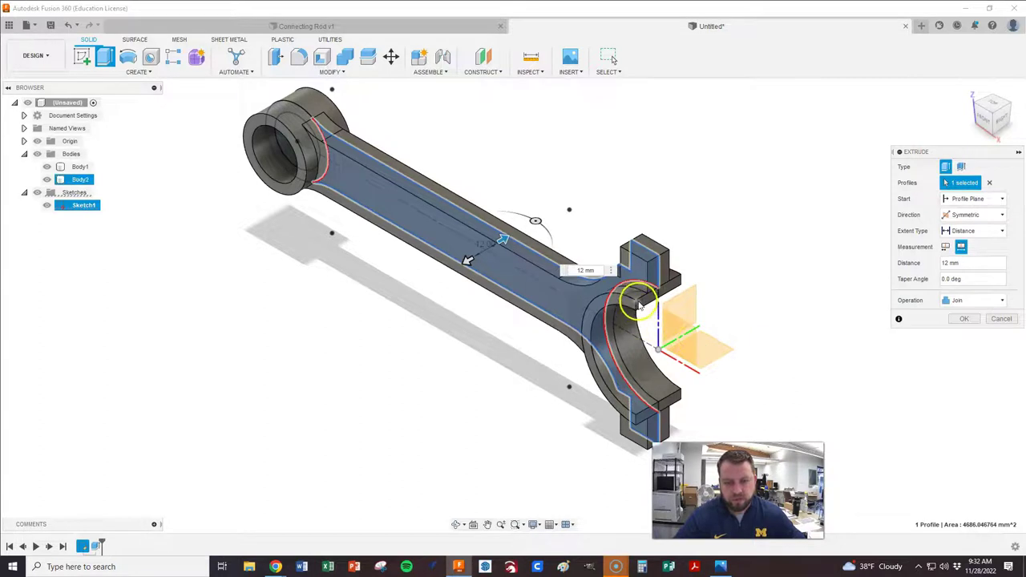
{"action": "left_click", "coordinate": [965, 319]}
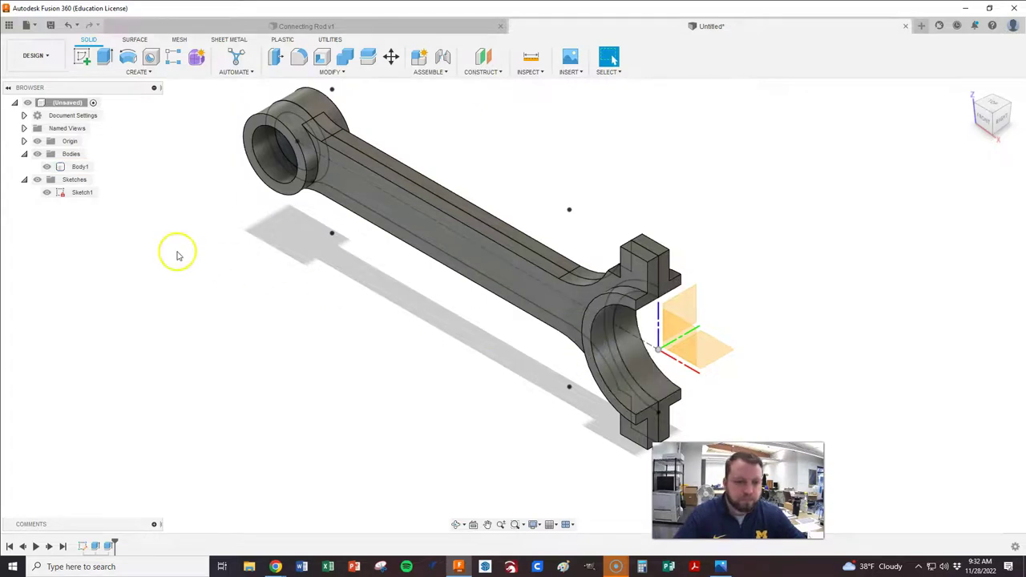
- Hide Sketch1 and check the drawing's R7.5, 3 mm-deep slot callout
{"action": "left_click", "coordinate": [47, 192]}
{"action": "key", "text": "alt+Tab"}
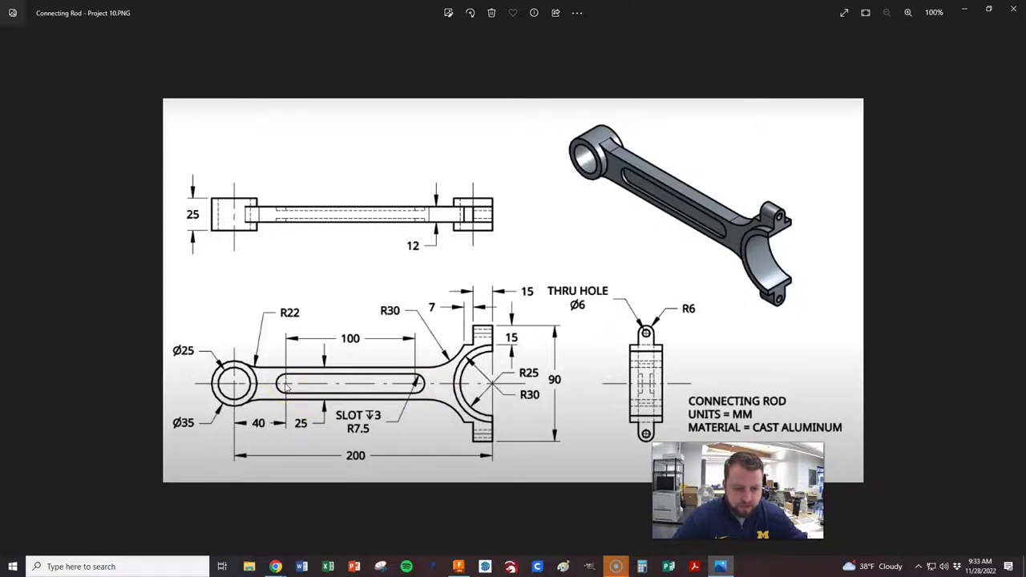
{"action": "key", "text": "alt+Tab"}
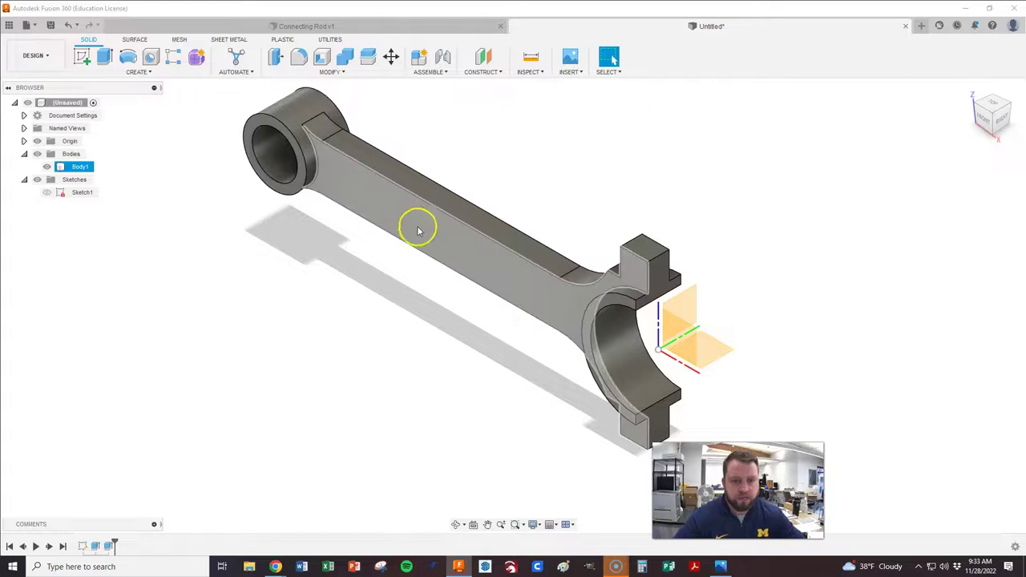
- Start a new sketch on the rod's flat side face
{"action": "left_click", "coordinate": [503, 268]}
{"action": "right_click", "coordinate": [501, 268]}
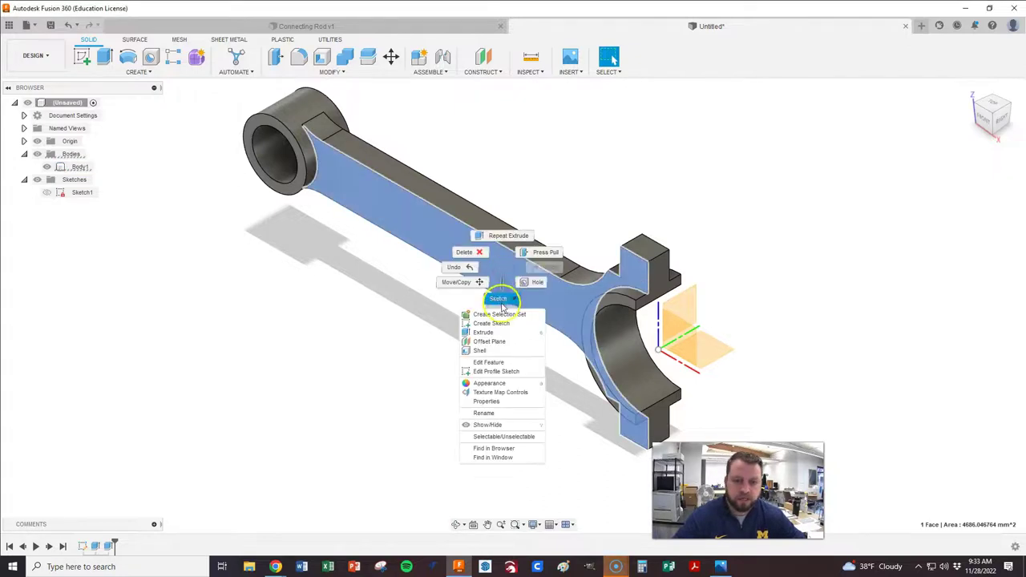
{"action": "left_click", "coordinate": [493, 325]}
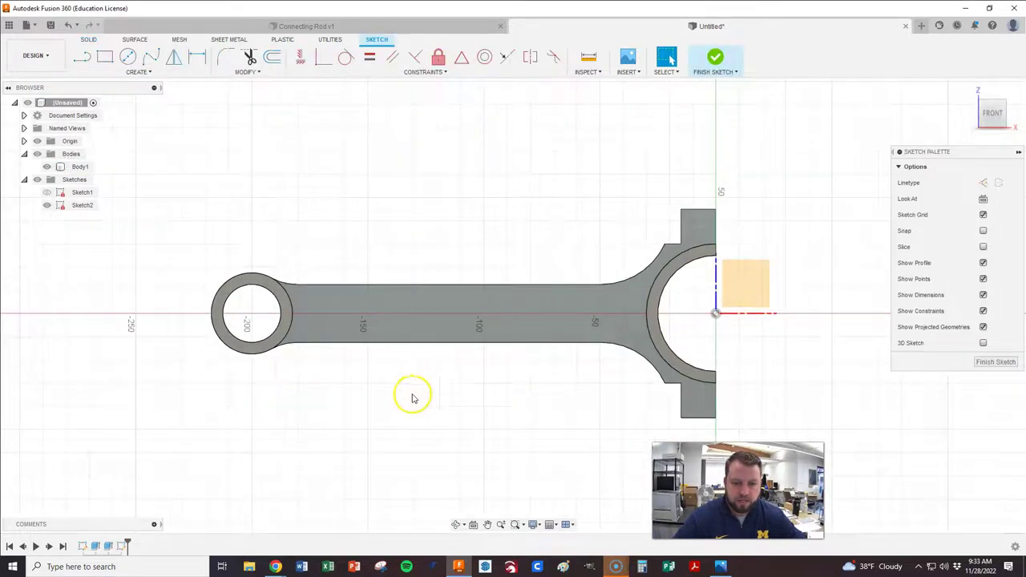
- Draw a horizontal construction line along the rod axis
{"action": "left_click", "coordinate": [81, 59]}
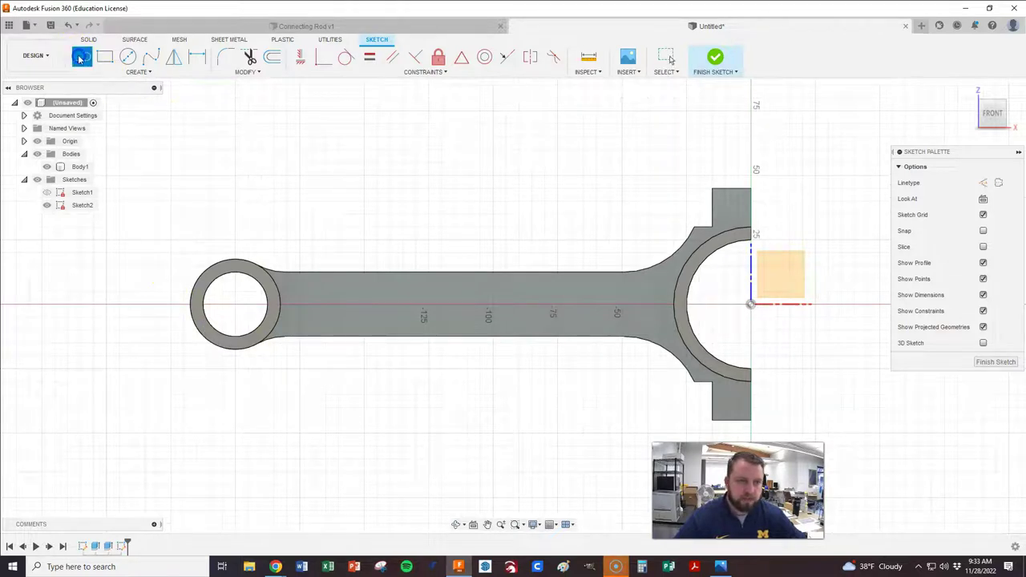
{"action": "left_click", "coordinate": [984, 182]}
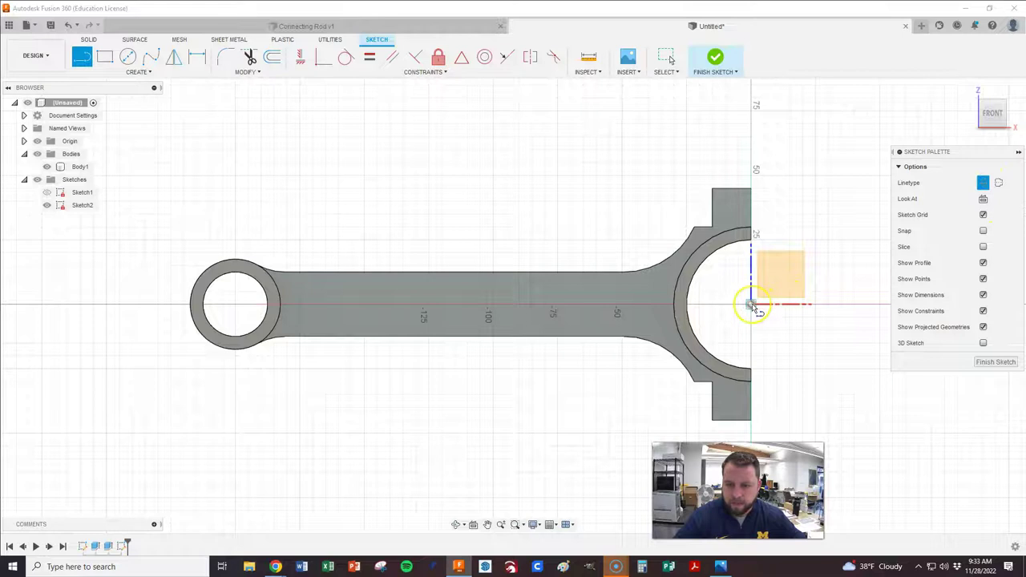
{"action": "mouse_move", "coordinate": [751, 305]}
{"action": "left_mouse_down"}
{"action": "mouse_move", "coordinate": [499, 327]}
{"action": "mouse_move", "coordinate": [319, 306]}
{"action": "left_mouse_up"}
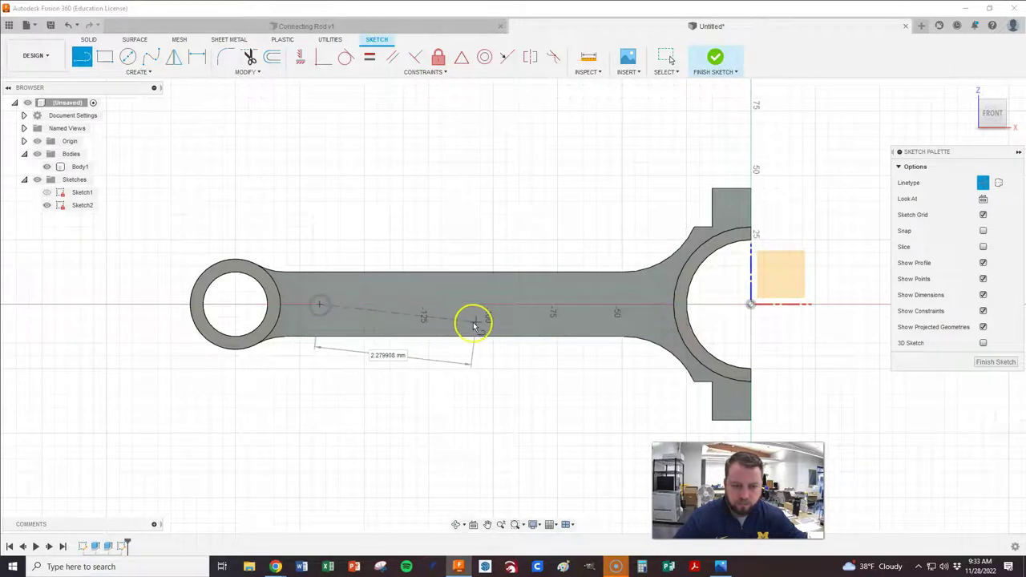
{"action": "left_click", "coordinate": [575, 305]}
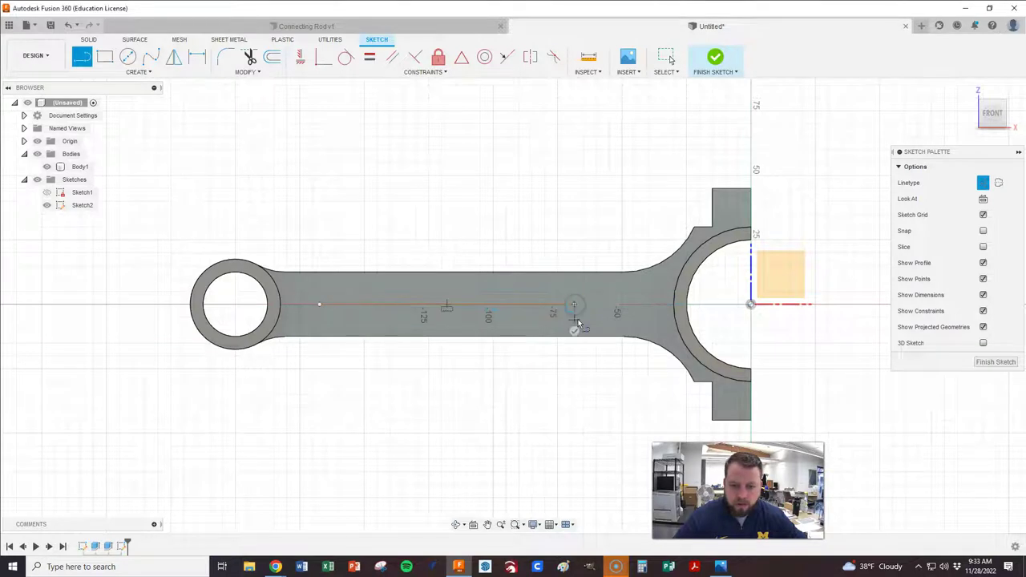
{"action": "left_click", "coordinate": [574, 331]}
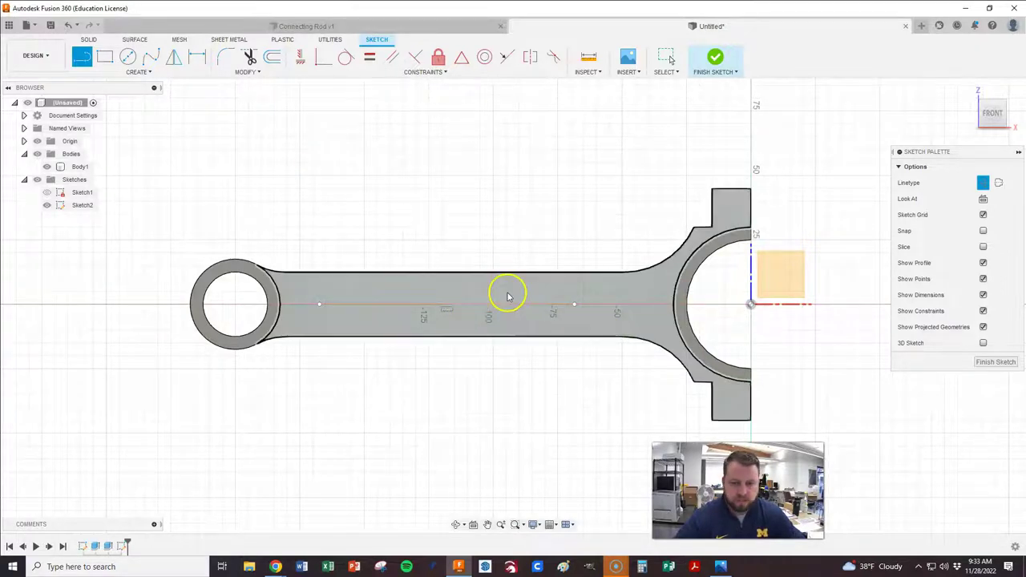
{"action": "key", "text": "Escape"}
{"action": "left_click", "coordinate": [484, 304]}
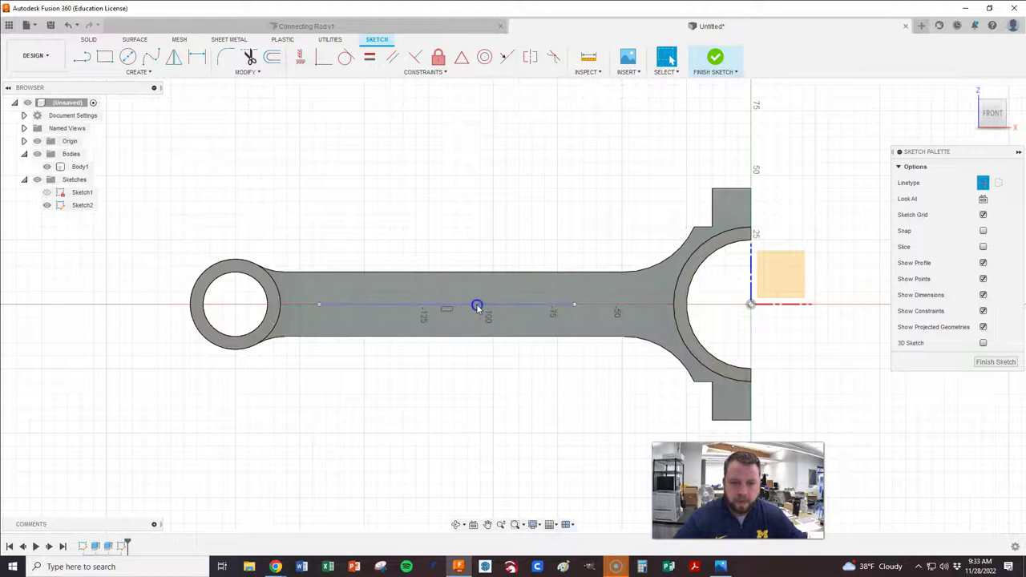
{"action": "left_click", "coordinate": [477, 305]}
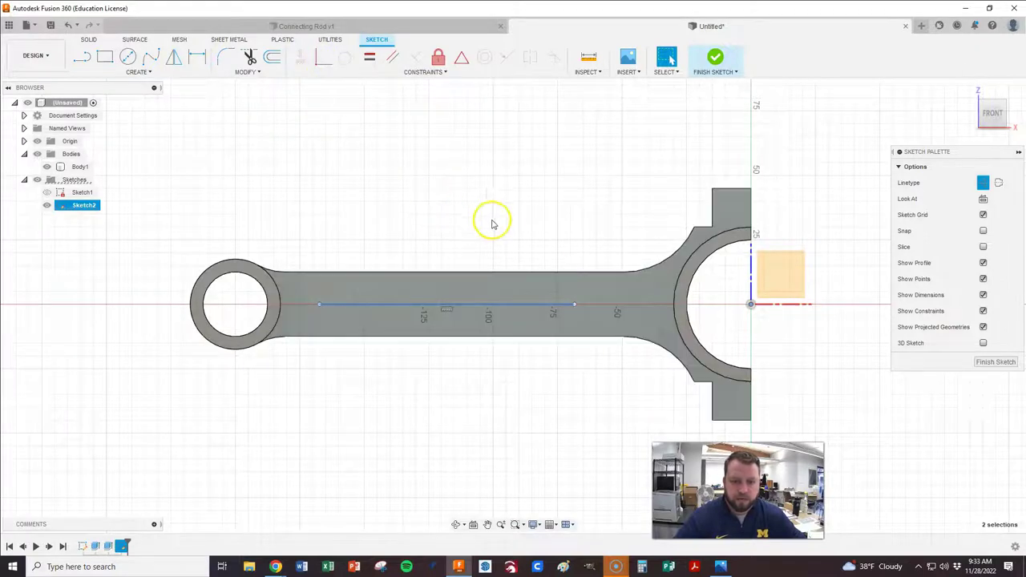
{"action": "left_click", "coordinate": [591, 332]}
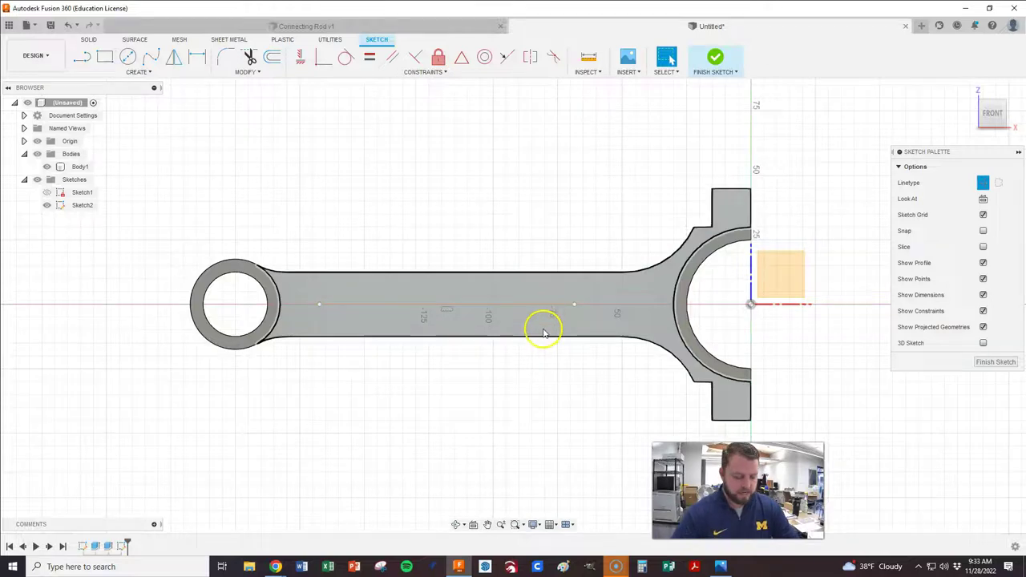
- Dimension the construction line's left end 40 mm from the small-end circle centre
{"action": "key", "text": "alt+Tab"}
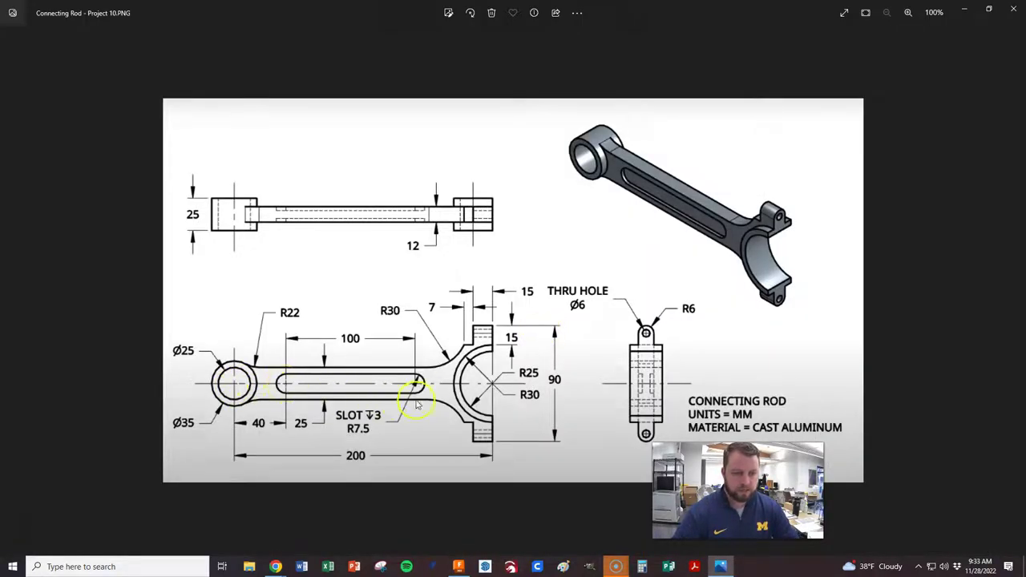
{"action": "key", "text": "alt+Tab"}
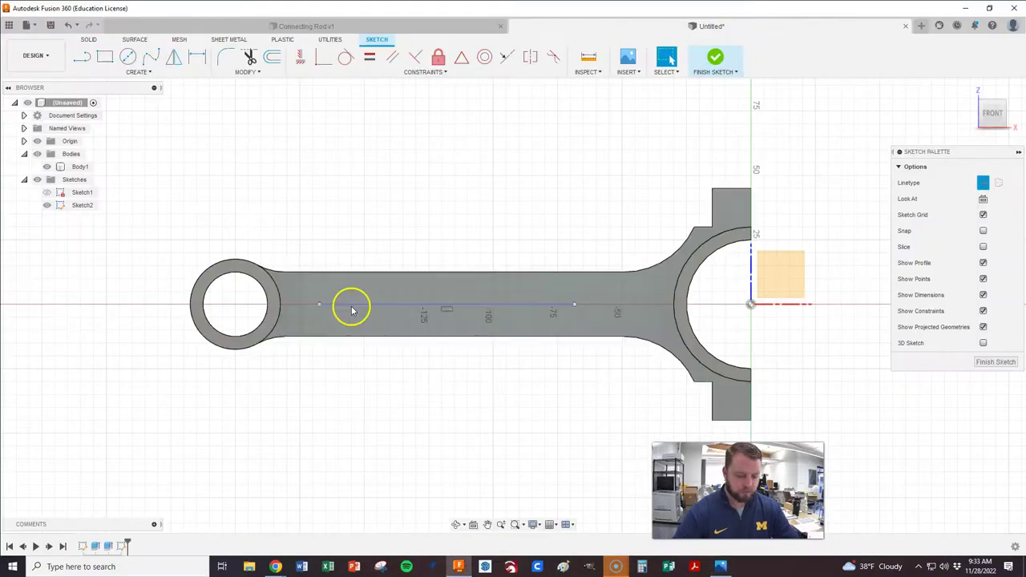
{"action": "left_click", "coordinate": [235, 303]}
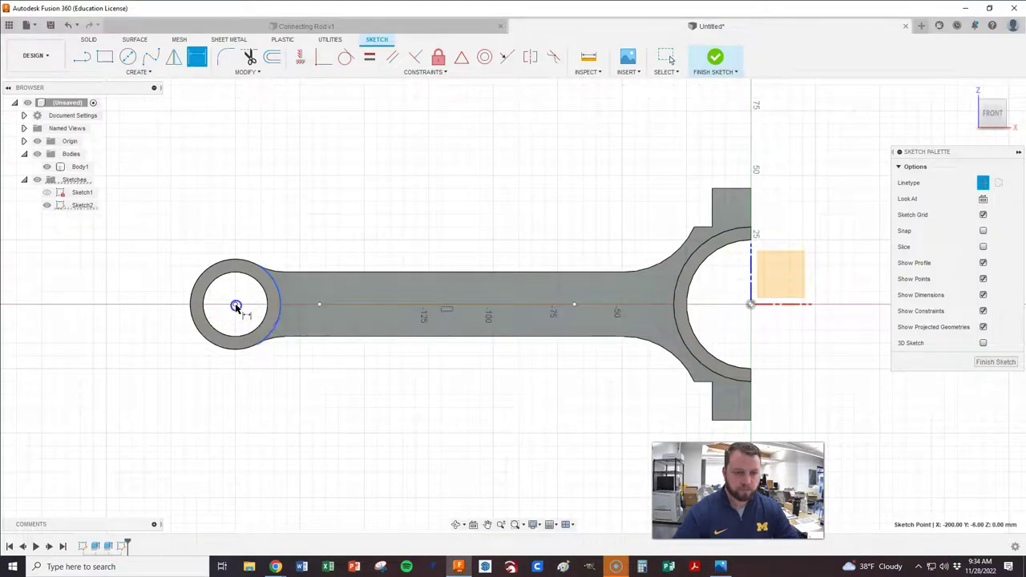
{"action": "left_click", "coordinate": [319, 304]}
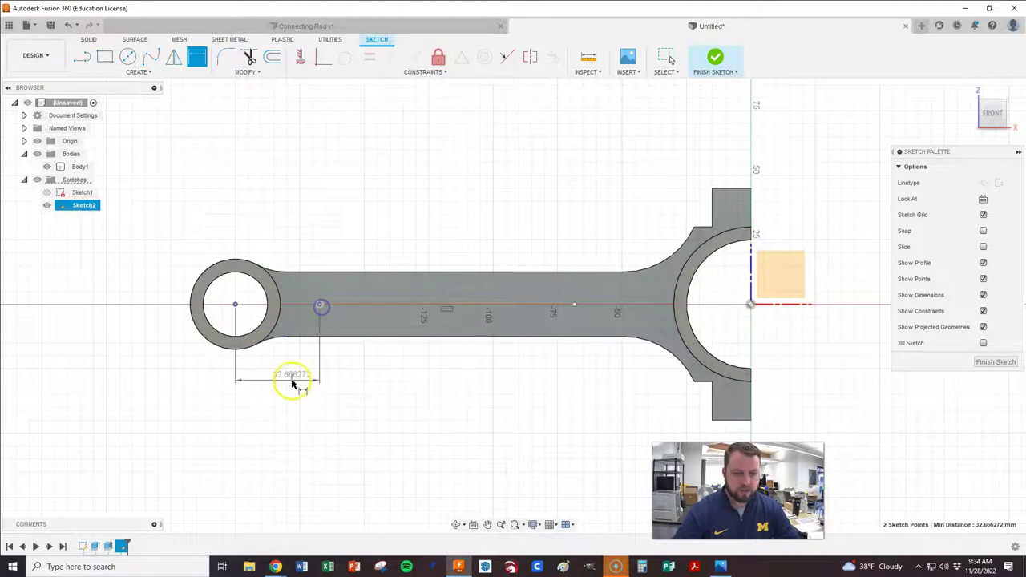
{"action": "left_click", "coordinate": [276, 405]}
{"action": "type", "text": "40"}
{"action": "key", "text": "Return"}
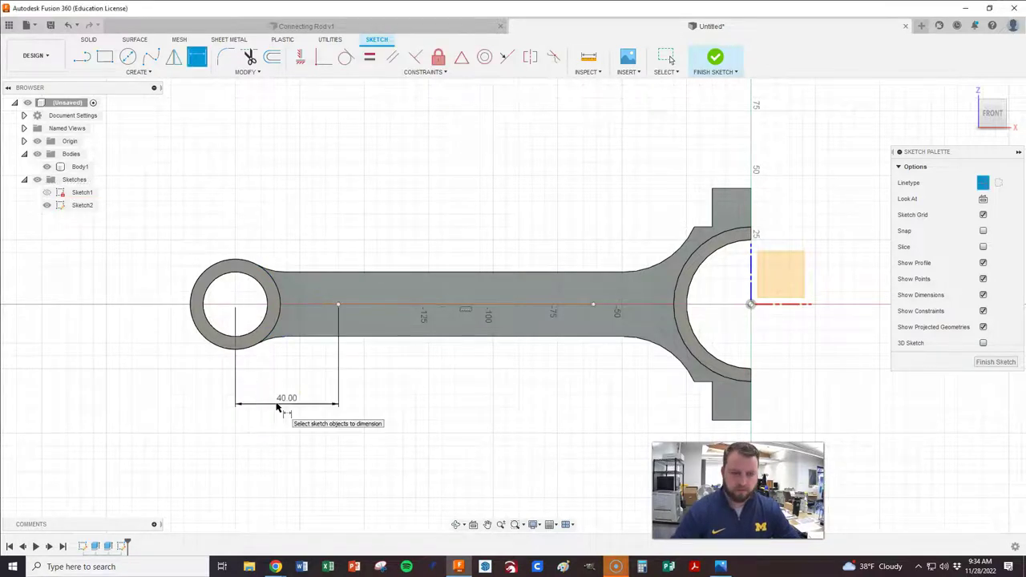
- Set the centre line's length to 100 mm, then select it together with the origin
{"action": "left_click", "coordinate": [360, 304]}
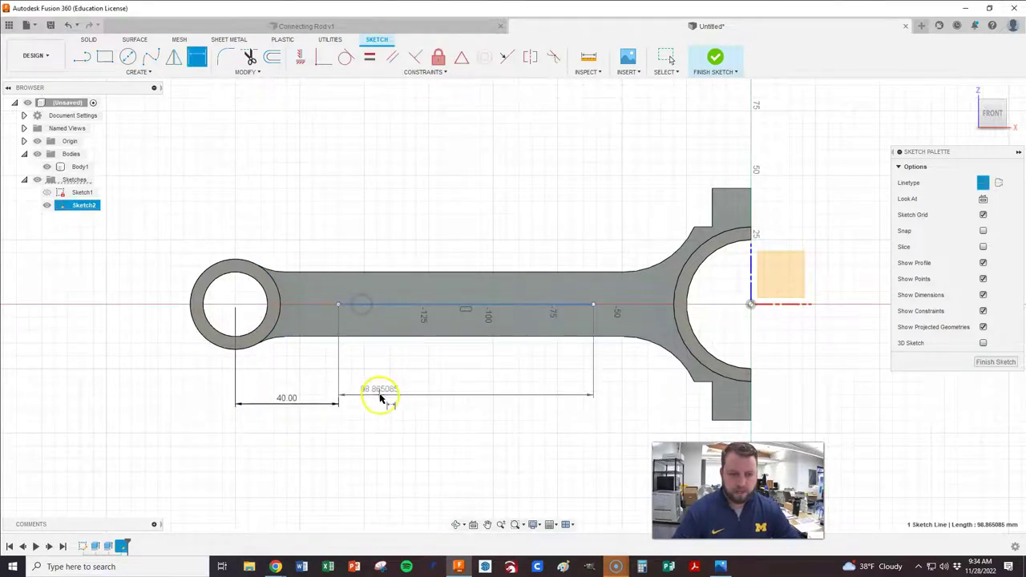
{"action": "left_click", "coordinate": [378, 404]}
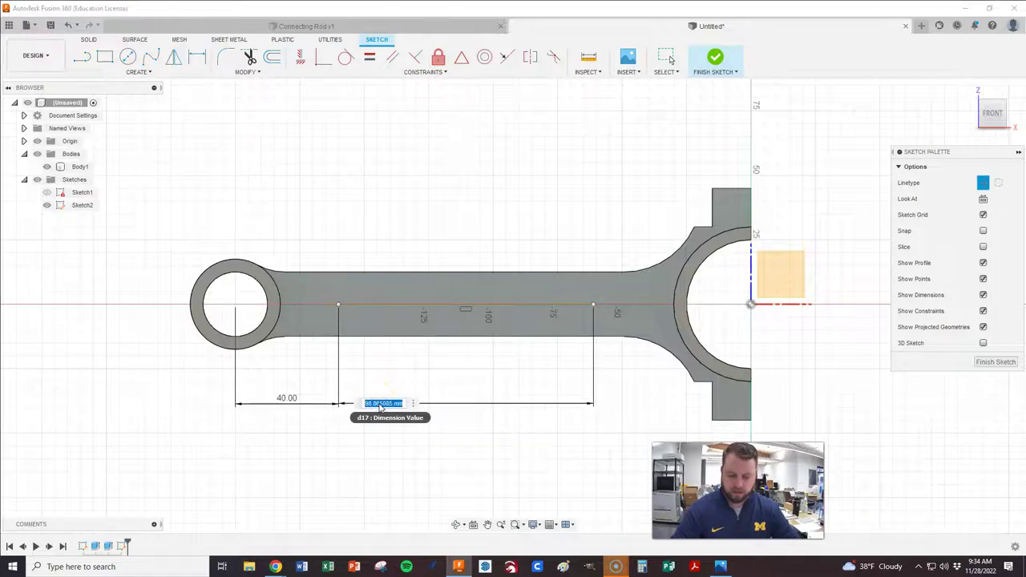
{"action": "type", "text": "100"}
{"action": "key", "text": "Return"}
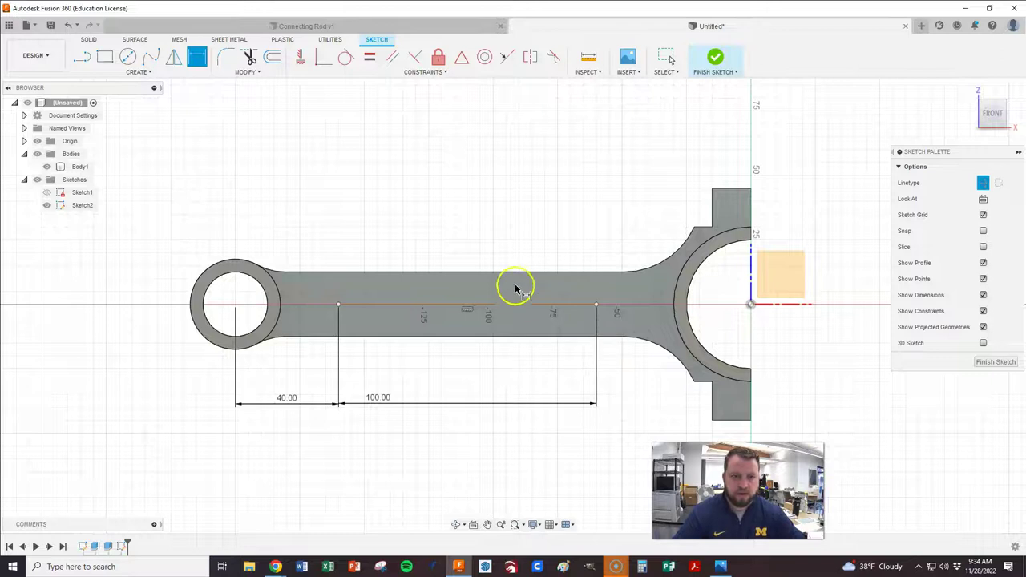
{"action": "key", "text": "Escape"}
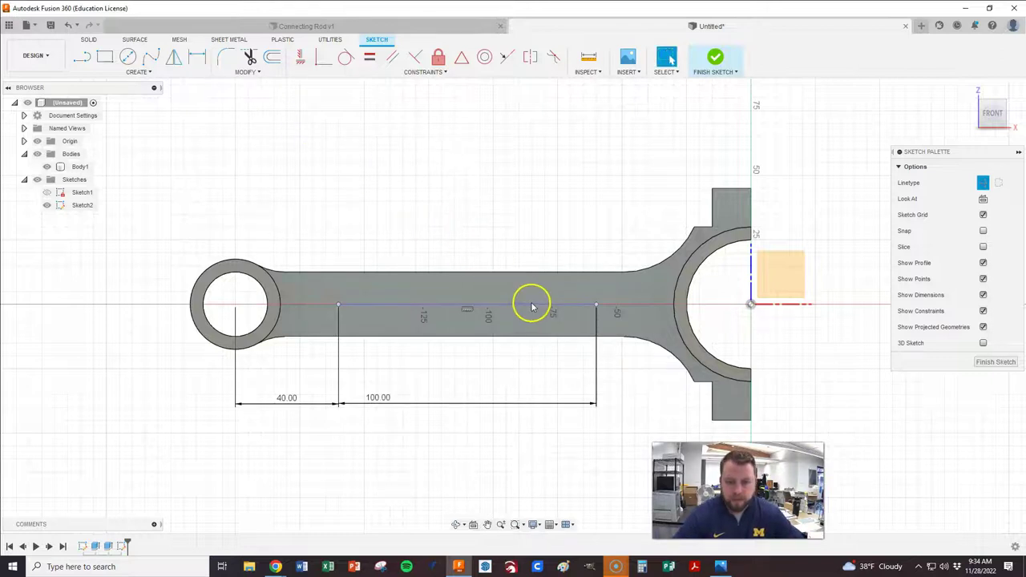
{"action": "left_click", "coordinate": [532, 306]}
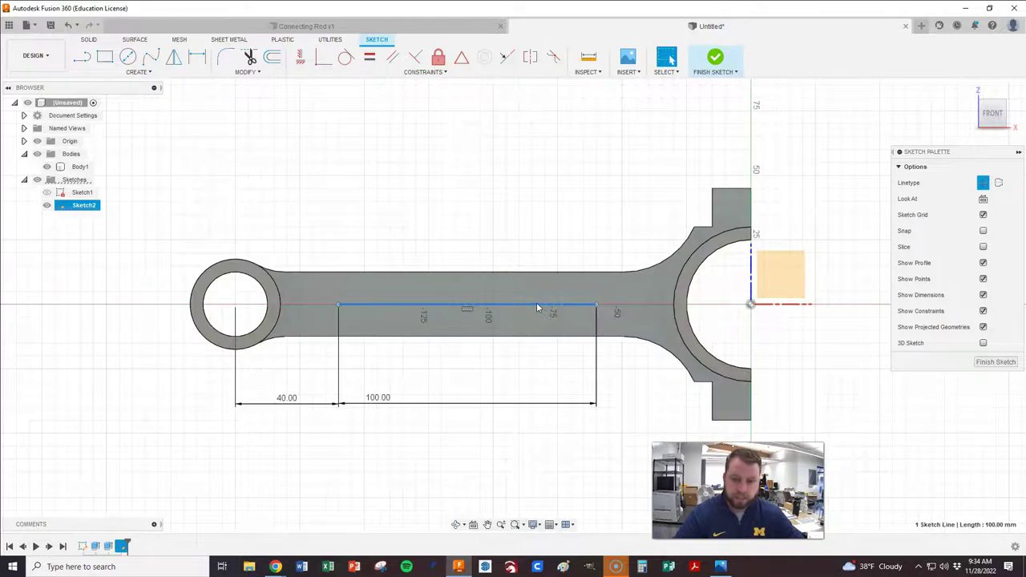
{"action": "left_click", "coordinate": [752, 306], "text": "ctrl"}
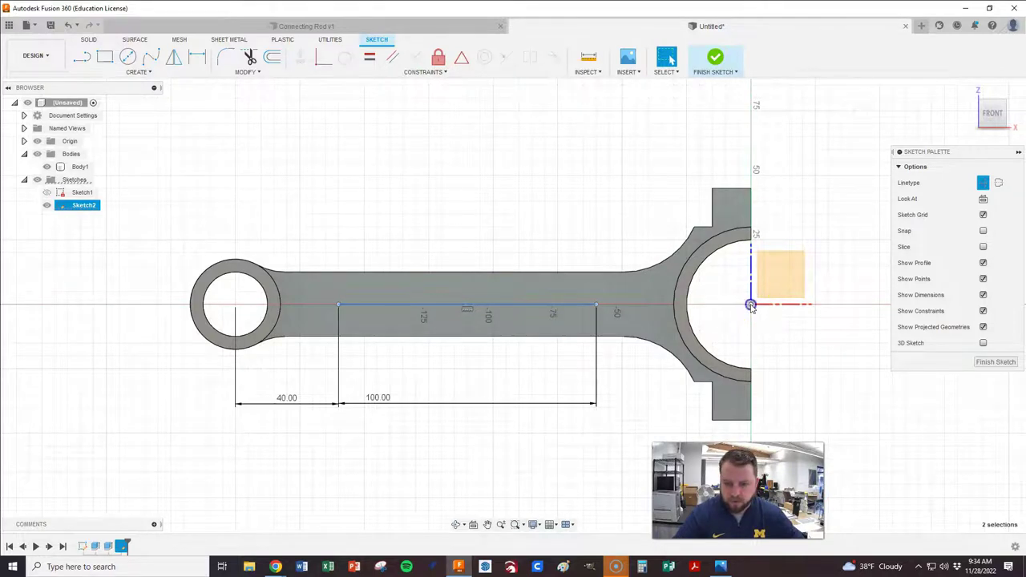
- Constrain the line to the origin, draw a 15 mm-wide center-to-center slot along it, and finish the sketch
{"action": "left_click", "coordinate": [323, 56]}
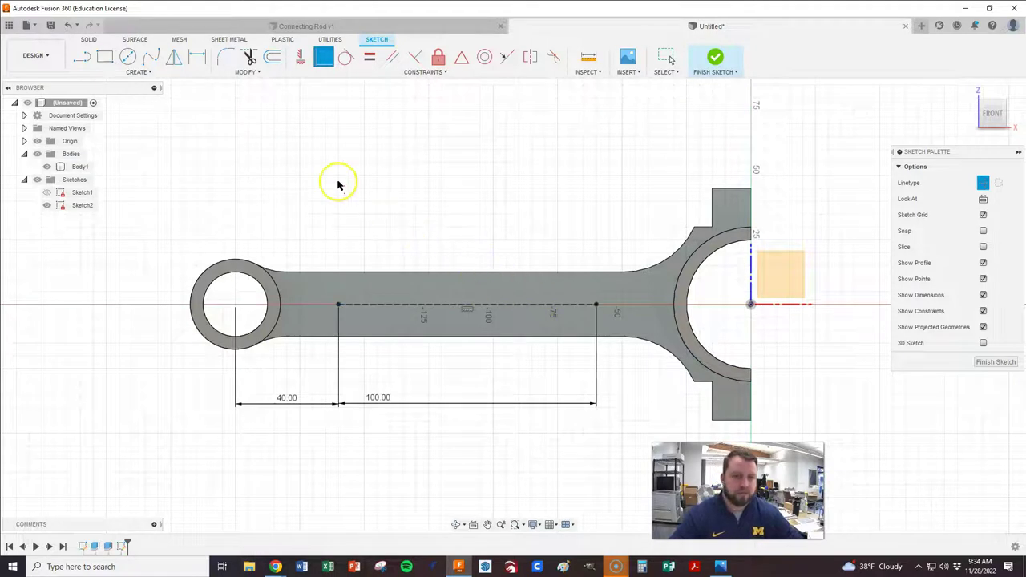
{"action": "left_click", "coordinate": [149, 72]}
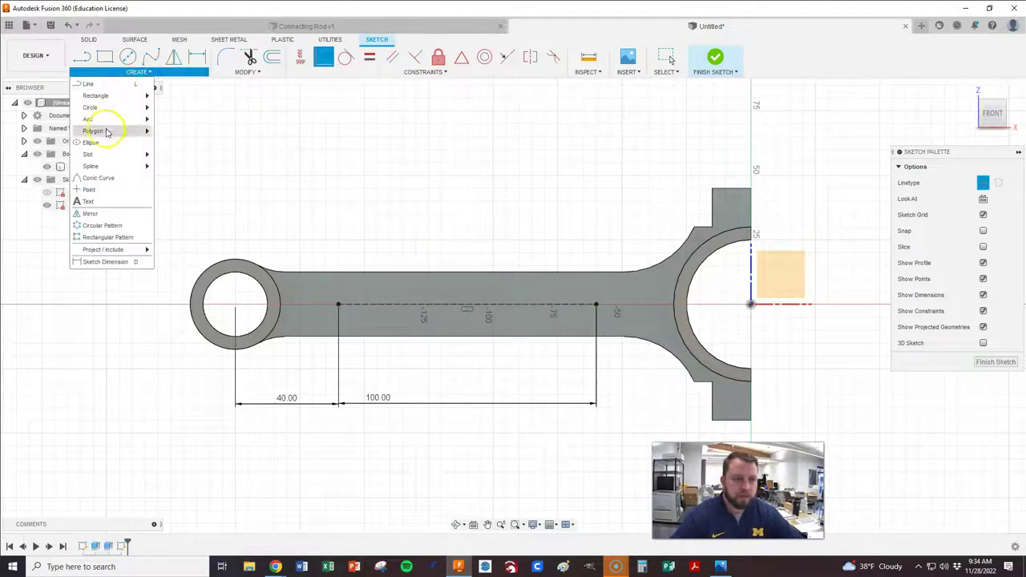
{"action": "mouse_move", "coordinate": [89, 154]}
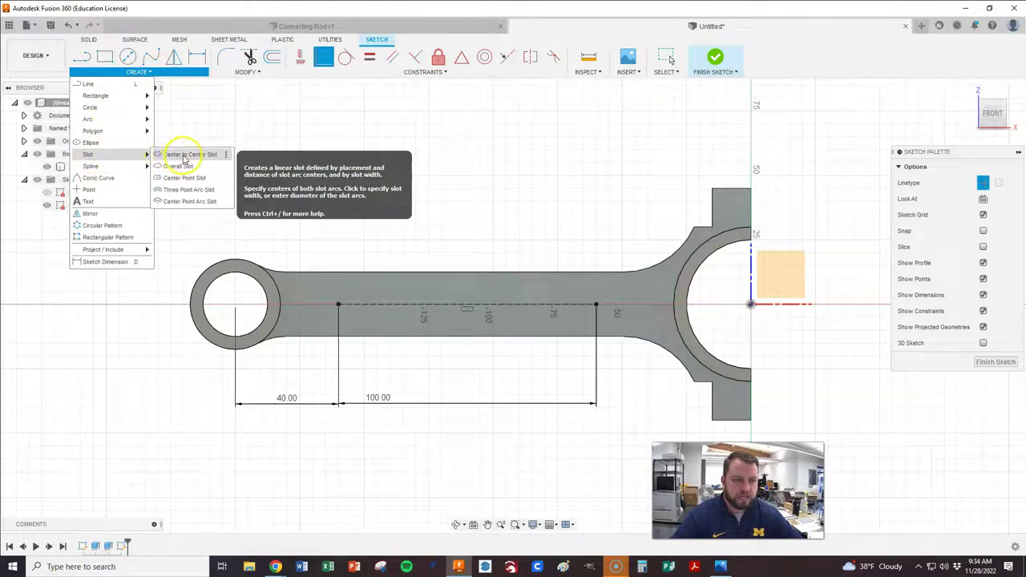
{"action": "left_click", "coordinate": [184, 156]}
{"action": "left_click", "coordinate": [338, 306]}
{"action": "left_click", "coordinate": [596, 304]}
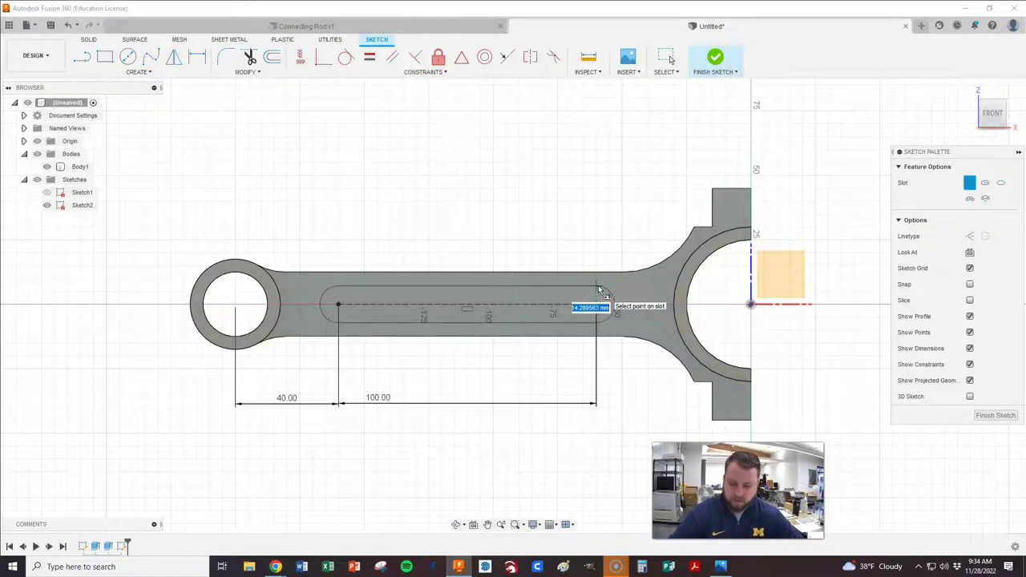
{"action": "key", "text": "Return"}
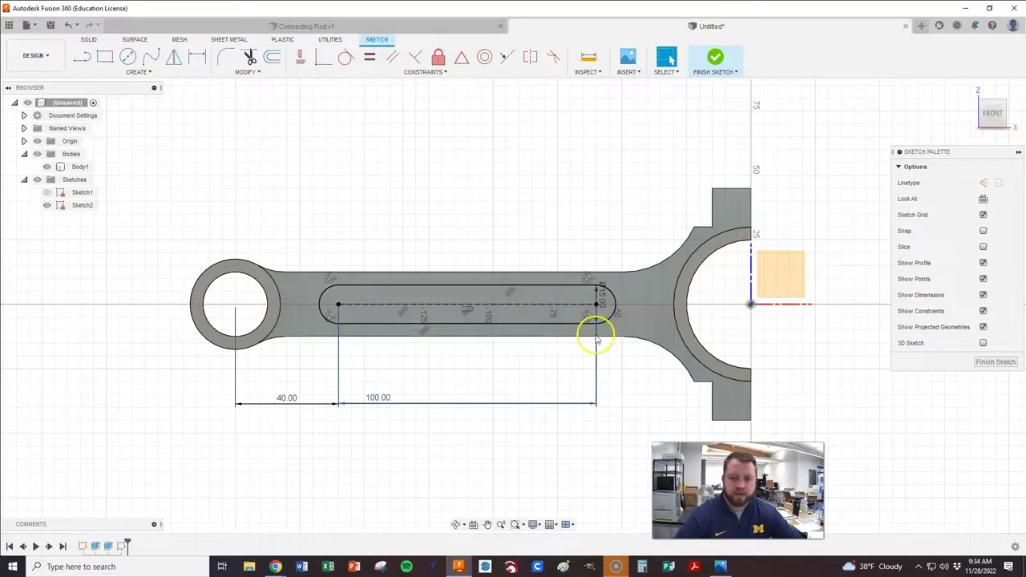
{"action": "left_click", "coordinate": [996, 362]}
{"action": "left_click", "coordinate": [969, 89]}
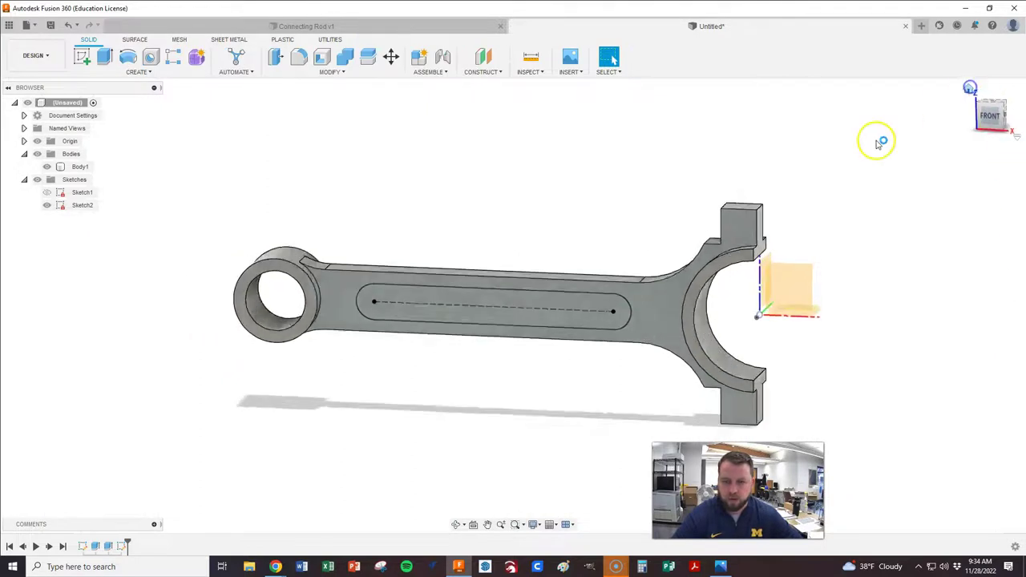
{"action": "key", "text": "alt+Tab"}
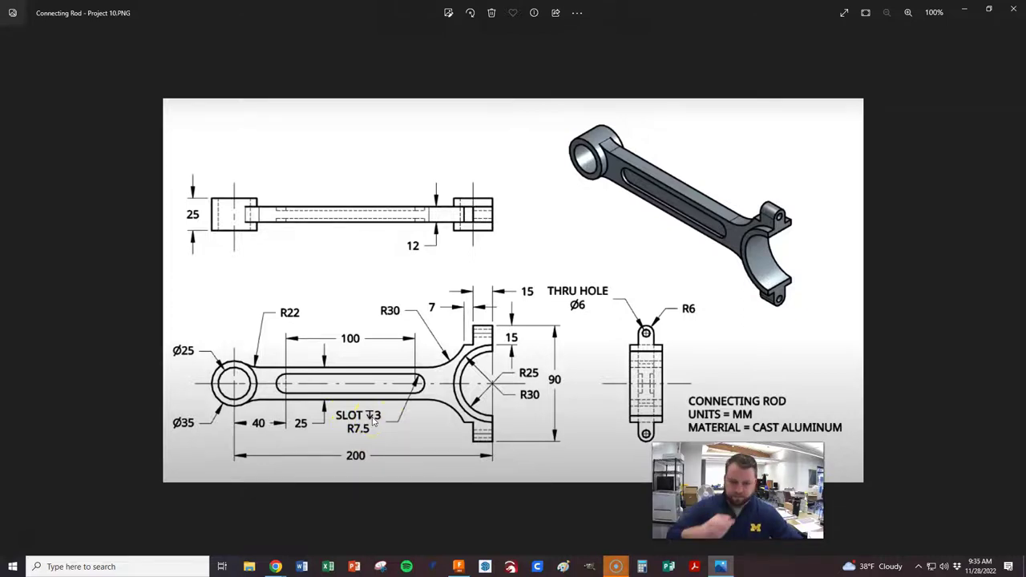
{"action": "key", "text": "alt+Tab"}
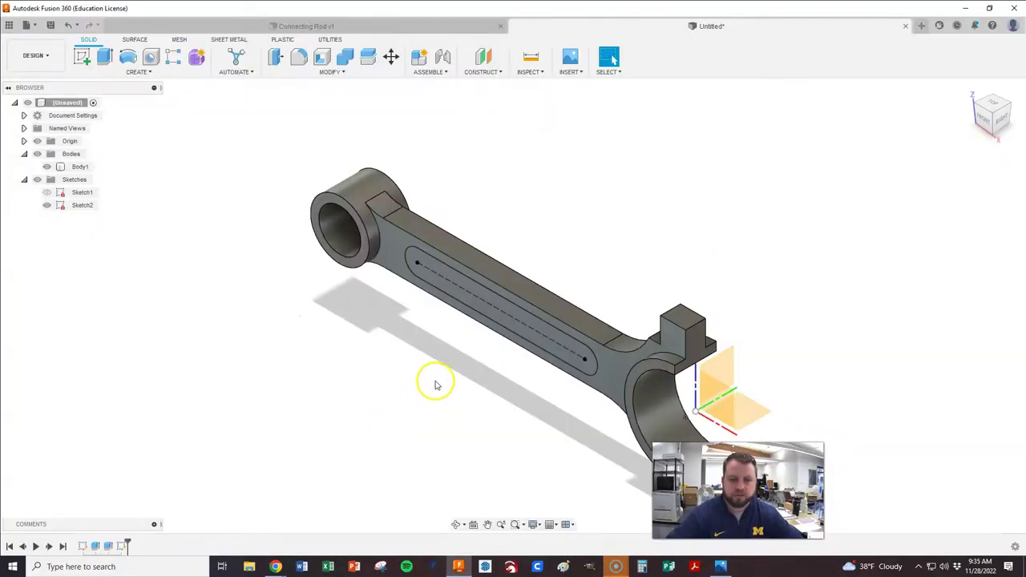
{"action": "key", "text": "e"}
{"action": "left_click", "coordinate": [481, 311]}
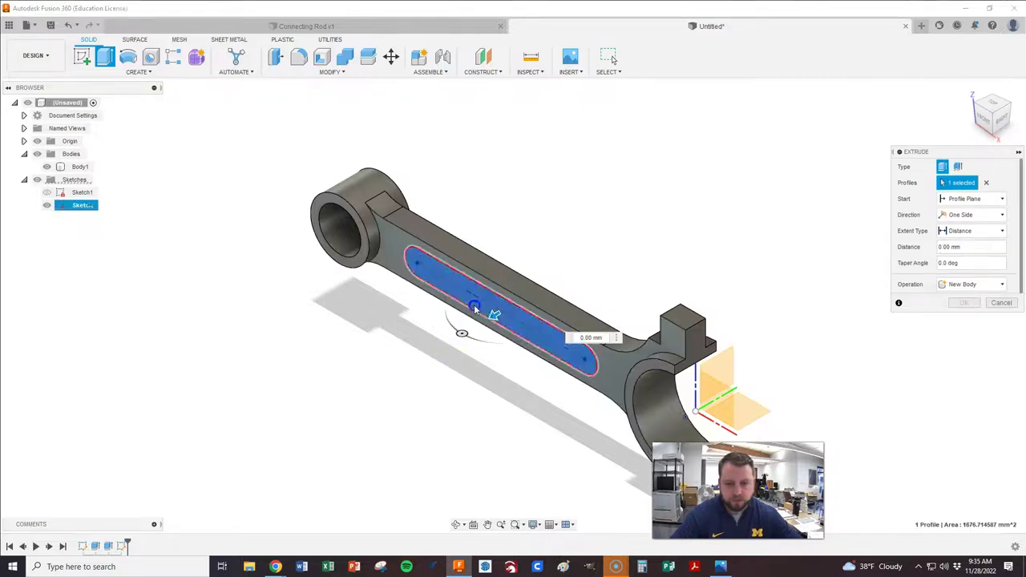
{"action": "left_click_drag", "start_coordinate": [491, 312], "coordinate": [513, 304]}
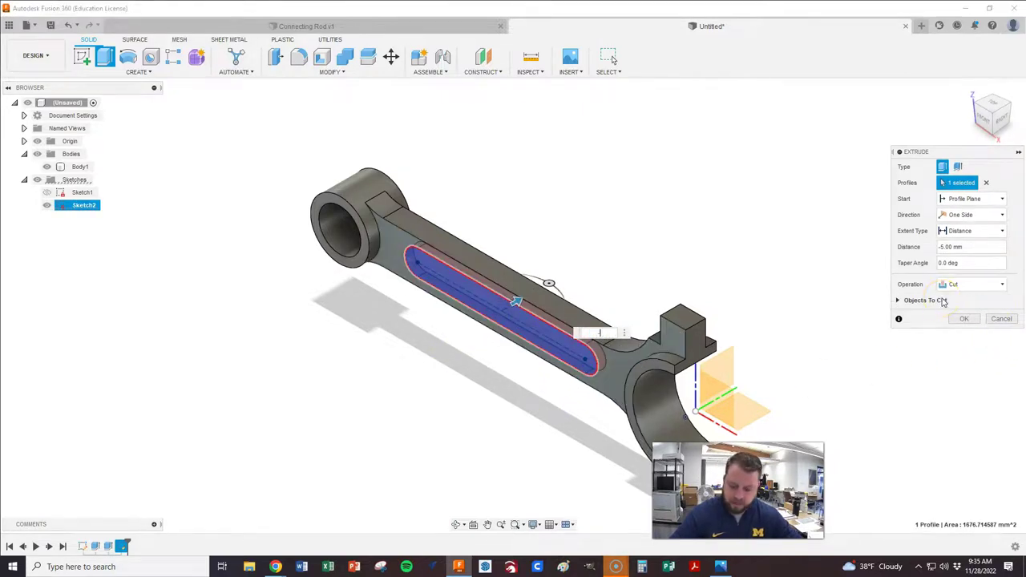
{"action": "type", "text": "-3"}
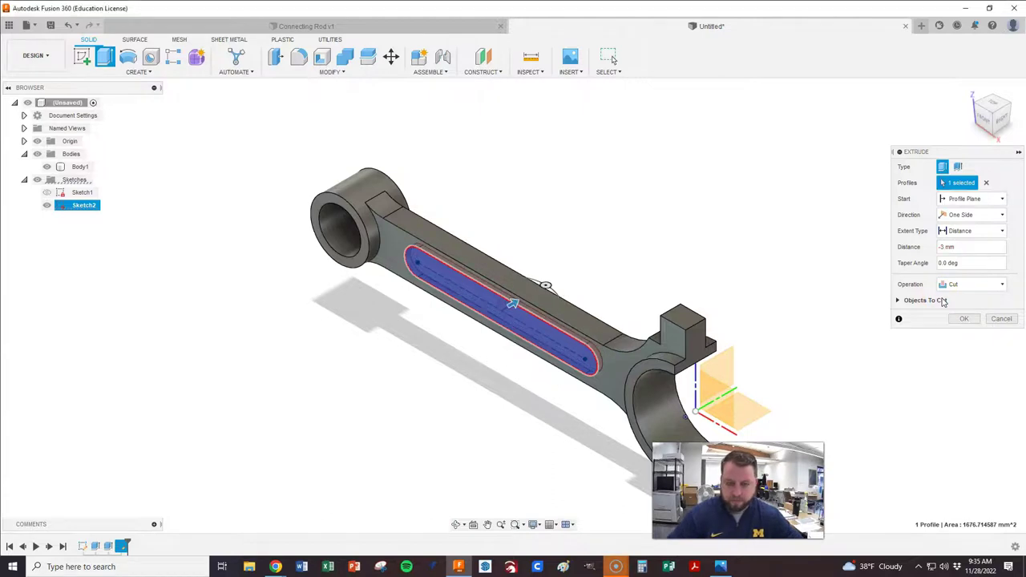
{"action": "key", "text": "Return"}
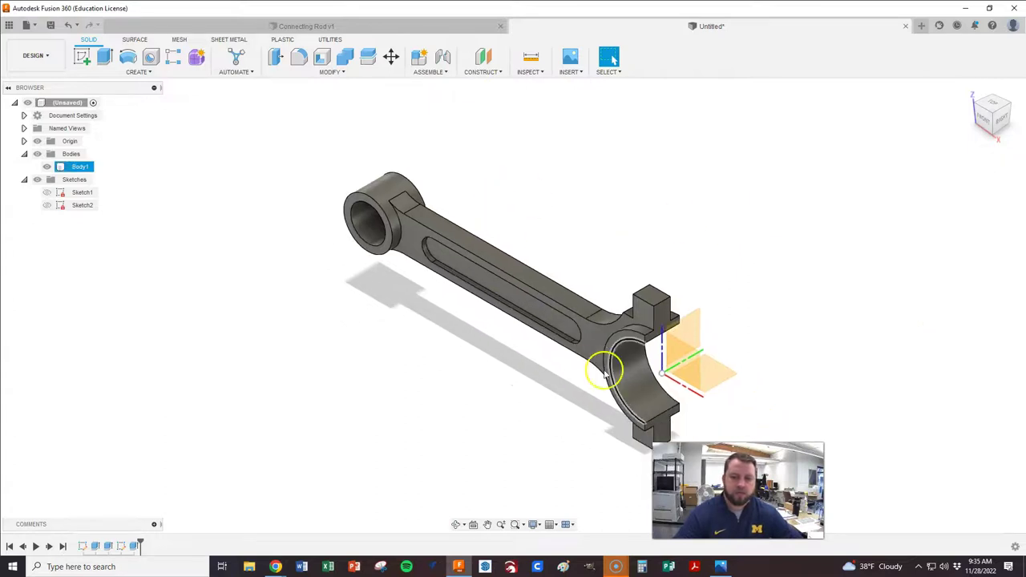
{"action": "scroll", "coordinate": [607, 366], "scroll_direction": "up", "scroll_amount": 2}
{"action": "mouse_move", "coordinate": [984, 115]}
{"action": "middle_mouse_down", "text": "shift"}
{"action": "mouse_move", "coordinate": [882, 128]}
{"action": "mouse_move", "coordinate": [982, 128]}
{"action": "middle_mouse_up", "text": "shift"}
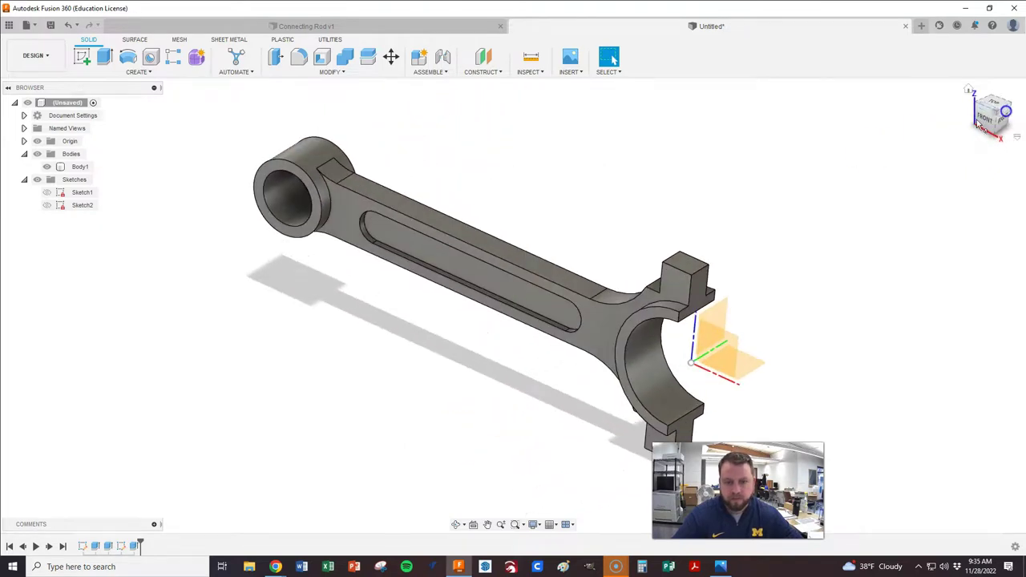
- Mirror the Extrude3 slot cut as a feature across the construction plane
{"action": "left_click", "coordinate": [149, 72]}
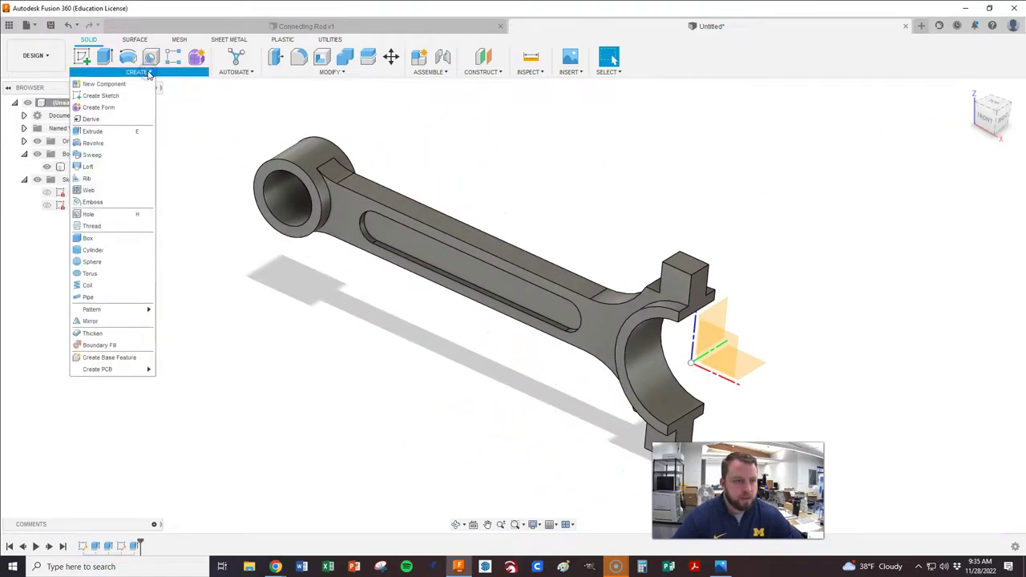
{"action": "left_click", "coordinate": [90, 321]}
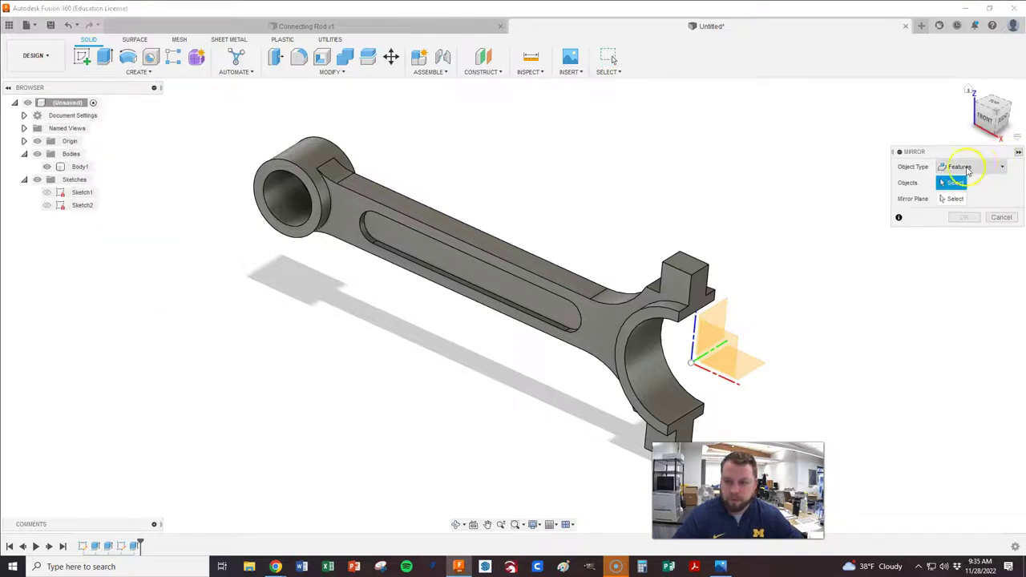
{"action": "left_click", "coordinate": [965, 168]}
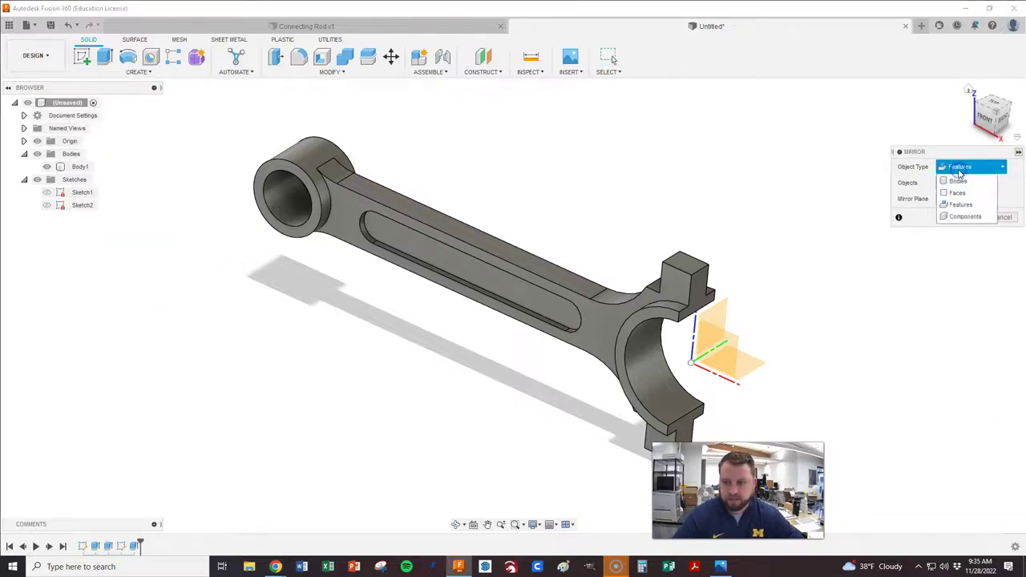
{"action": "left_click", "coordinate": [960, 204]}
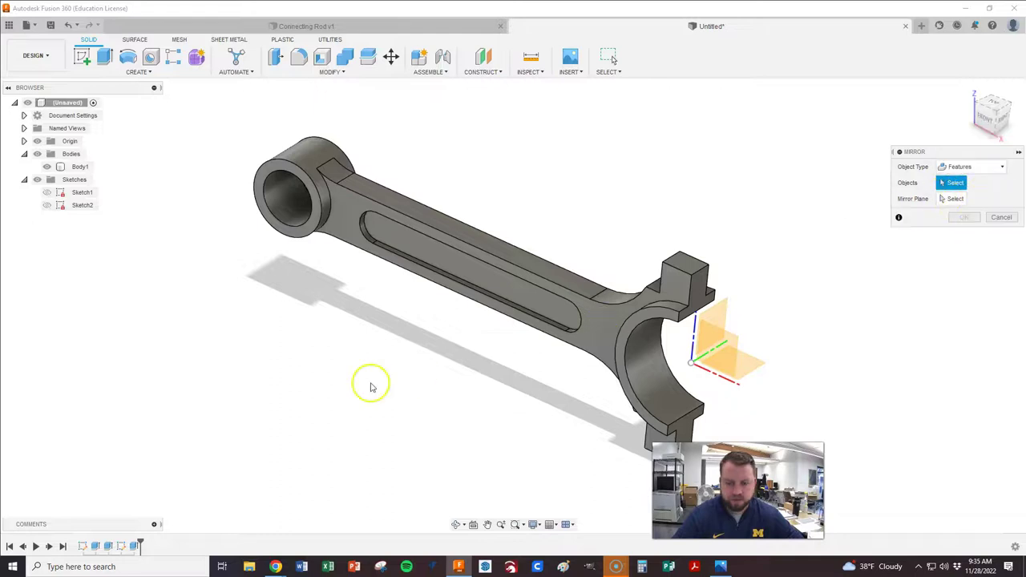
{"action": "left_click", "coordinate": [137, 546]}
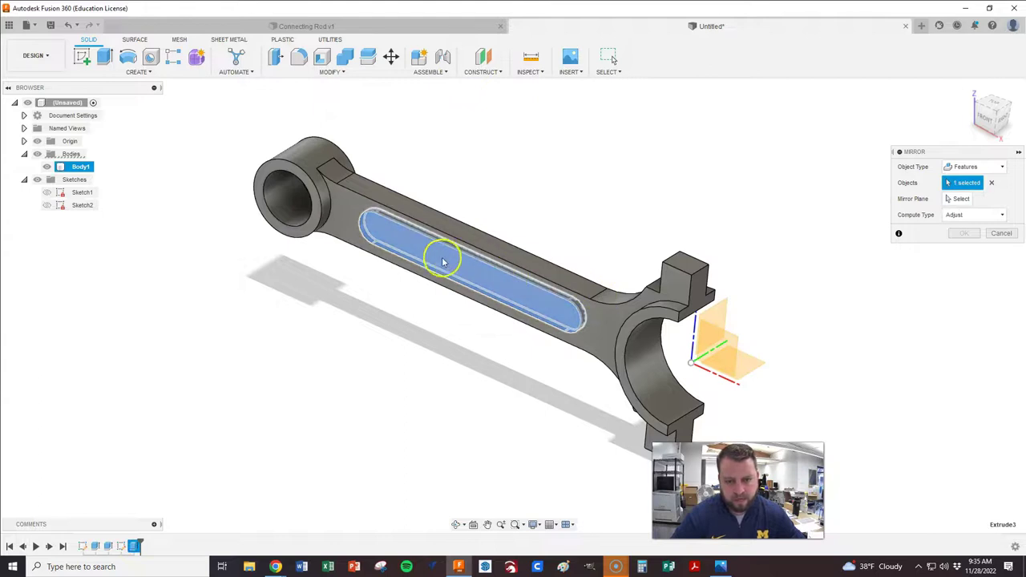
{"action": "left_click", "coordinate": [962, 199]}
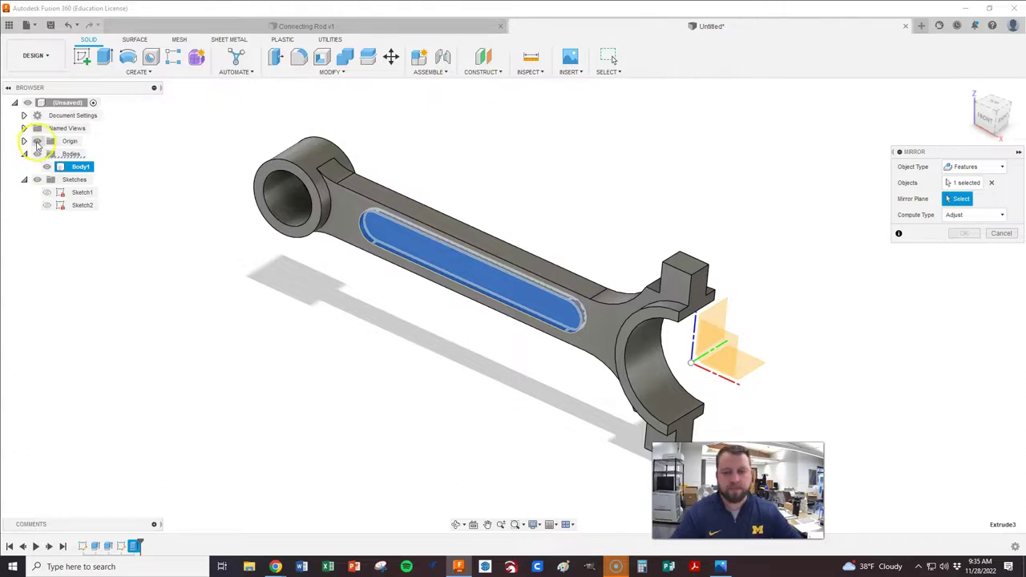
{"action": "left_click", "coordinate": [733, 346]}
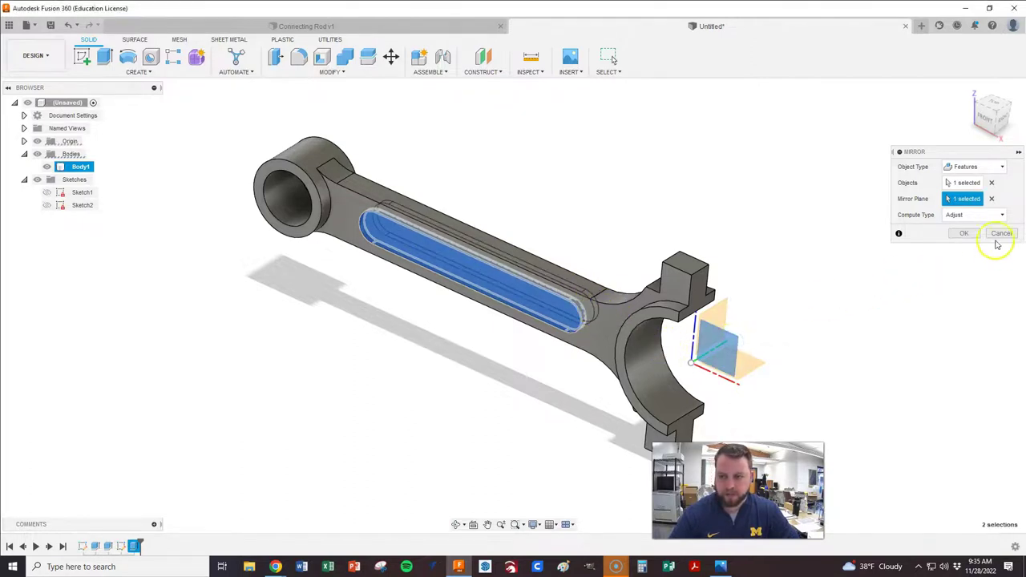
{"action": "left_click", "coordinate": [965, 234]}
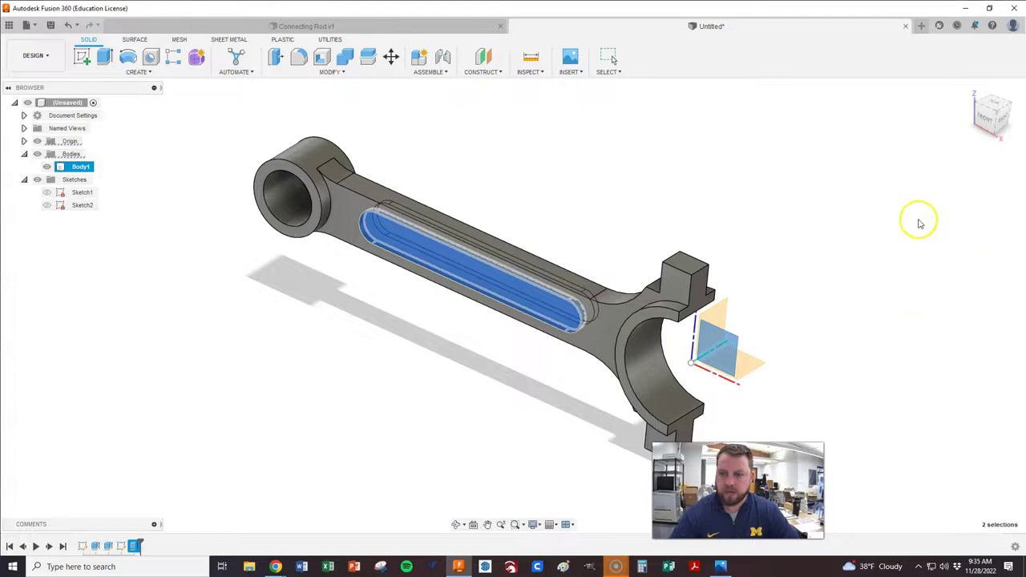
- Check the mirrored slot from the home view, then bring up the connecting rod drawing in Photos
{"action": "left_click", "coordinate": [633, 247]}
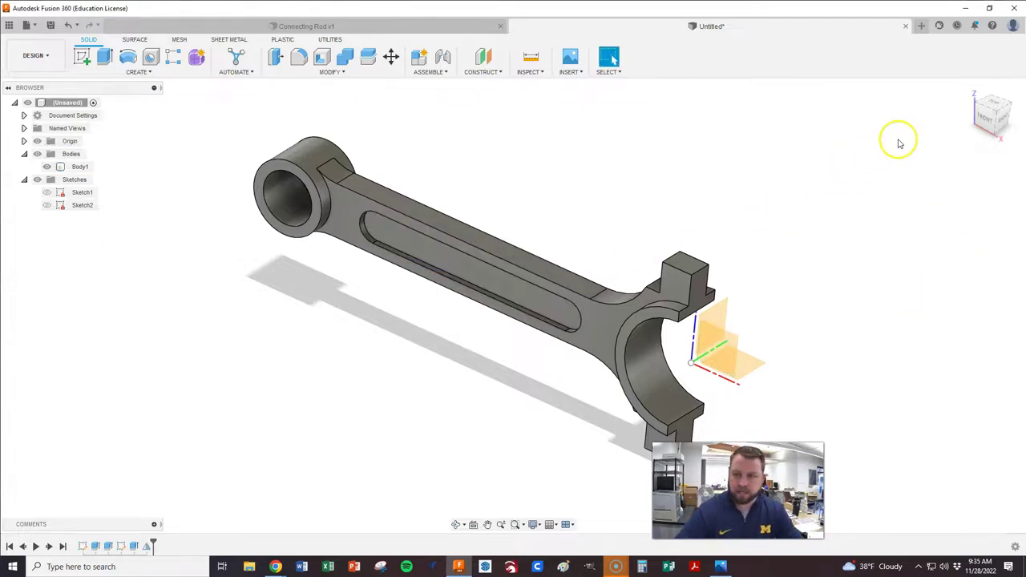
{"action": "left_click_drag", "start_coordinate": [998, 116], "coordinate": [939, 113]}
{"action": "left_click", "coordinate": [968, 91]}
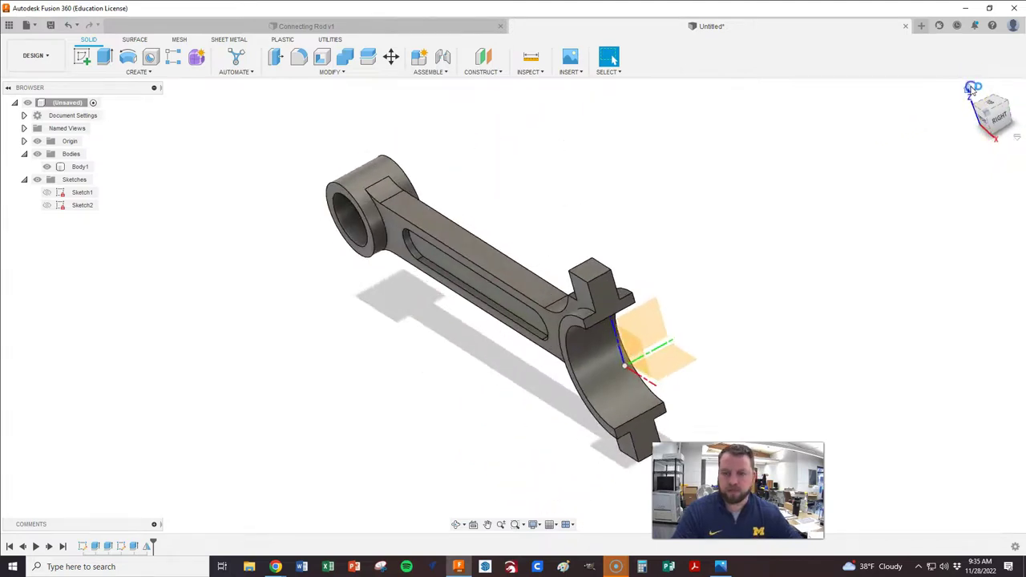
{"action": "scroll", "coordinate": [542, 240], "scroll_direction": "down", "scroll_amount": 1}
{"action": "scroll", "coordinate": [593, 433], "scroll_direction": "up", "scroll_amount": 1}
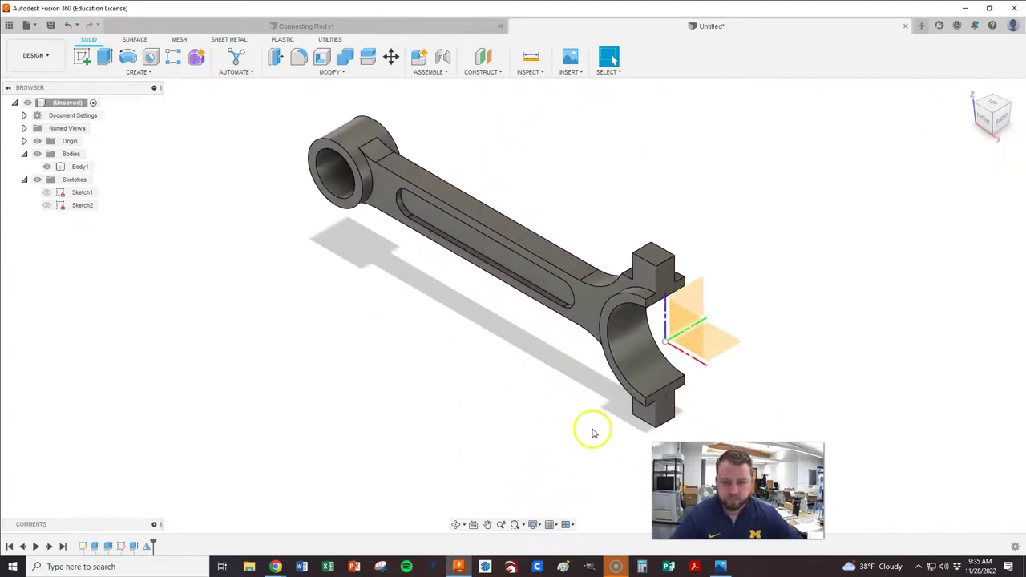
{"action": "key", "text": "alt+Tab"}
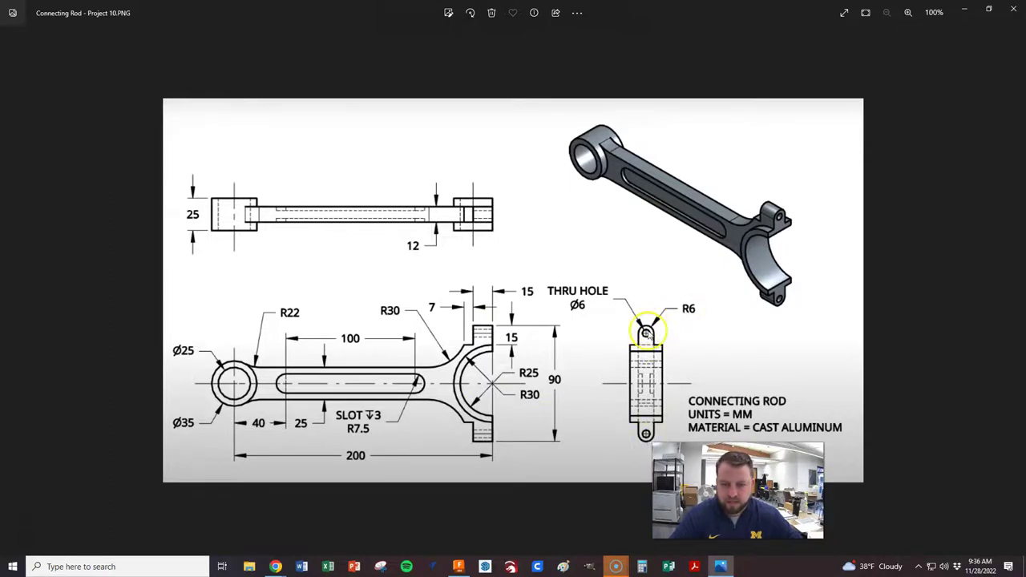
- Fillet the outer edges of the upper and lower end tabs with a 6 mm radius
{"action": "key", "text": "alt+Tab"}
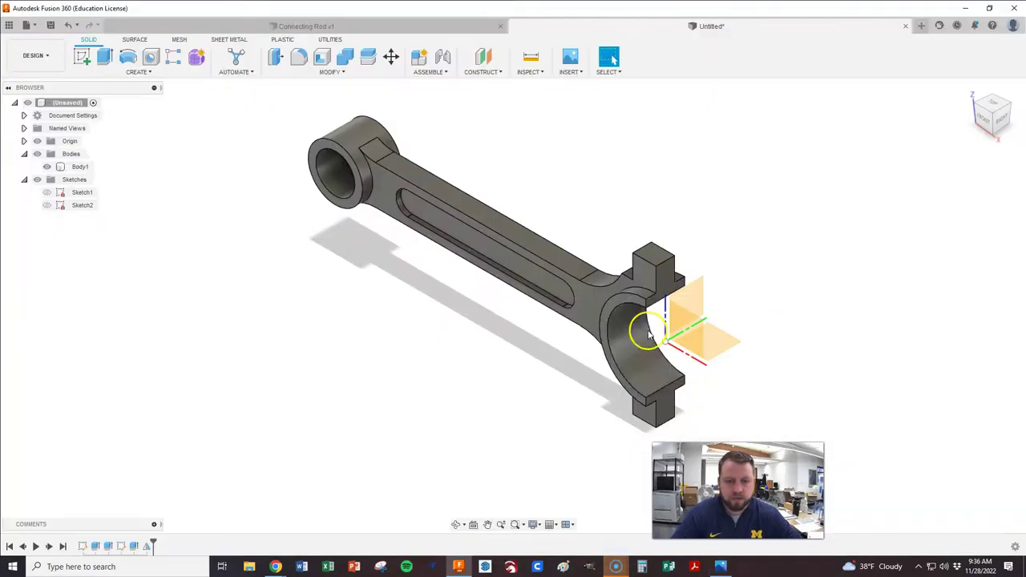
{"action": "left_click", "coordinate": [299, 58]}
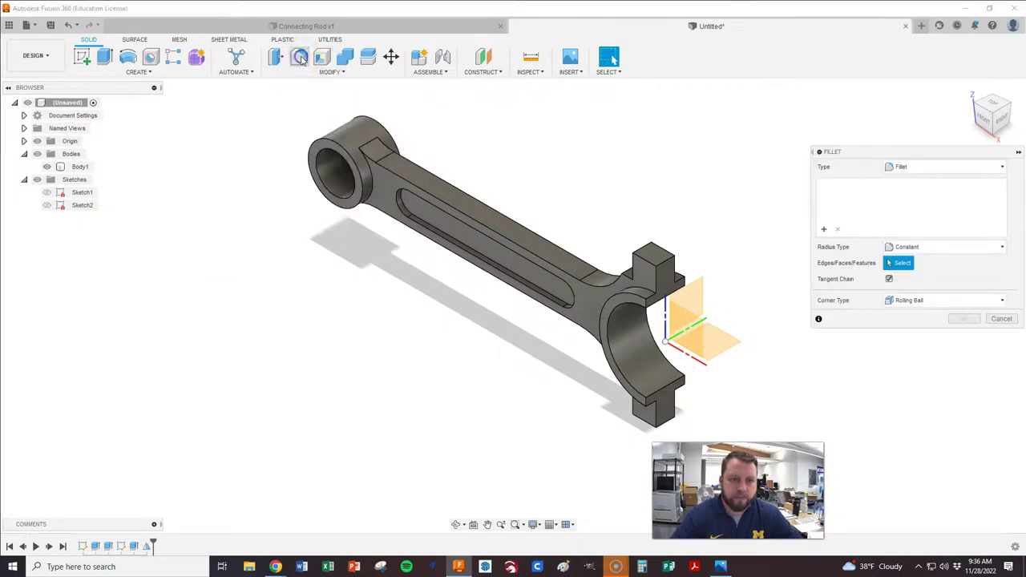
{"action": "left_click", "coordinate": [654, 252]}
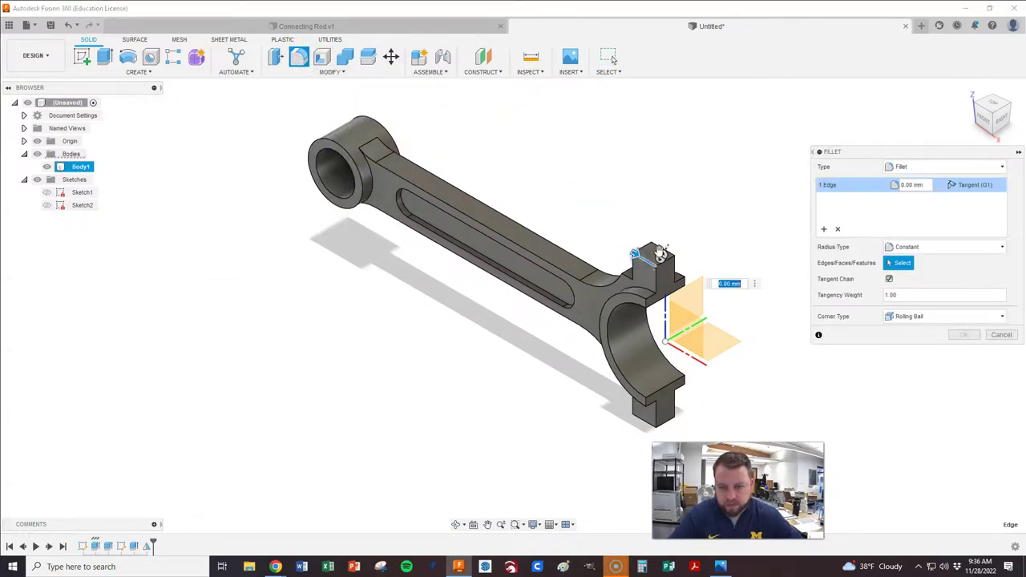
{"action": "left_click", "coordinate": [646, 424]}
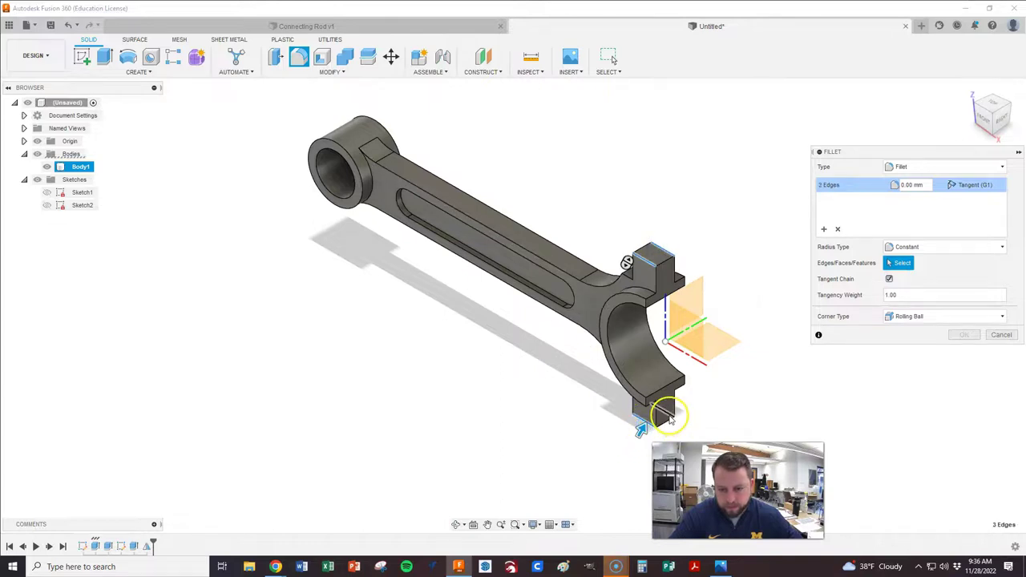
{"action": "left_click", "coordinate": [671, 414]}
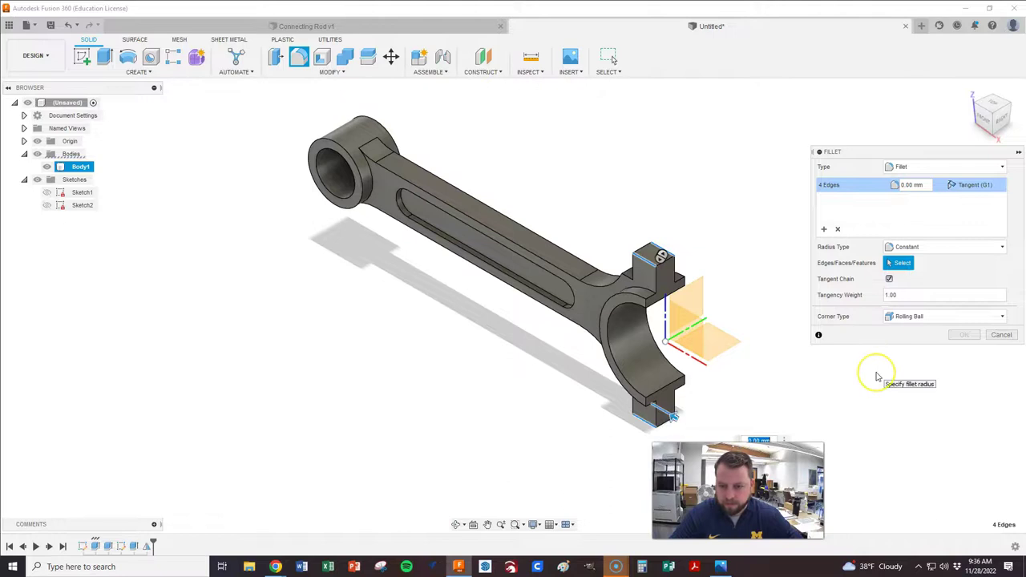
{"action": "type", "text": "6"}
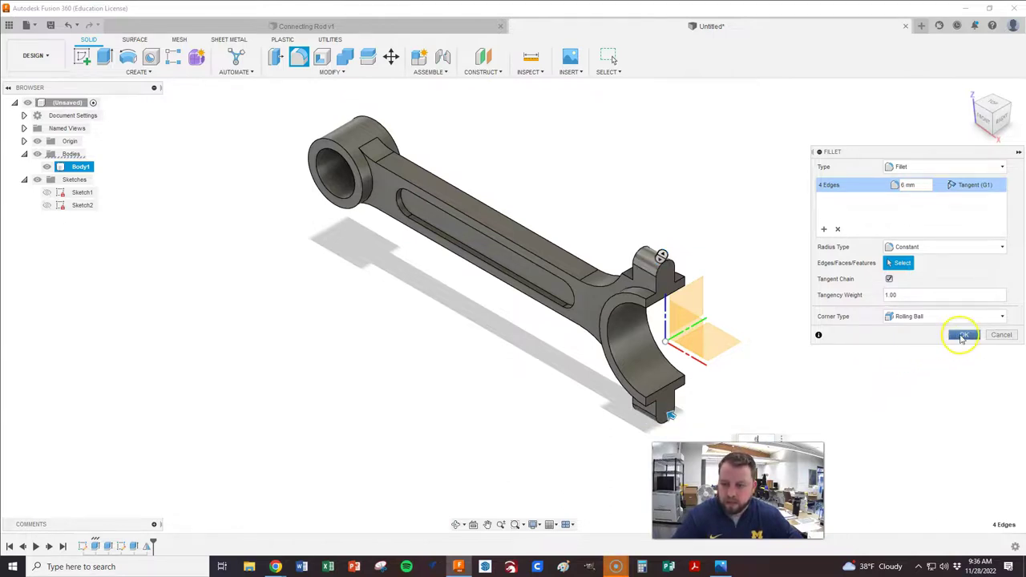
{"action": "left_click", "coordinate": [963, 335]}
{"action": "left_click", "coordinate": [668, 271]}
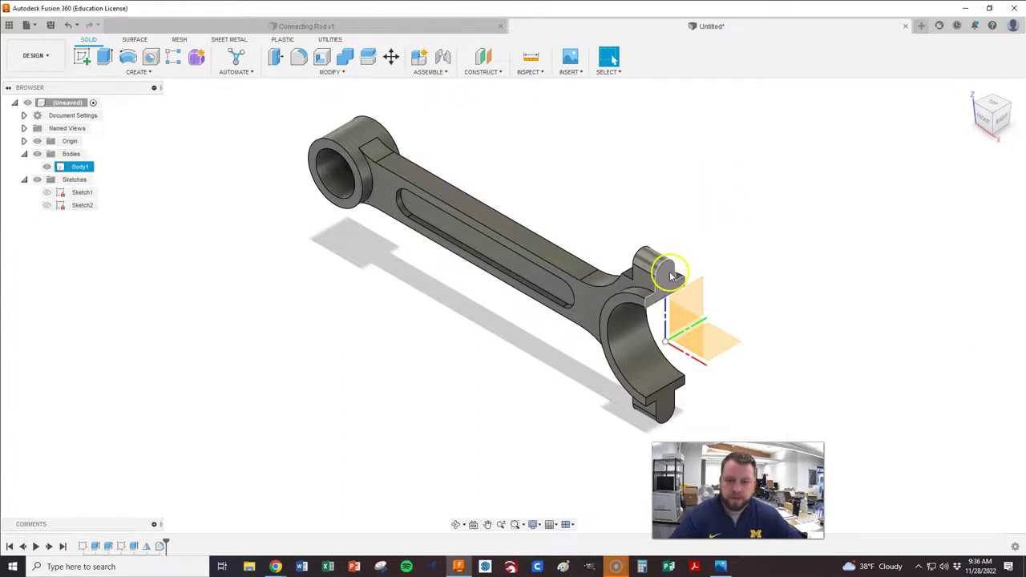
- Start a sketch on the tab face and project both tabs' rounded edges into it
{"action": "right_click", "coordinate": [667, 272]}
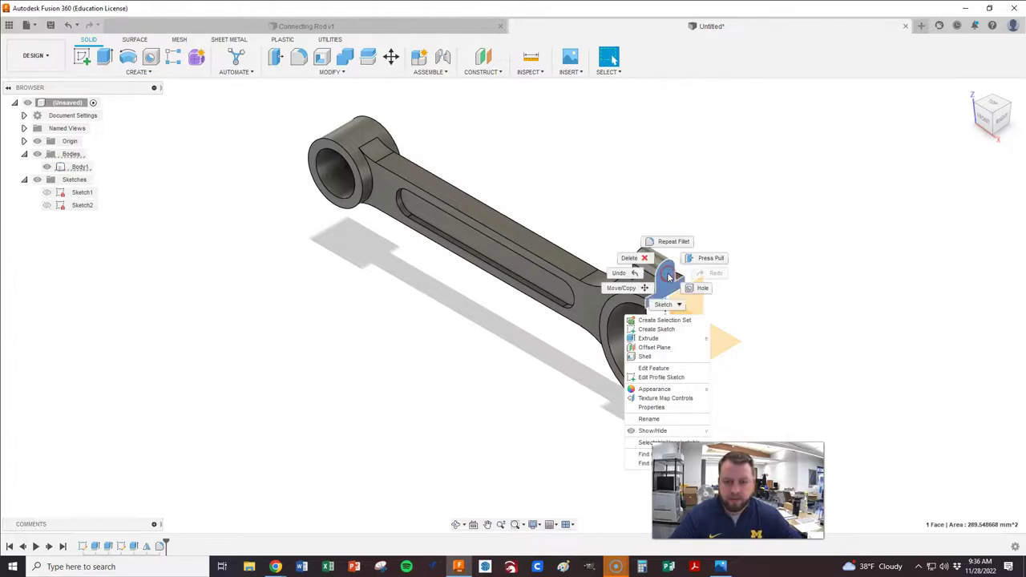
{"action": "left_click", "coordinate": [656, 329]}
{"action": "scroll", "coordinate": [525, 508], "scroll_direction": "up", "scroll_amount": 3}
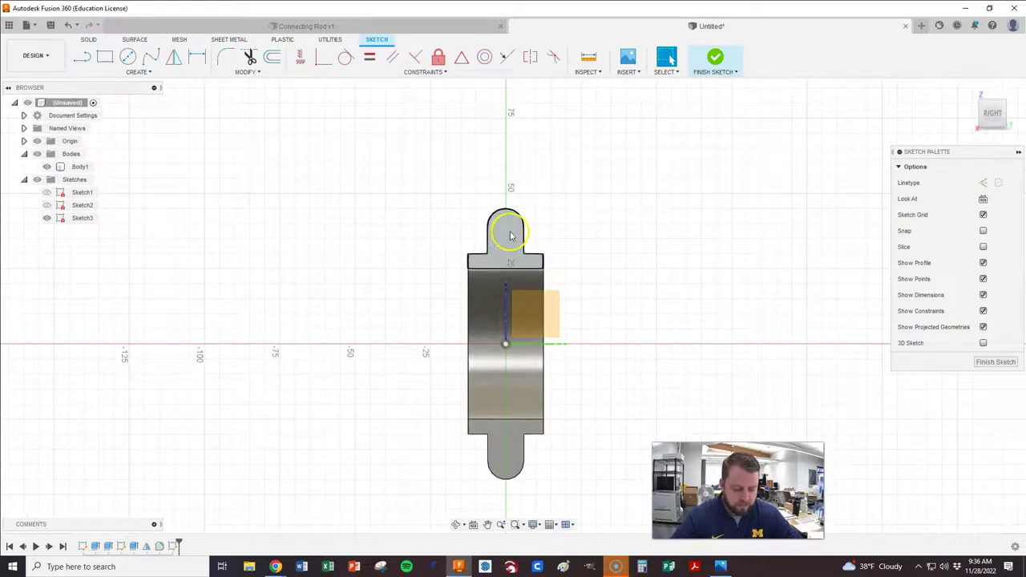
{"action": "key", "text": "c"}
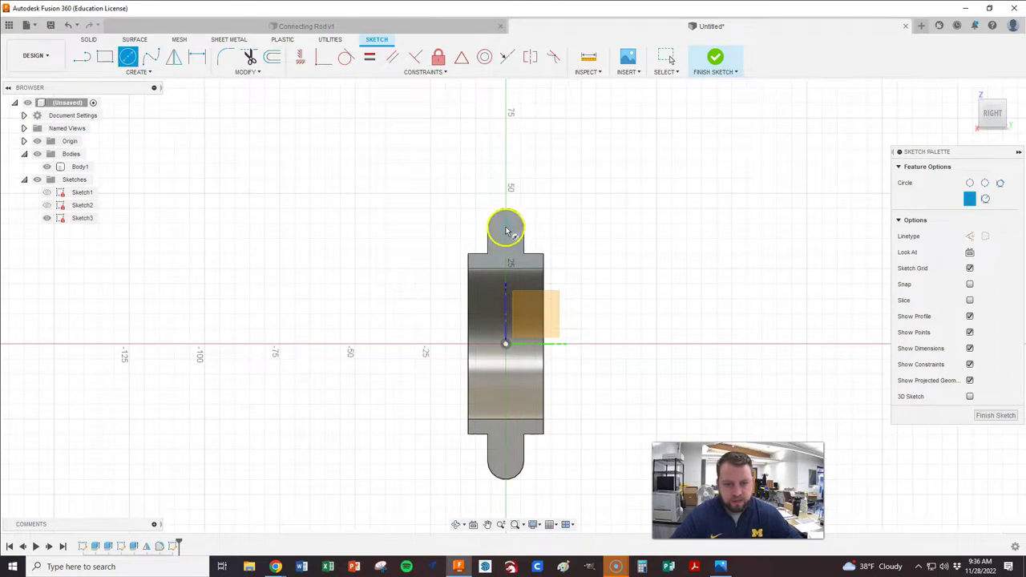
{"action": "key", "text": "Escape"}
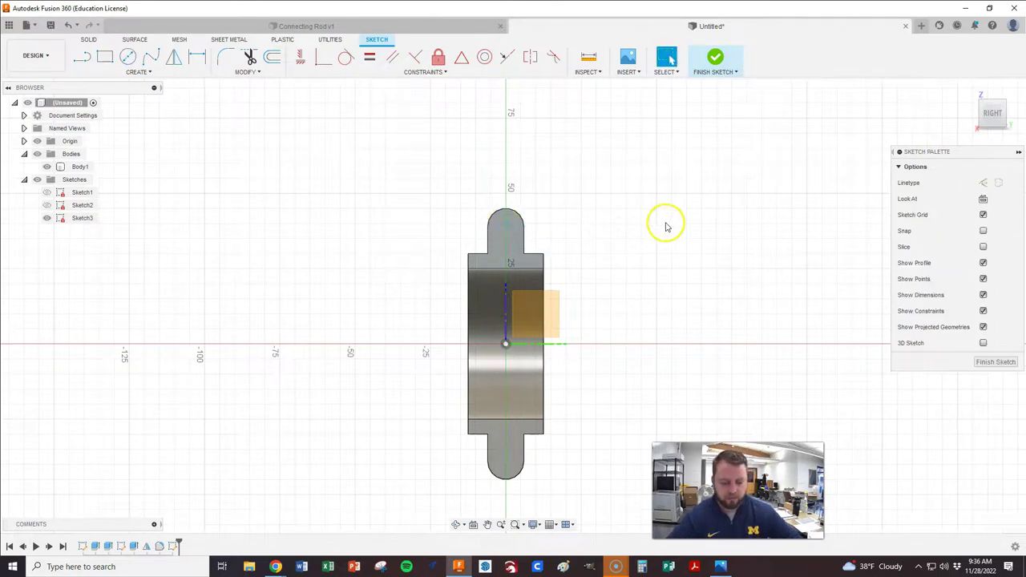
{"action": "key", "text": "p"}
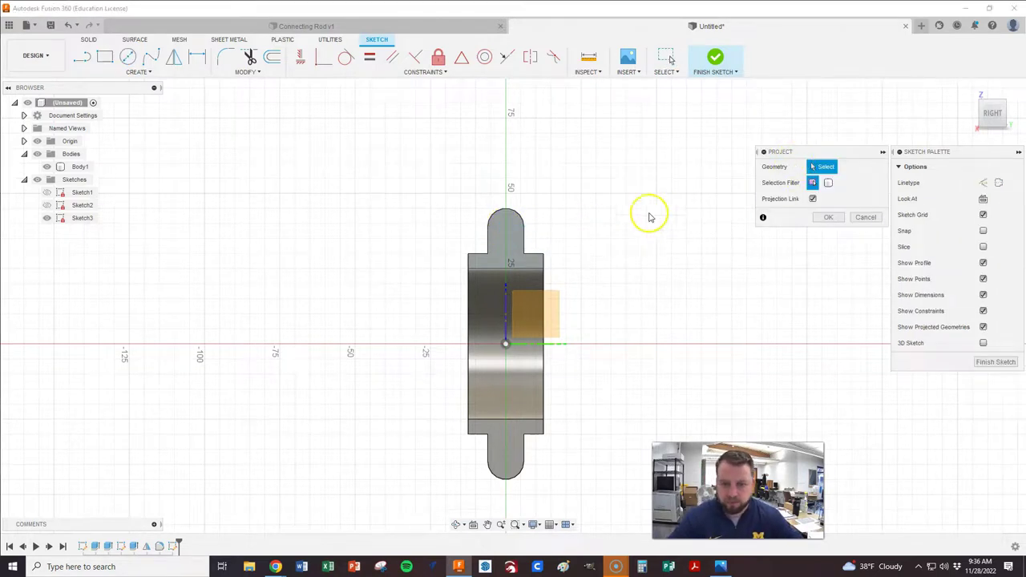
{"action": "left_click", "coordinate": [513, 210]}
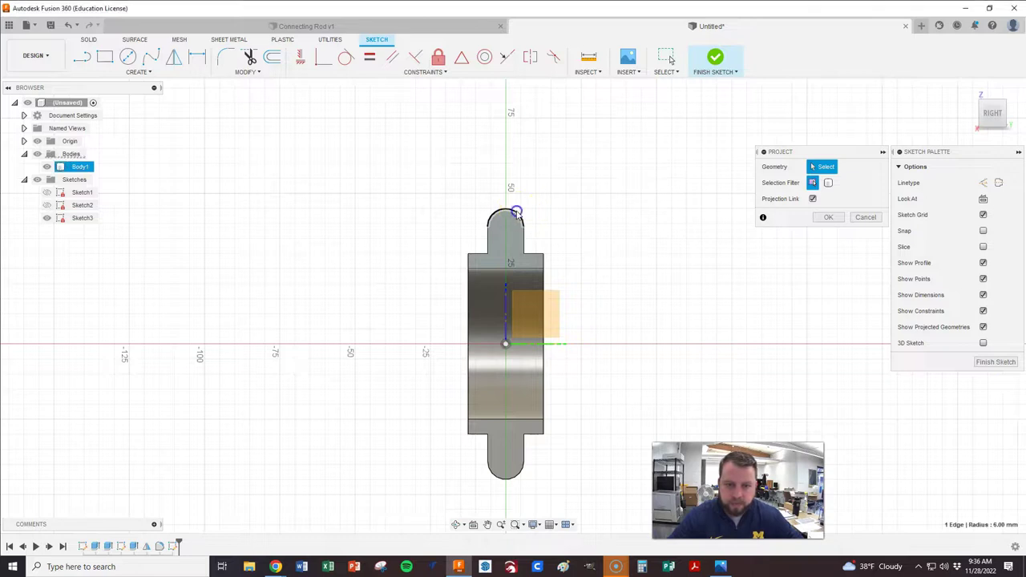
{"action": "left_click", "coordinate": [516, 475]}
{"action": "left_click", "coordinate": [828, 218]}
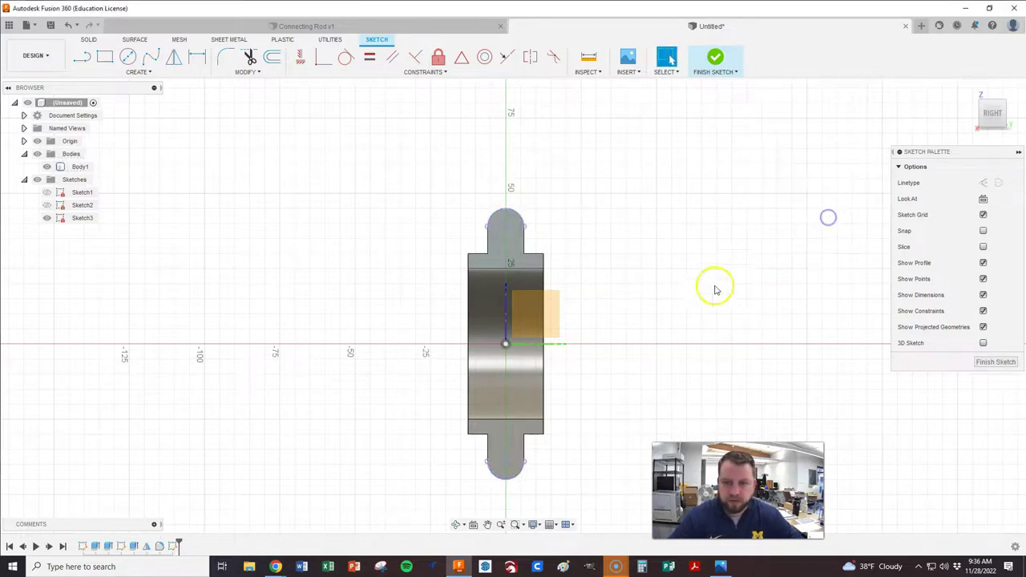
- Dimension the upper tab's circle to a 6 mm diameter, checking the reference drawing
{"action": "scroll", "coordinate": [528, 494], "scroll_direction": "up", "scroll_amount": 1}
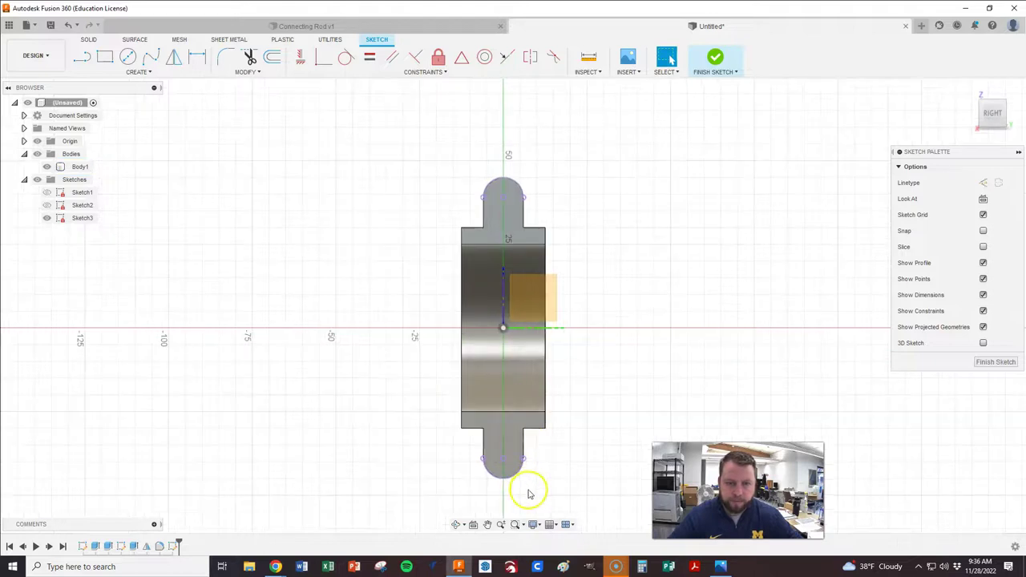
{"action": "scroll", "coordinate": [529, 485], "scroll_direction": "up", "scroll_amount": 1}
{"action": "key", "text": "c"}
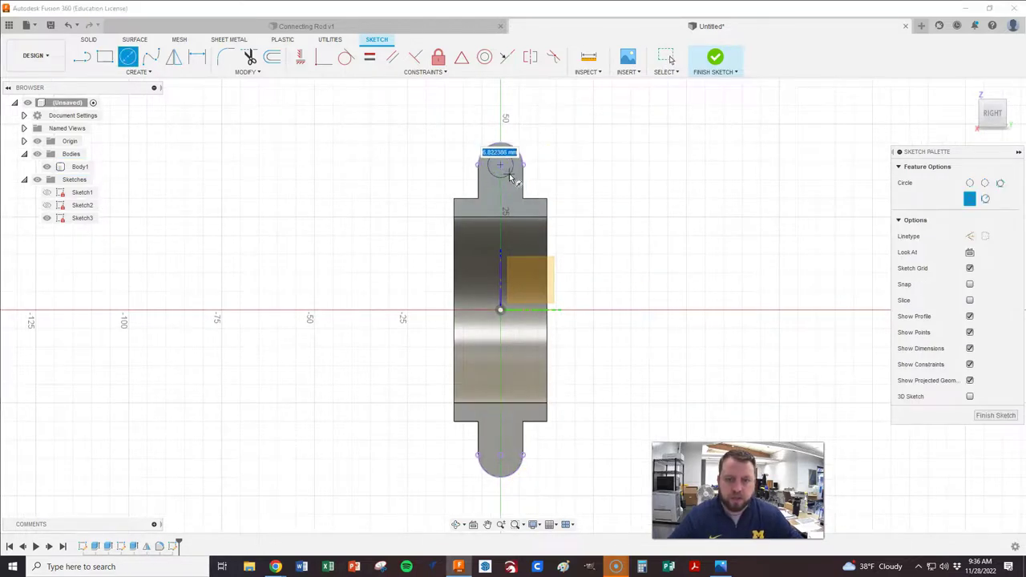
{"action": "key", "text": "alt+Tab"}
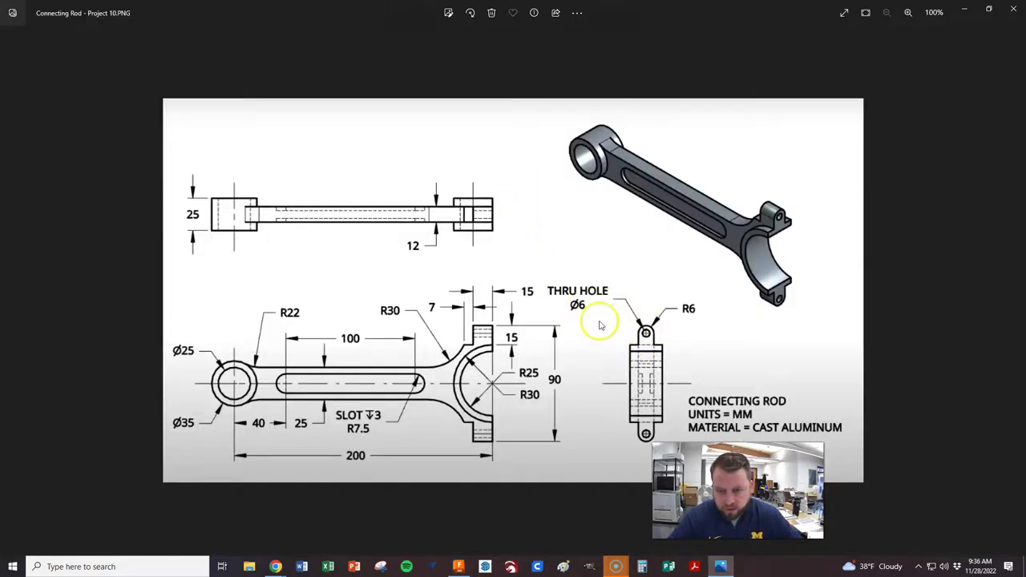
{"action": "key", "text": "alt+Tab"}
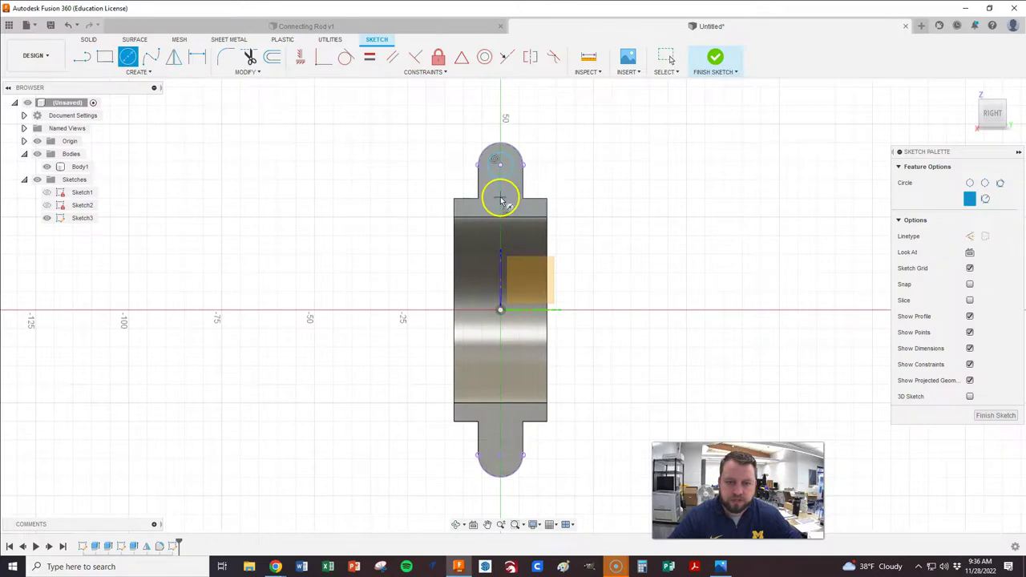
{"action": "key", "text": "d"}
{"action": "left_click", "coordinate": [510, 166]}
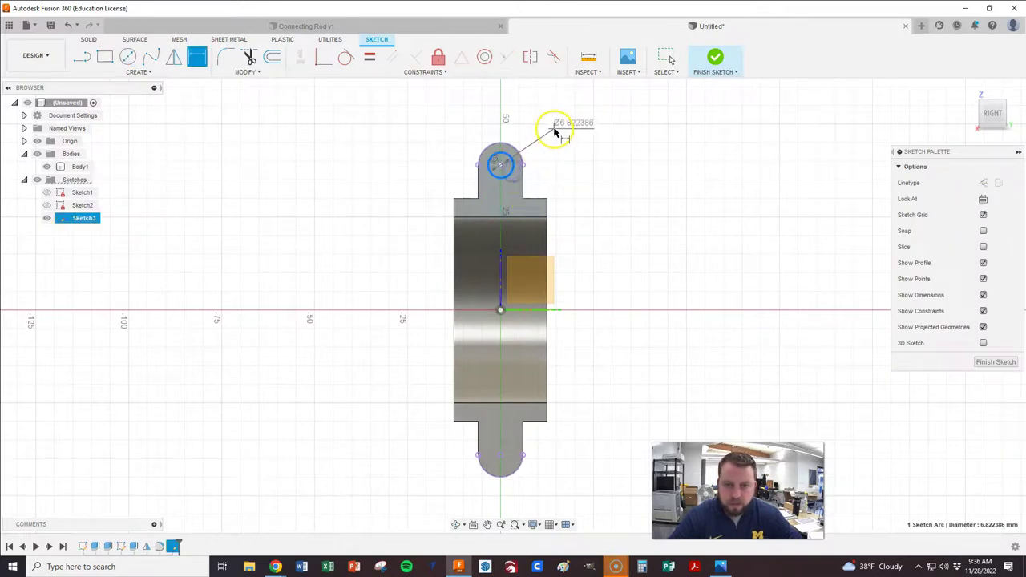
{"action": "left_click", "coordinate": [555, 132]}
{"action": "key", "text": "Return"}
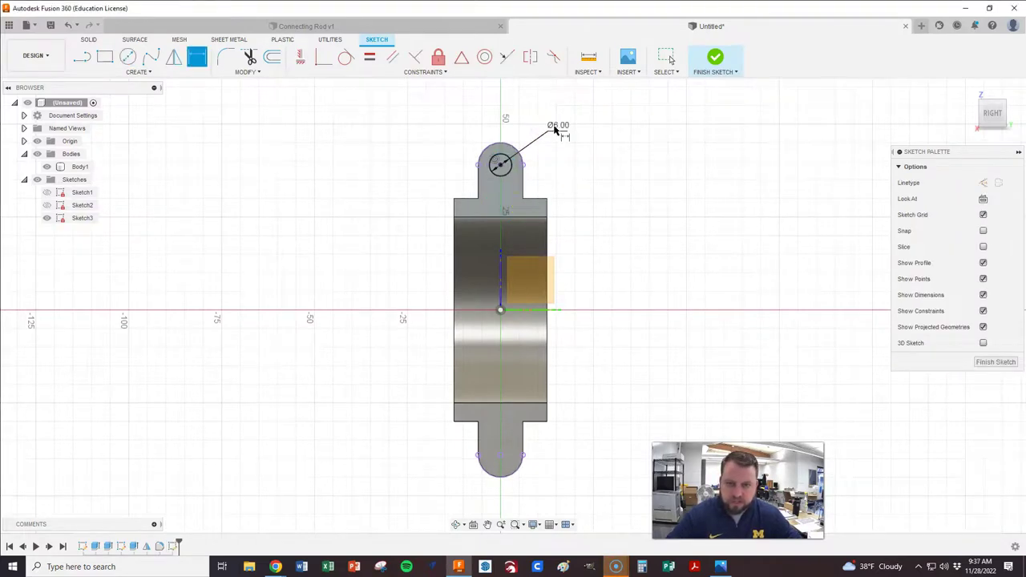
- Draw a circle at the lower tab's centre, make it equal to the upper circle, and finish the sketch
{"action": "left_click", "coordinate": [128, 57]}
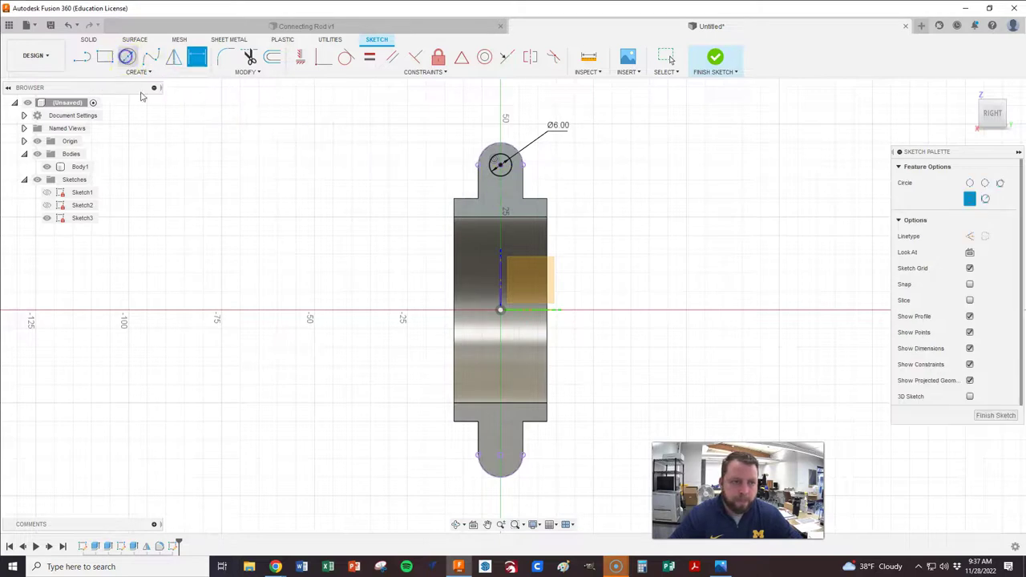
{"action": "left_click", "coordinate": [500, 455]}
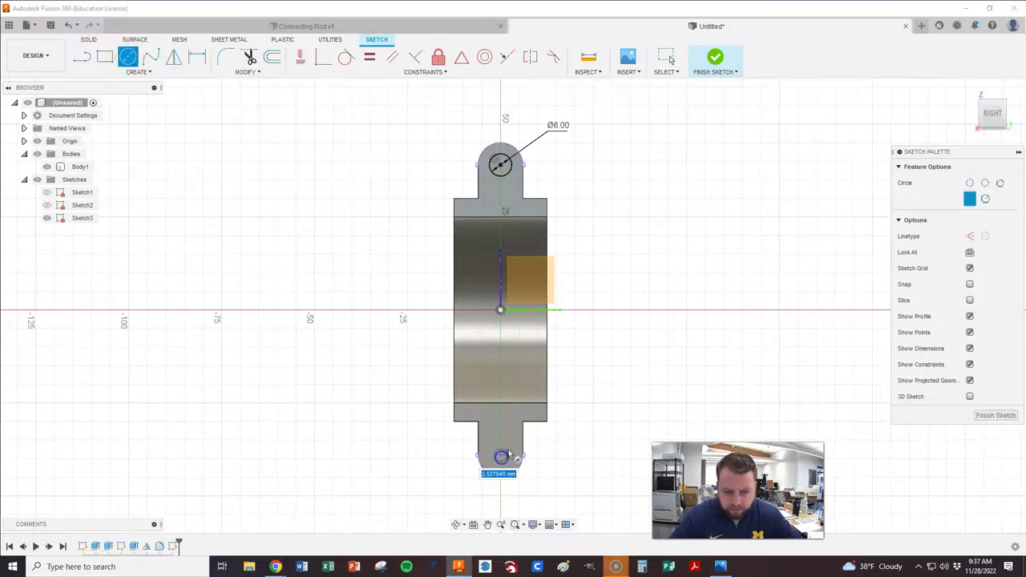
{"action": "left_click", "coordinate": [513, 442]}
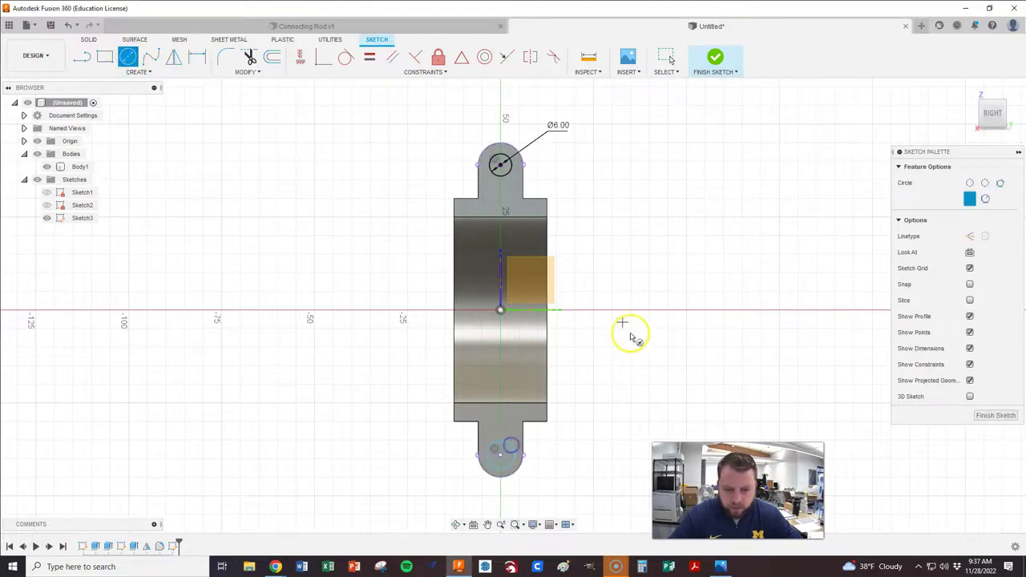
{"action": "left_click", "coordinate": [370, 59]}
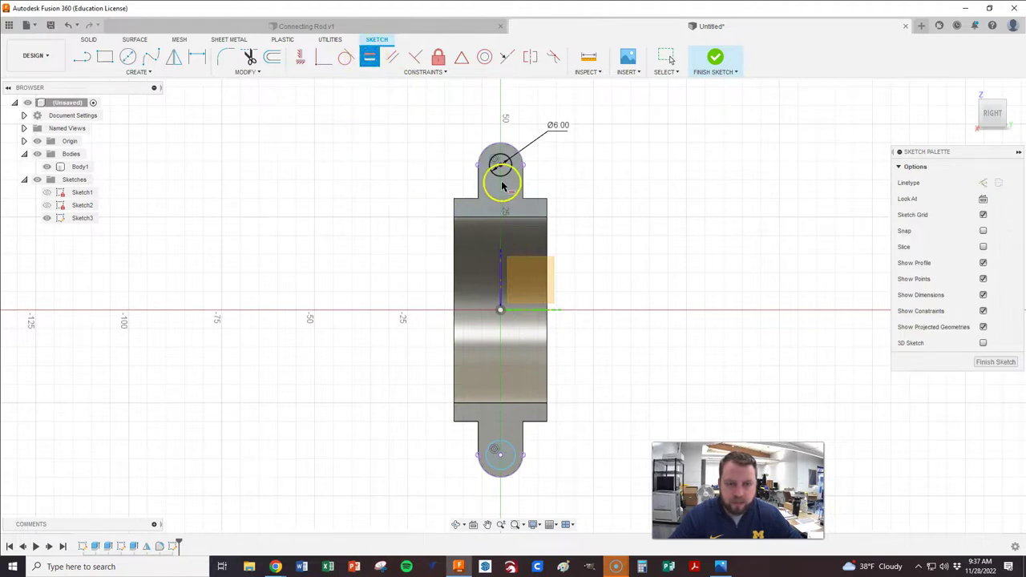
{"action": "left_click", "coordinate": [508, 177]}
{"action": "left_click", "coordinate": [510, 438]}
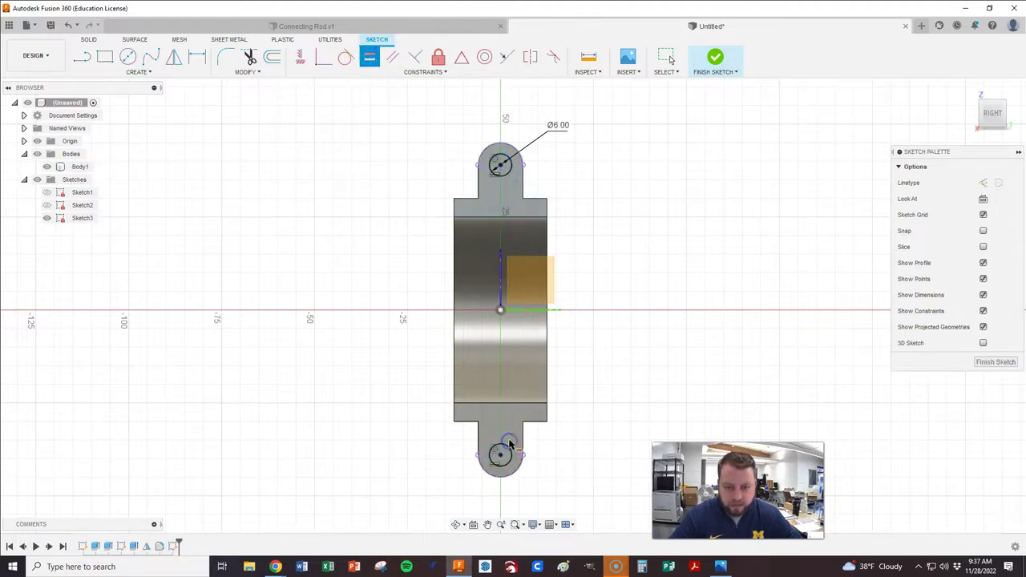
{"action": "left_click", "coordinate": [998, 361]}
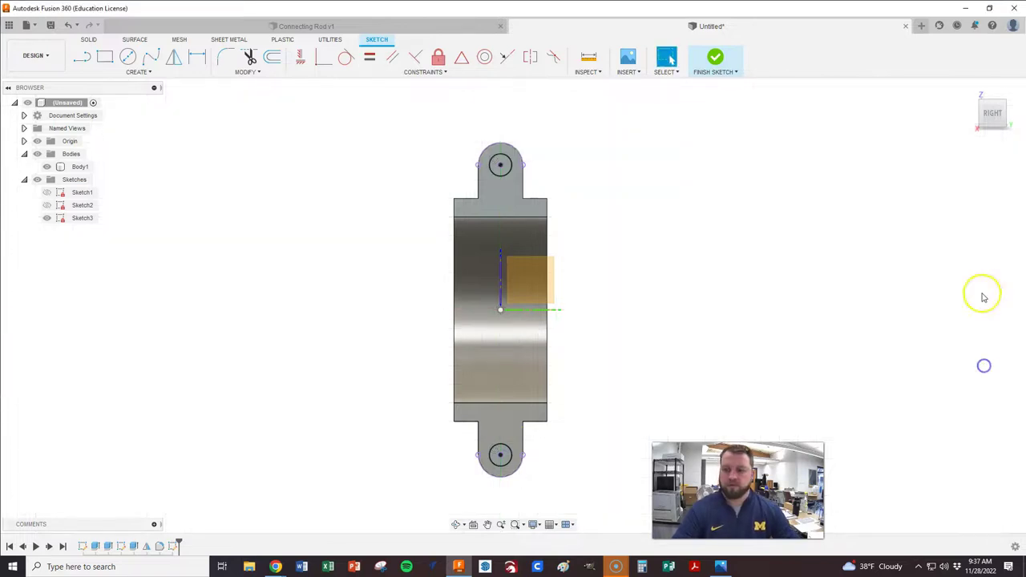
- Extrude both 6 mm circles as a cut with extent All through the end tabs
{"action": "left_click", "coordinate": [970, 90]}
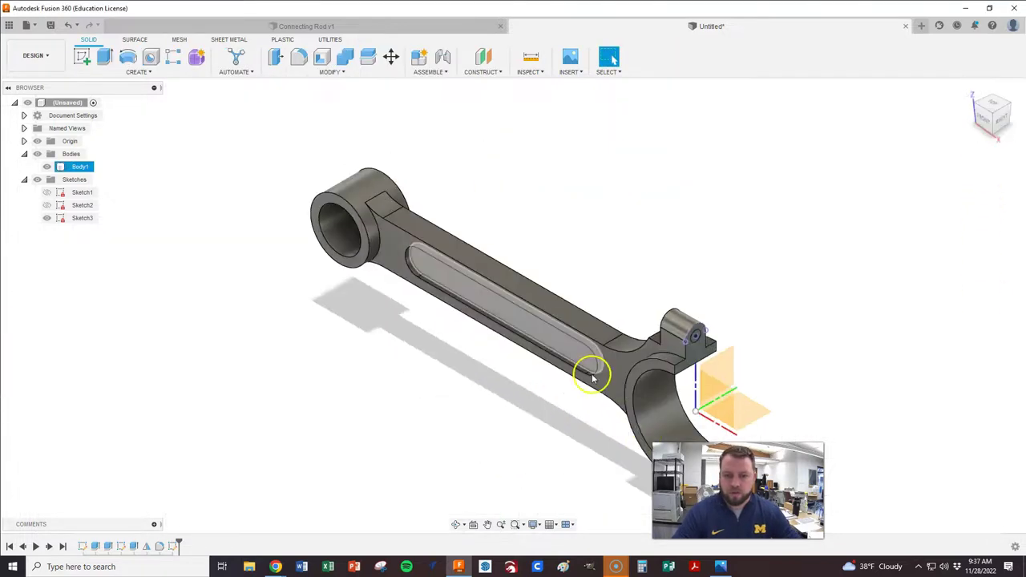
{"action": "scroll", "coordinate": [644, 414], "scroll_direction": "up", "scroll_amount": 5}
{"action": "scroll", "coordinate": [470, 366], "scroll_direction": "down", "scroll_amount": 4}
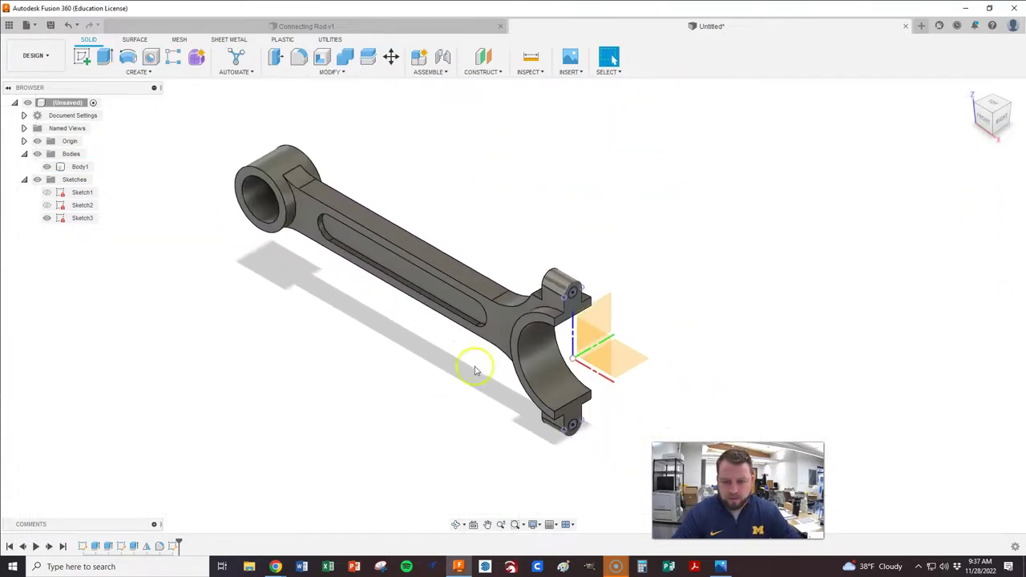
{"action": "scroll", "coordinate": [602, 440], "scroll_direction": "up", "scroll_amount": 5}
{"action": "key", "text": "e"}
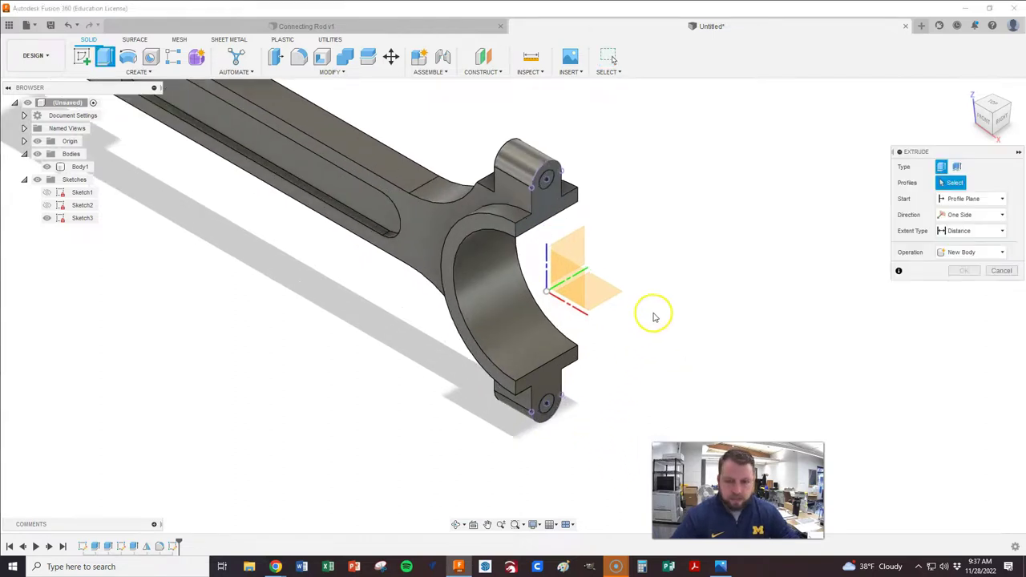
{"action": "left_click", "coordinate": [548, 177]}
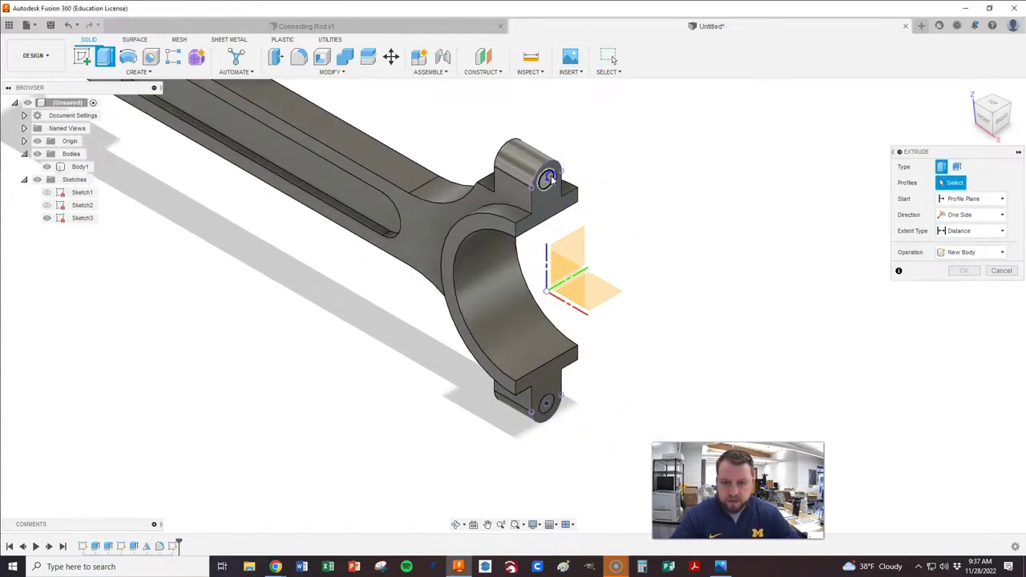
{"action": "left_click", "coordinate": [547, 403]}
{"action": "left_click_drag", "start_coordinate": [551, 406], "coordinate": [478, 367]}
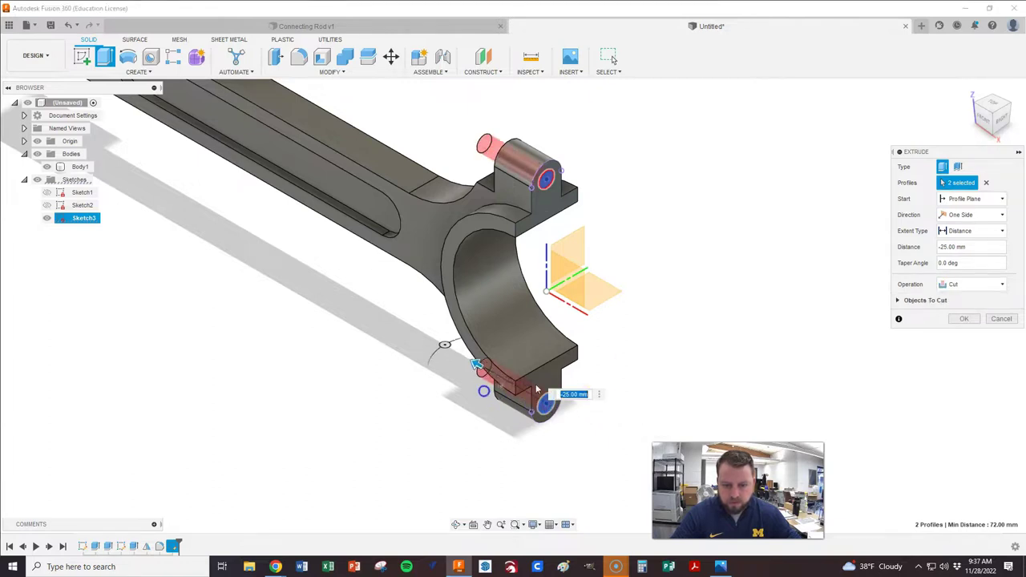
{"action": "left_click", "coordinate": [1002, 231]}
{"action": "left_click", "coordinate": [955, 267]}
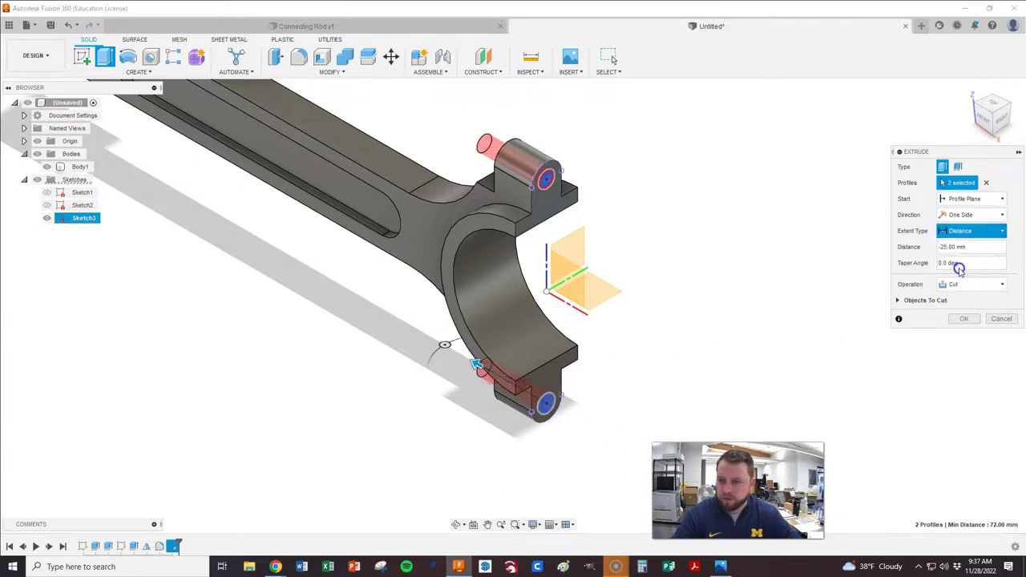
{"action": "left_click", "coordinate": [964, 318]}
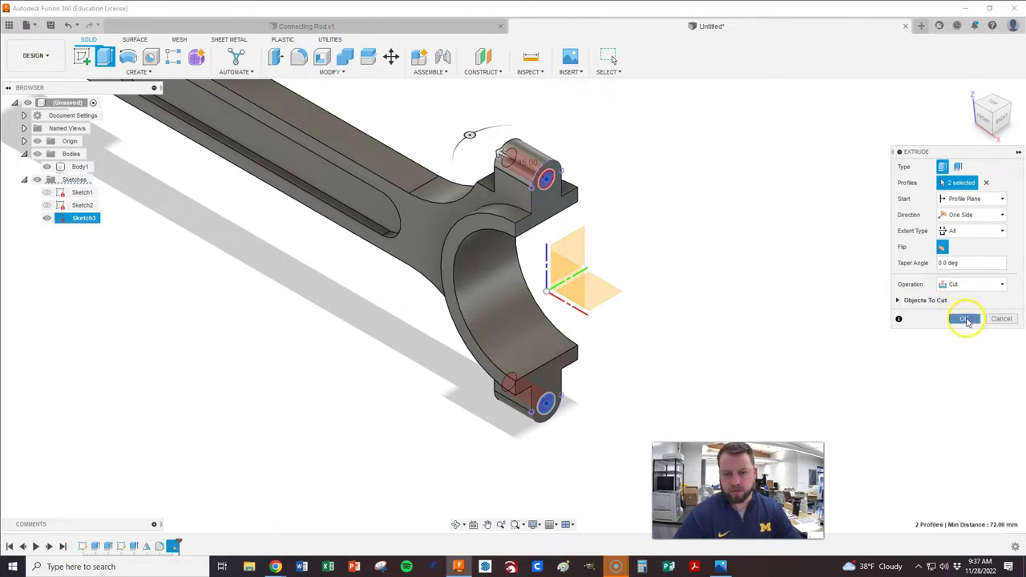
{"action": "scroll", "coordinate": [724, 326], "scroll_direction": "down", "scroll_amount": 4}
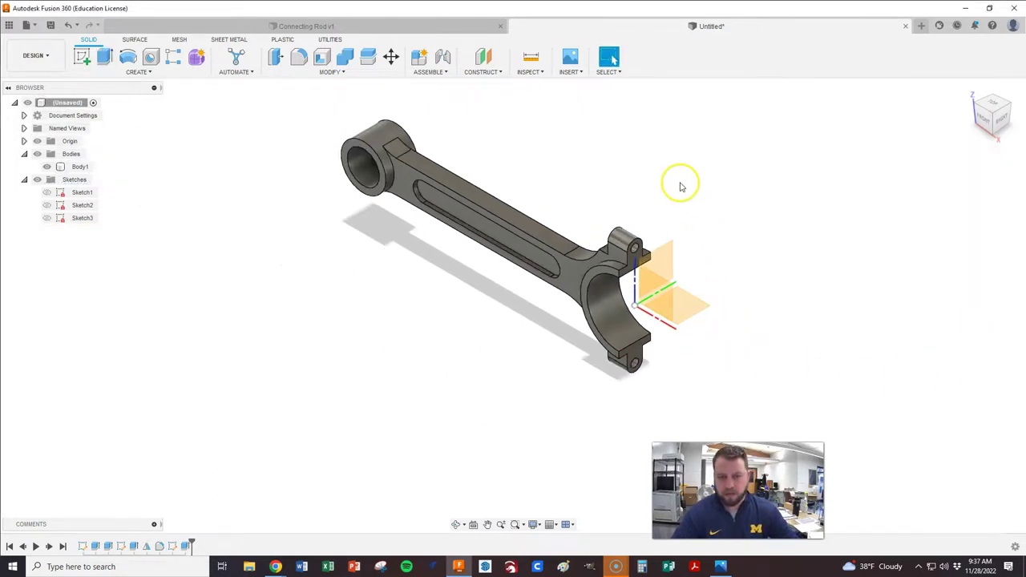
{"action": "scroll", "coordinate": [680, 186], "scroll_direction": "up", "scroll_amount": 4}
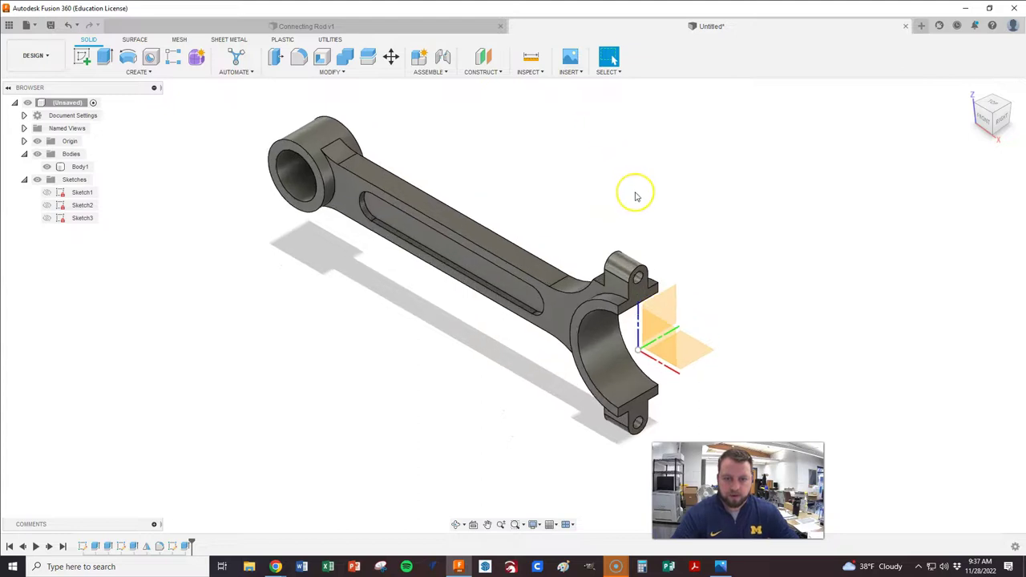
{"action": "key", "text": "alt+Tab"}
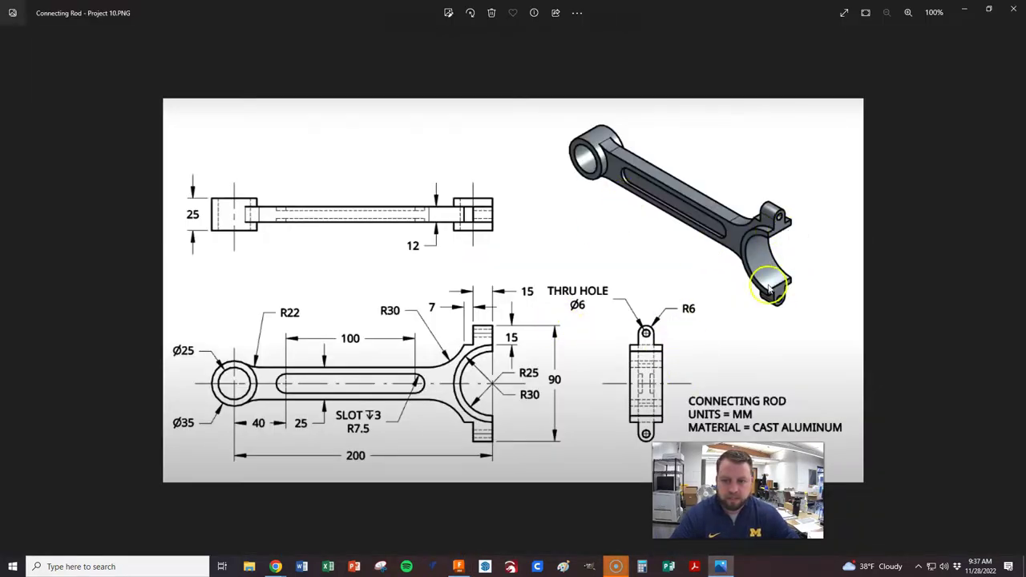
{"action": "key", "text": "alt+Tab"}
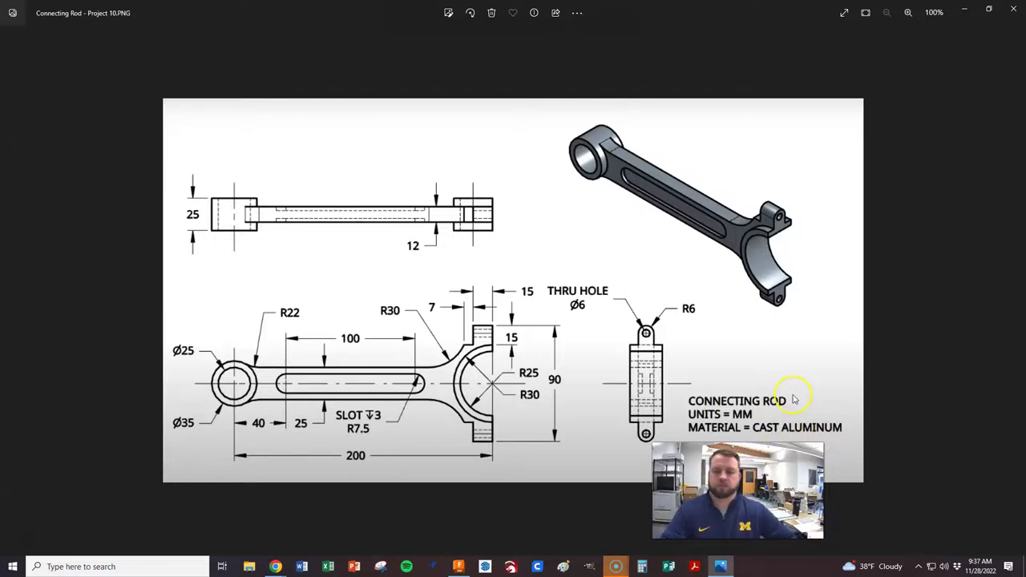
{"action": "key", "text": "alt+Tab"}
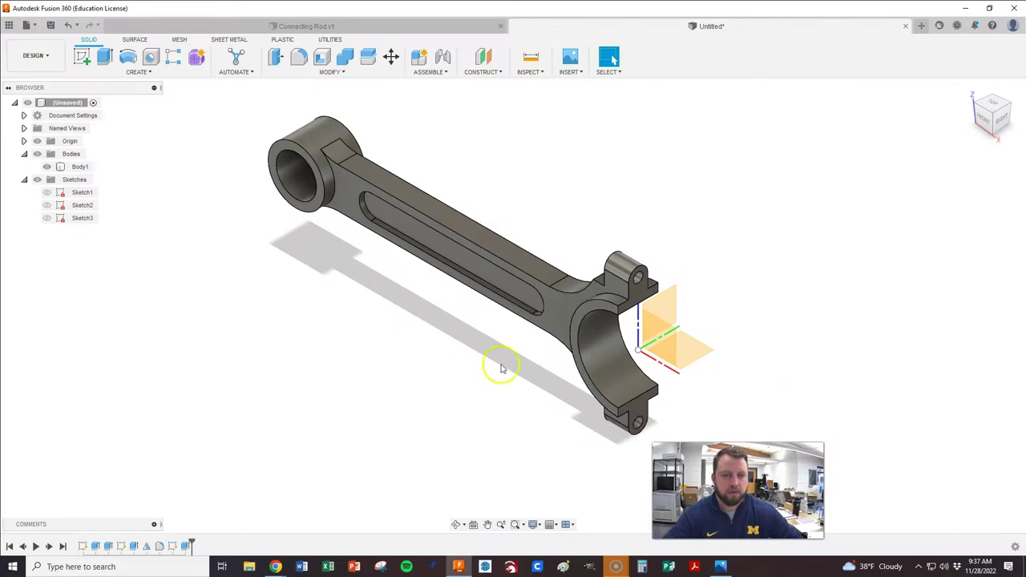
- Open Body1's physical material library and browse the Metal category
{"action": "right_click", "coordinate": [76, 168]}
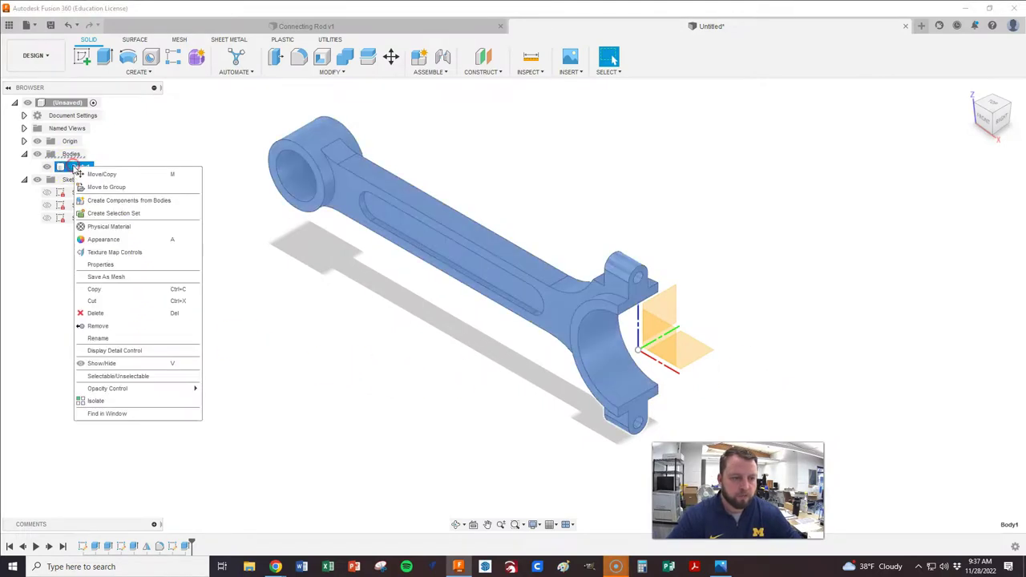
{"action": "left_click", "coordinate": [104, 226]}
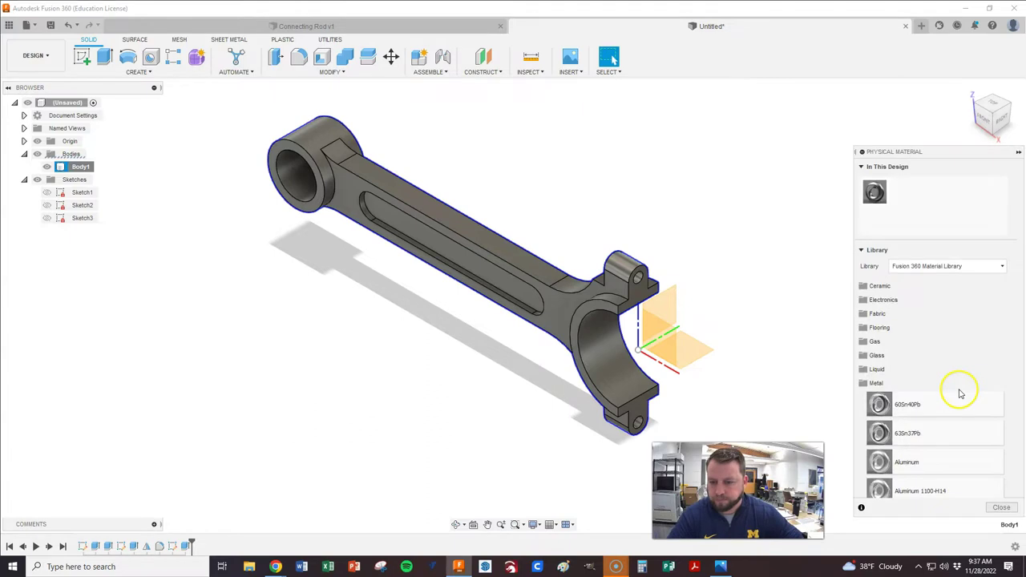
{"action": "left_click", "coordinate": [884, 384]}
{"action": "scroll", "coordinate": [922, 381], "scroll_direction": "down", "scroll_amount": 8}
{"action": "scroll", "coordinate": [928, 383], "scroll_direction": "down", "scroll_amount": 15}
{"action": "scroll", "coordinate": [924, 367], "scroll_direction": "down", "scroll_amount": 15}
{"action": "scroll", "coordinate": [922, 366], "scroll_direction": "down", "scroll_amount": 10}
{"action": "scroll", "coordinate": [926, 369], "scroll_direction": "down", "scroll_amount": 10}
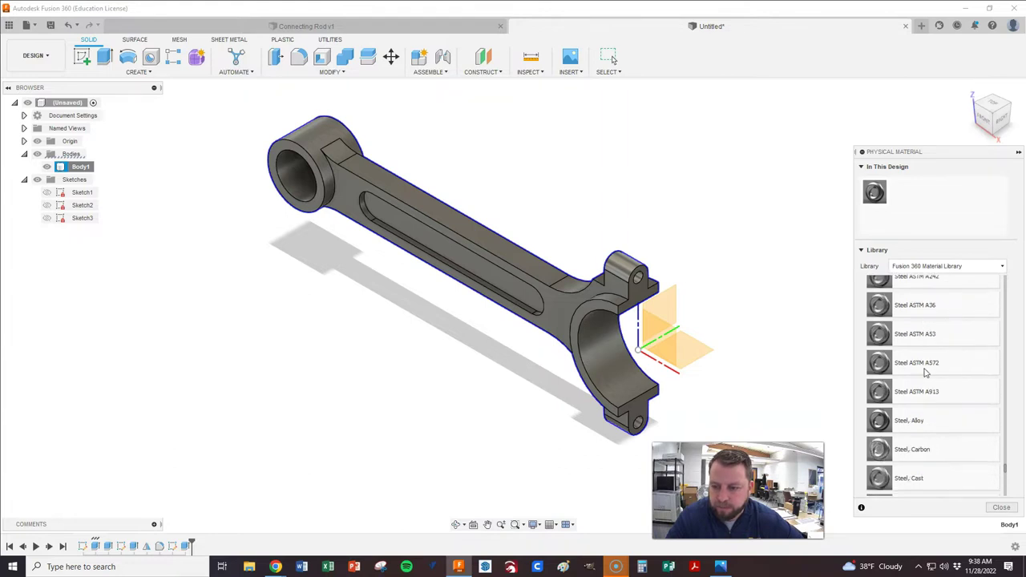
{"action": "scroll", "coordinate": [926, 373], "scroll_direction": "down", "scroll_amount": 2}
- Apply Steel, Cast to the connecting rod body and close the material browser
{"action": "left_click", "coordinate": [918, 427]}
{"action": "left_click_drag", "start_coordinate": [924, 425], "coordinate": [602, 350]}
{"action": "scroll", "coordinate": [602, 350], "scroll_direction": "up", "scroll_amount": 1}
{"action": "left_click", "coordinate": [878, 433]}
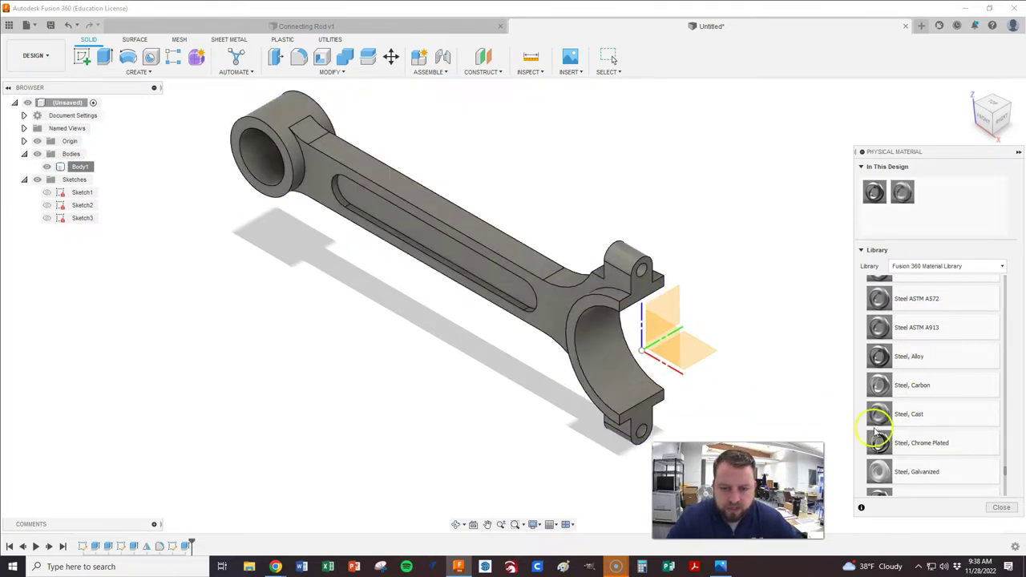
{"action": "left_click", "coordinate": [1002, 507]}
{"action": "scroll", "coordinate": [825, 393], "scroll_direction": "down", "scroll_amount": 1}
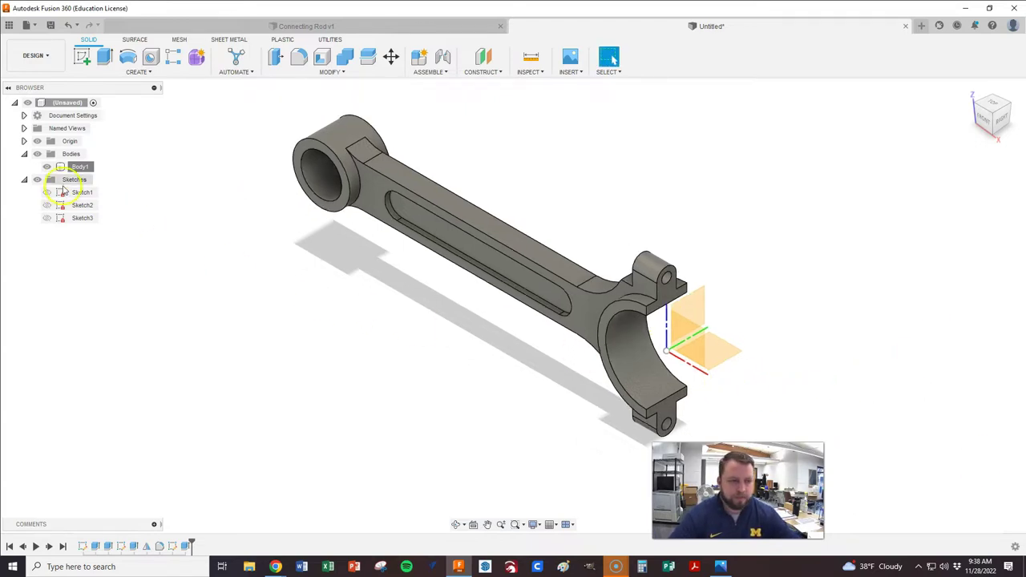
- Open Body1's Properties to show its 529.409502 g mass in Steel, Cast
{"action": "right_click", "coordinate": [78, 169]}
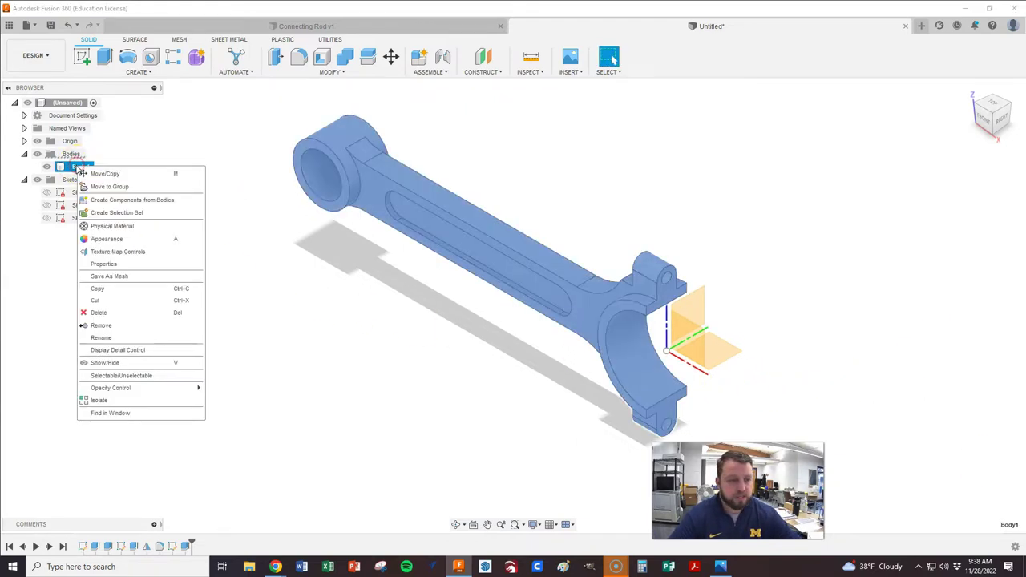
{"action": "left_click", "coordinate": [105, 265]}
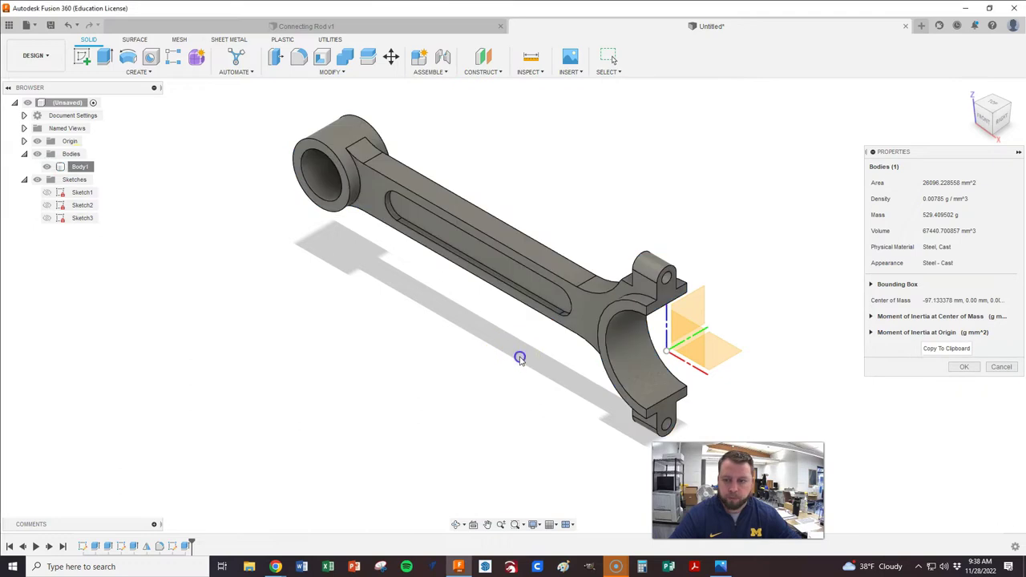
{"action": "scroll", "coordinate": [277, 335], "scroll_direction": "up", "scroll_amount": 1}
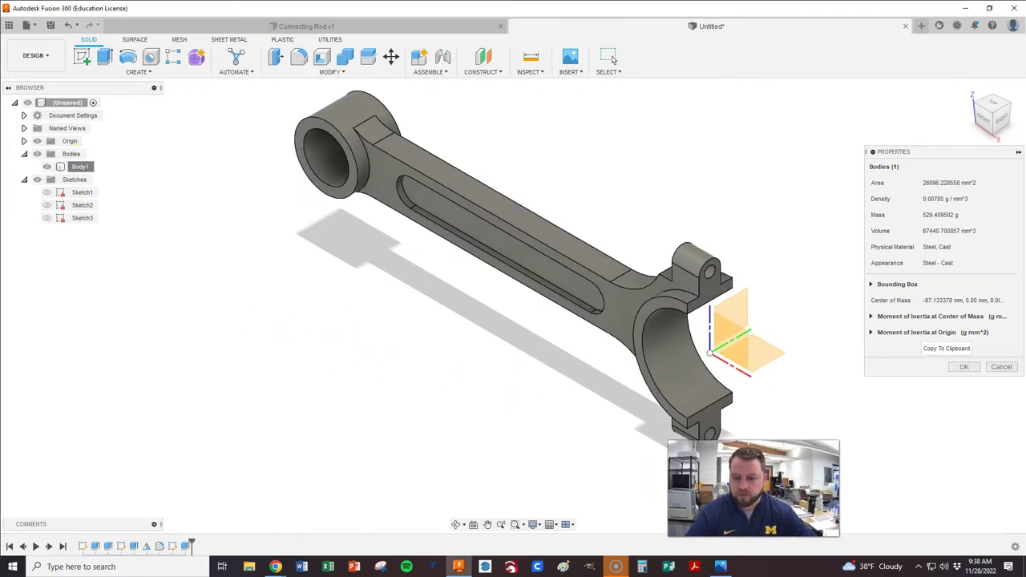